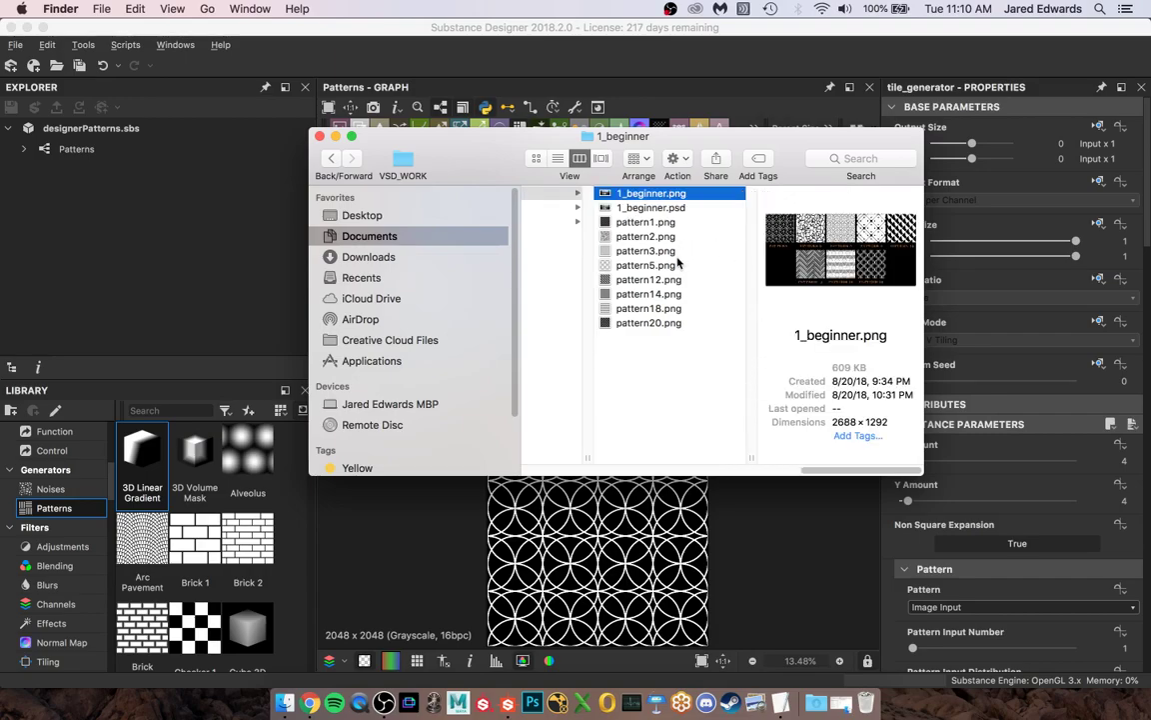
# Preview the pattern1.png reference image, and switch to Substance Designer to examine the finished Pattern 1 node frame
pyautogui.click(656, 223)
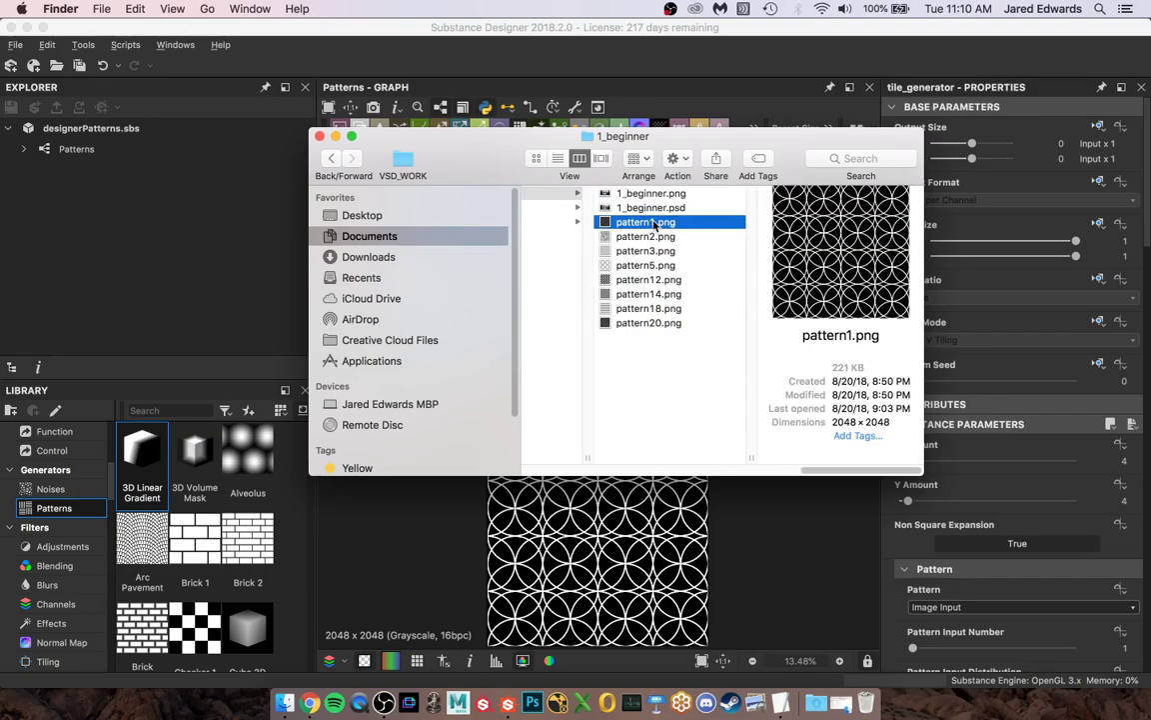
pyautogui.press('space')
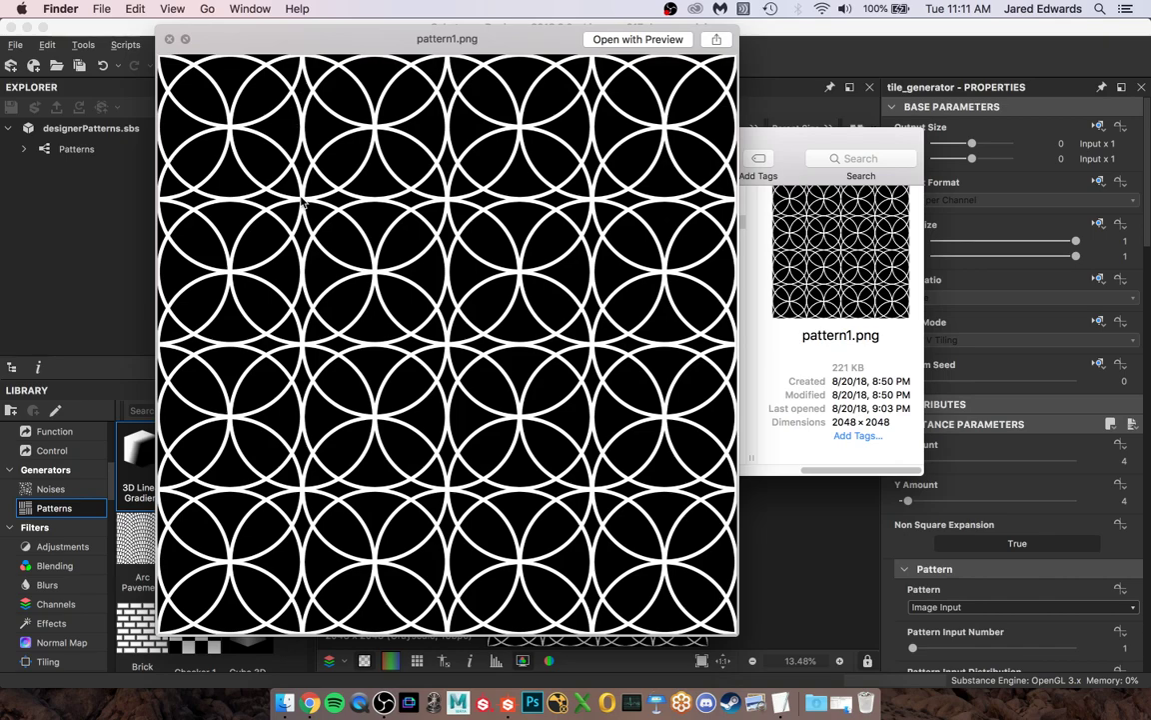
pyautogui.press('space')
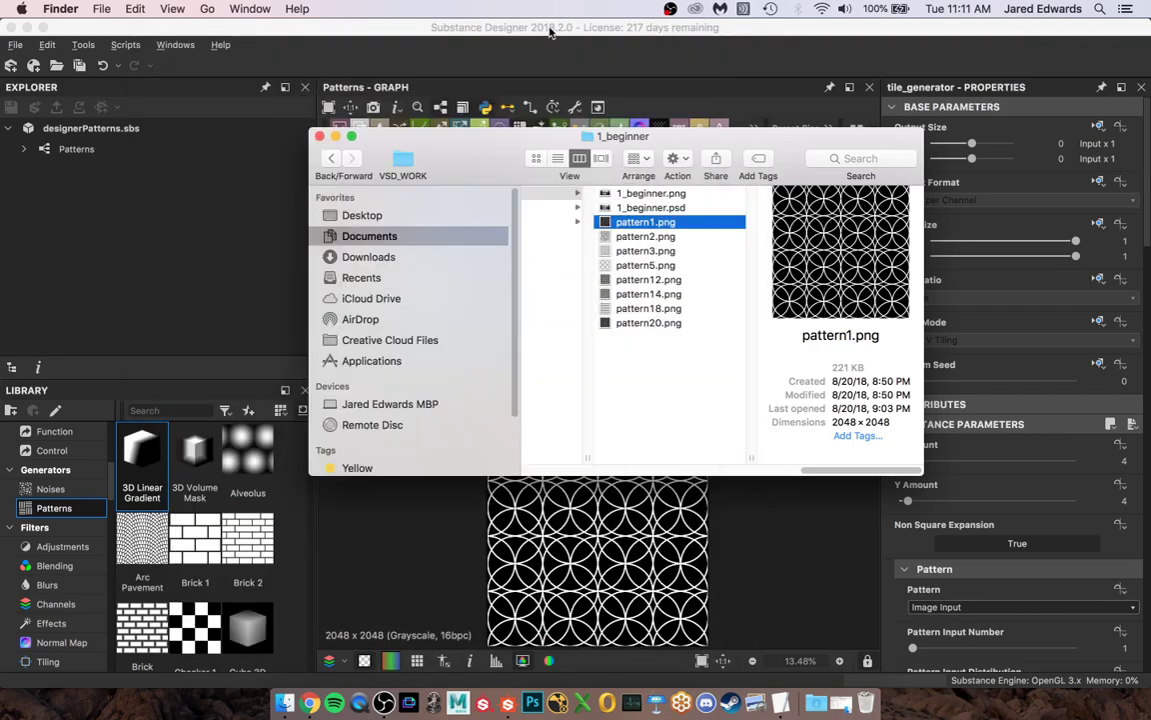
pyautogui.press('super+Tab')
pyautogui.moveTo(629, 257)
pyautogui.mouseDown(button='middle')
pyautogui.moveTo(635, 237)
pyautogui.moveTo(625, 242)
pyautogui.mouseUp(button='middle')
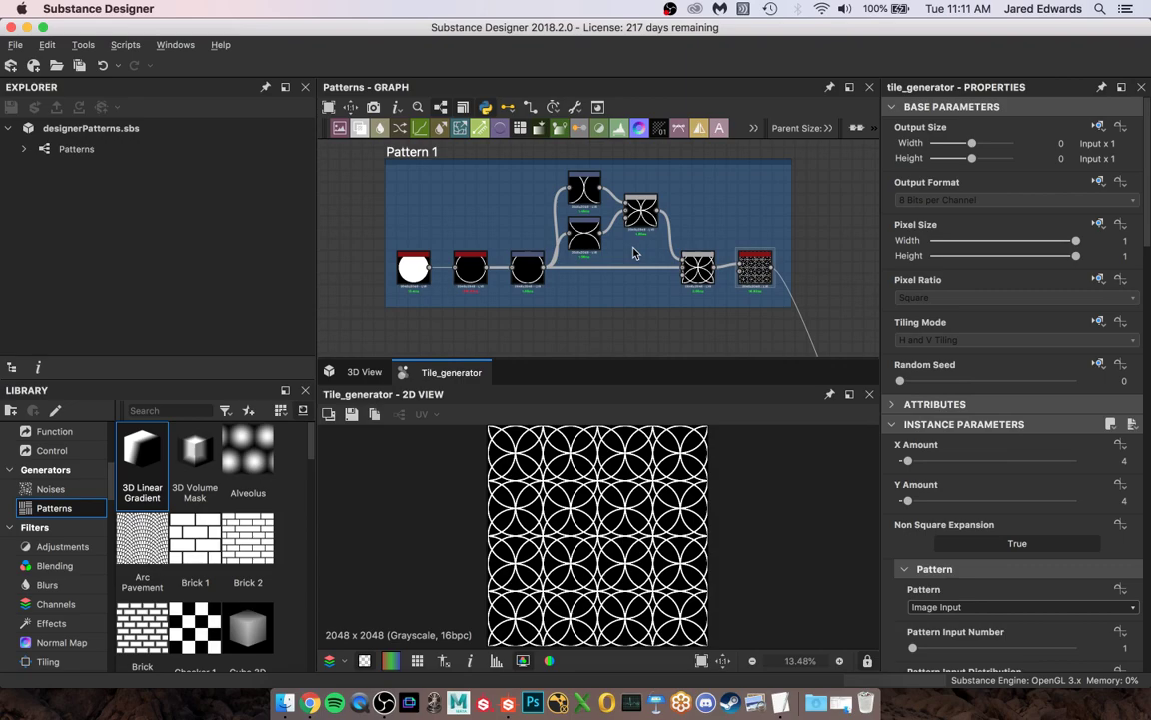
pyautogui.moveTo(530, 210); pyautogui.dragTo(529, 219, button='middle')
# Create a new substance graph named Pattern1 from the Empty template, with an absolute size of 2048 by 2048 px
pyautogui.click(16, 49)
pyautogui.click(16, 49)
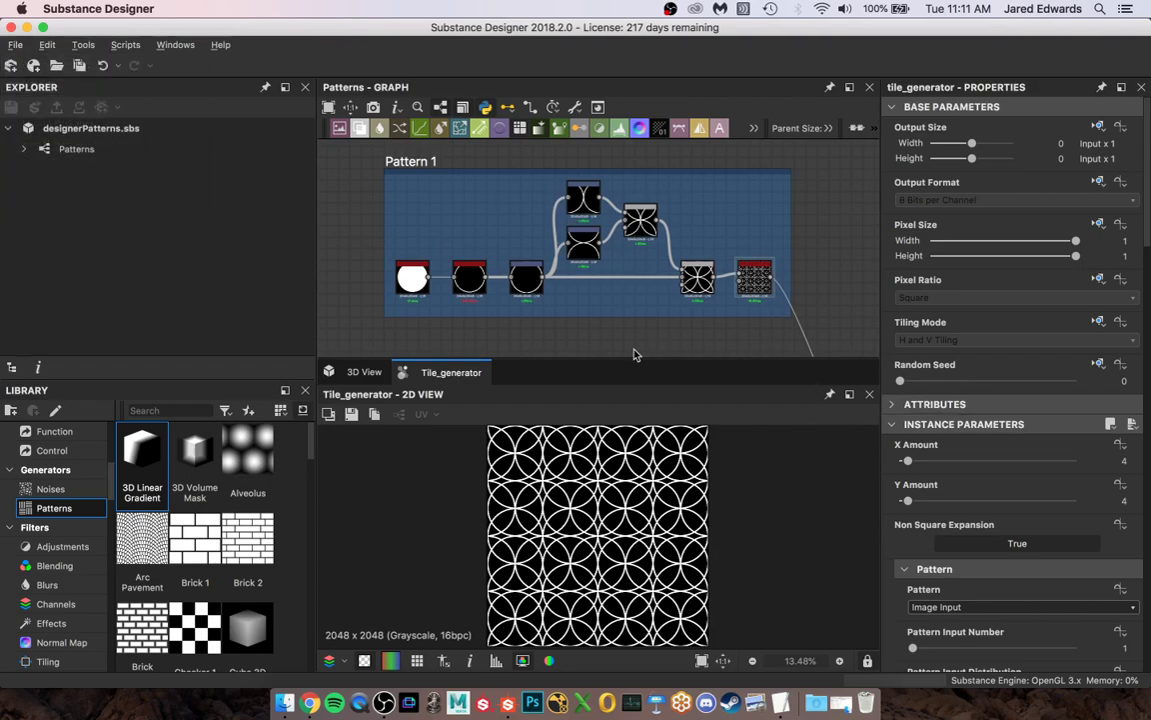
pyautogui.click(13, 44)
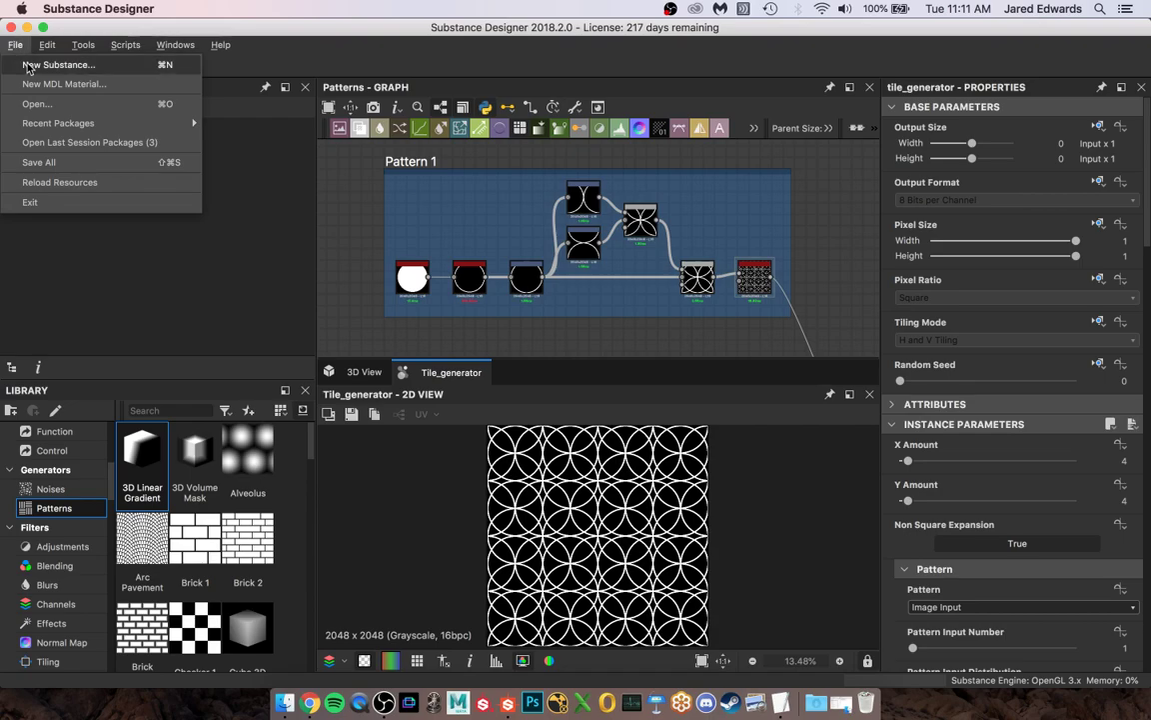
pyautogui.click(27, 67)
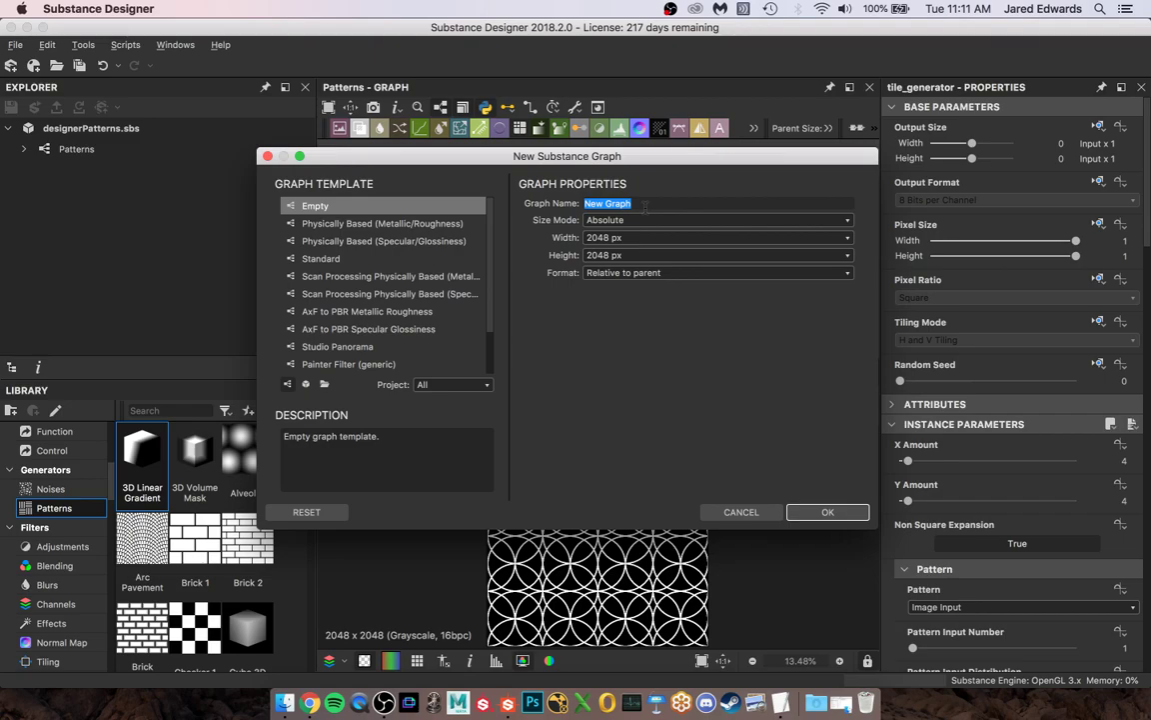
pyautogui.write('Pattern1')
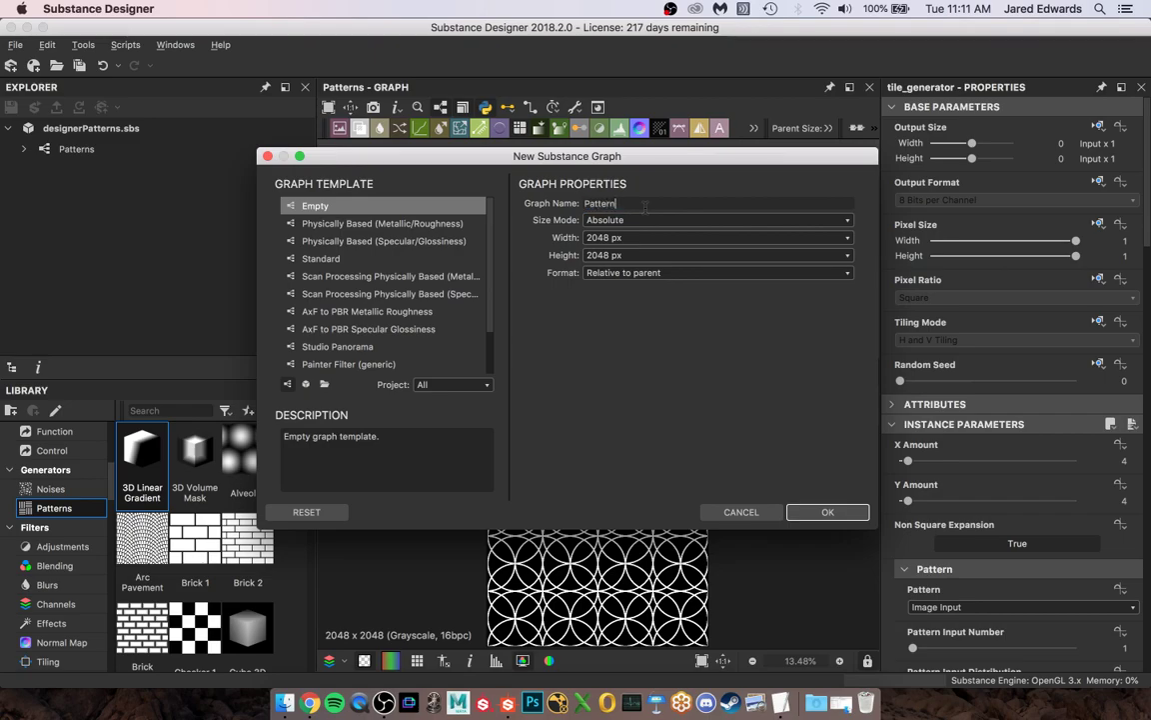
pyautogui.click(610, 256)
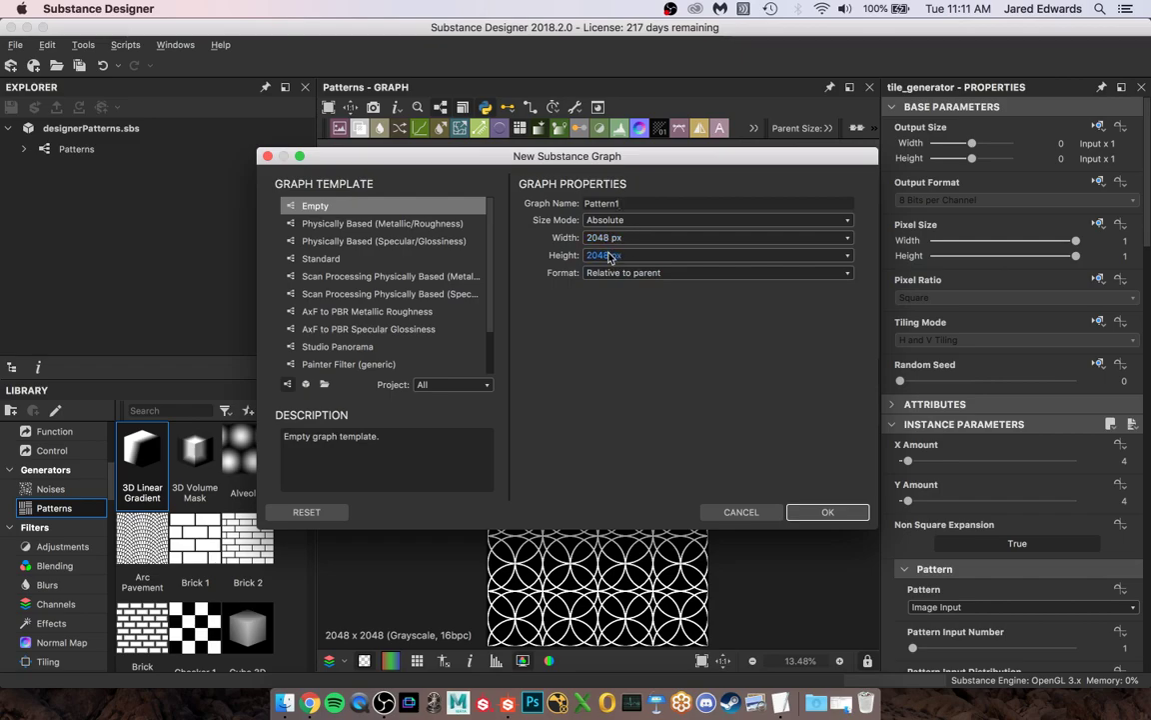
pyautogui.click(308, 206)
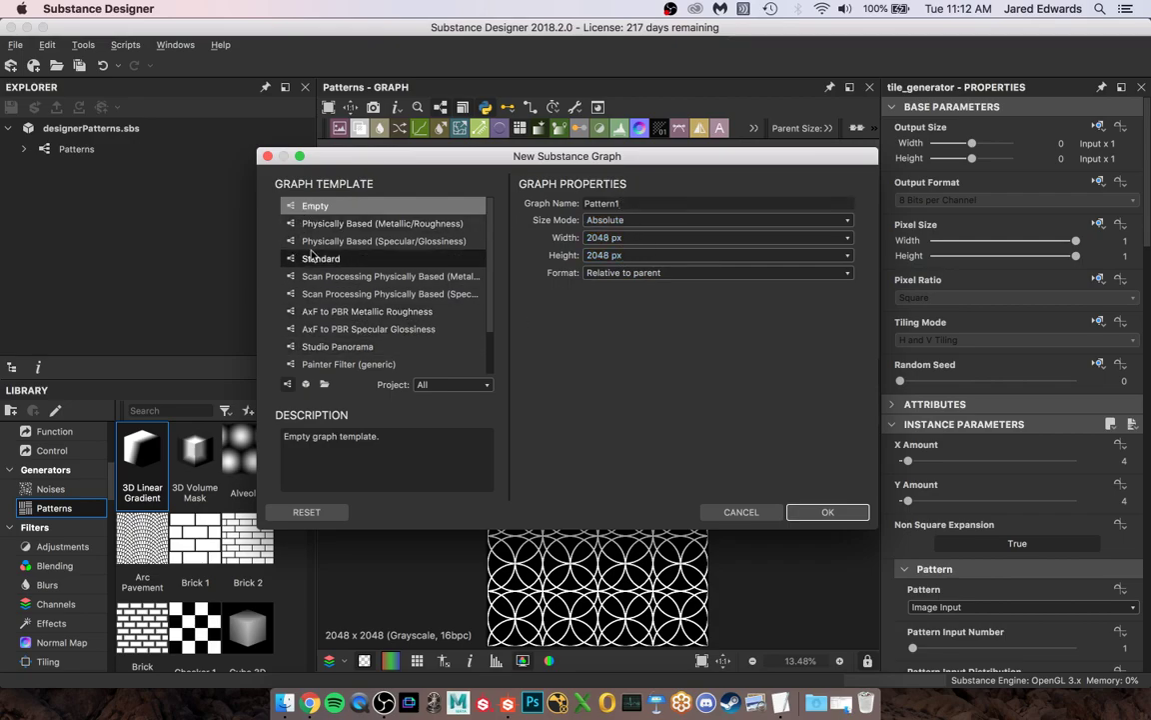
pyautogui.click(837, 511)
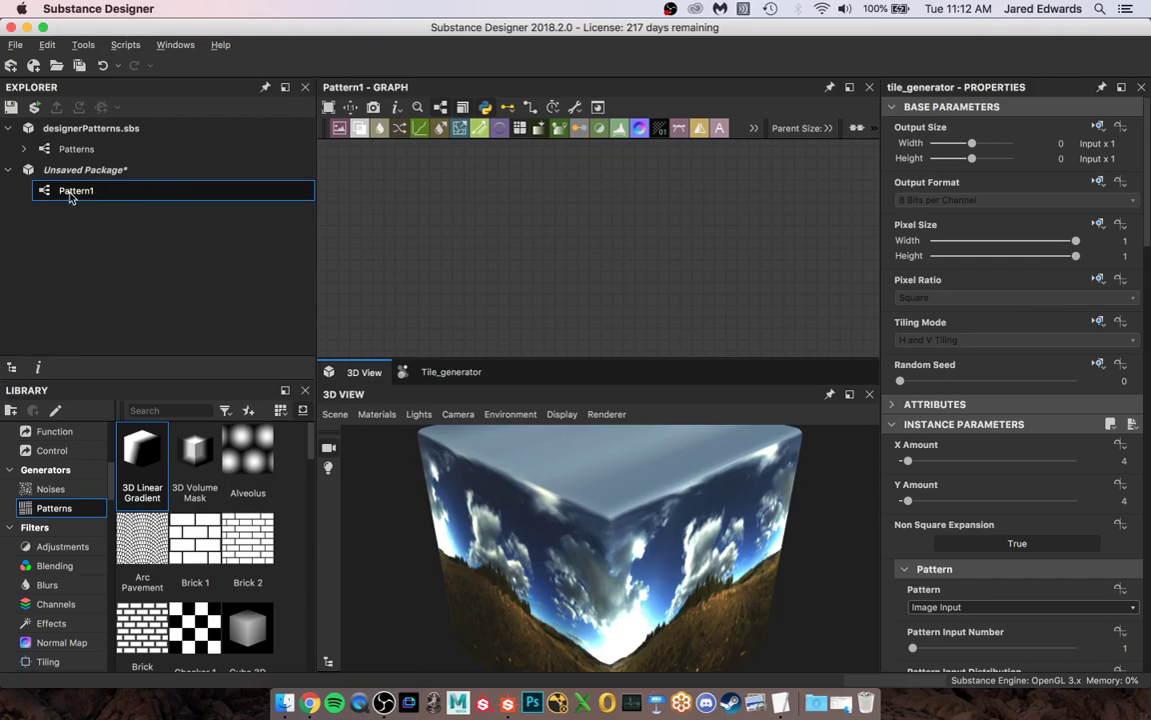
pyautogui.rightClick(69, 194)
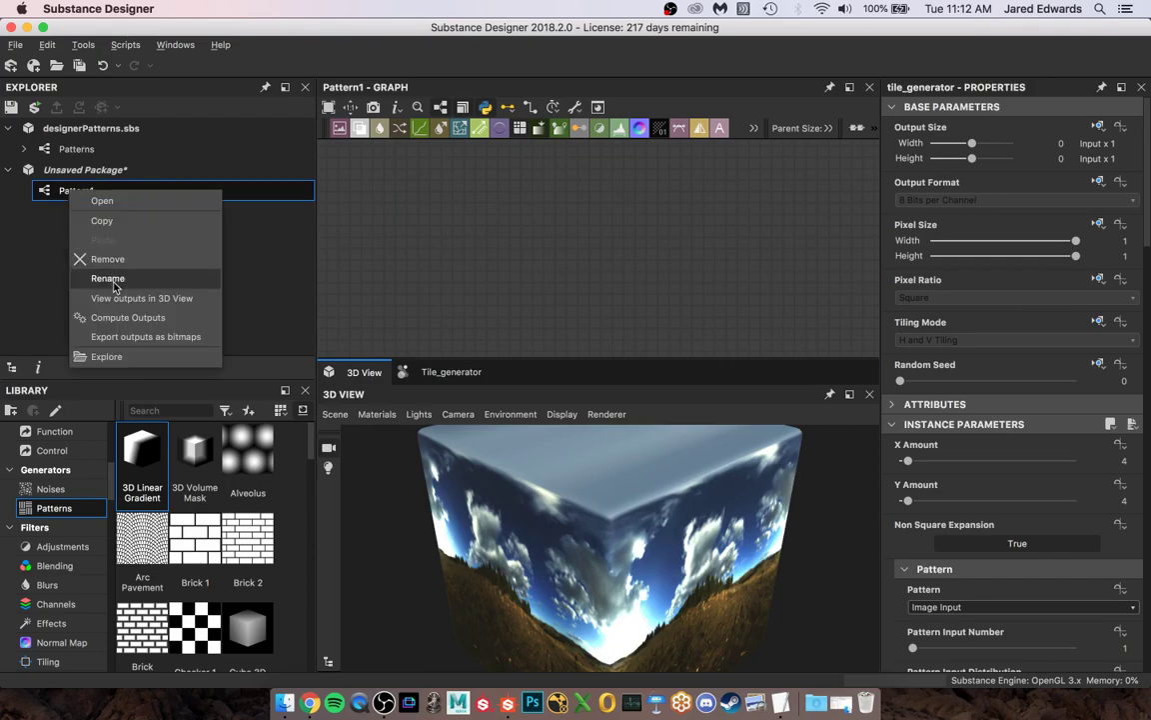
pyautogui.click(68, 190)
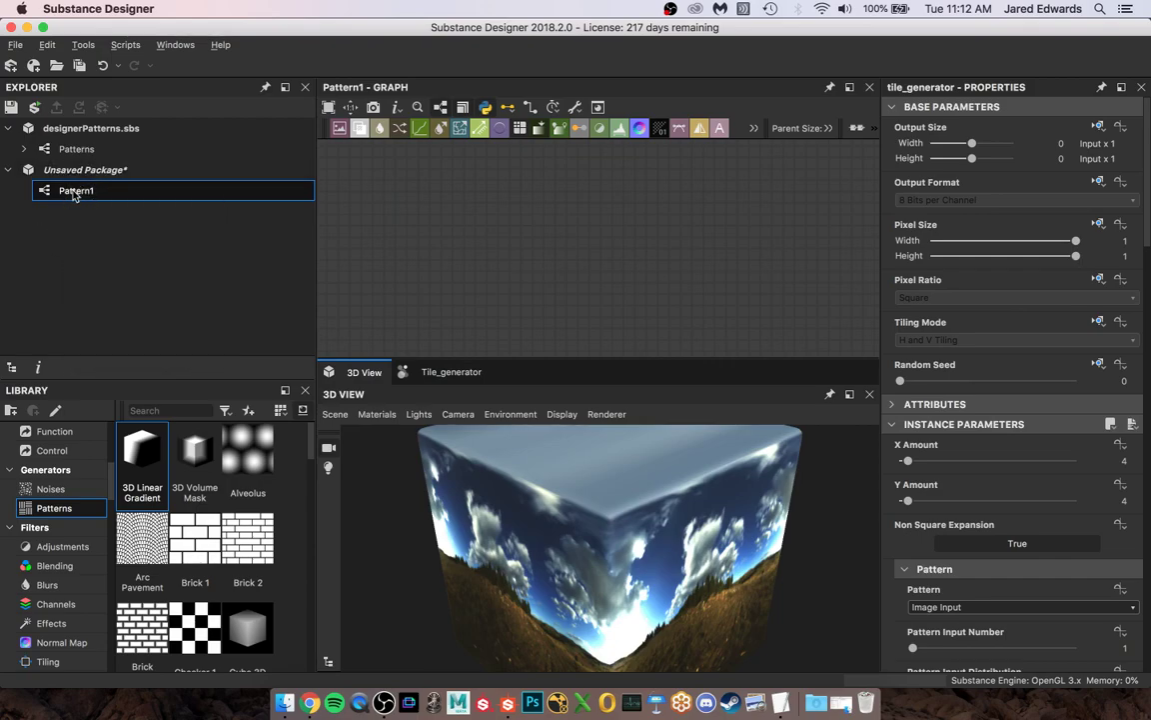
pyautogui.click(83, 180)
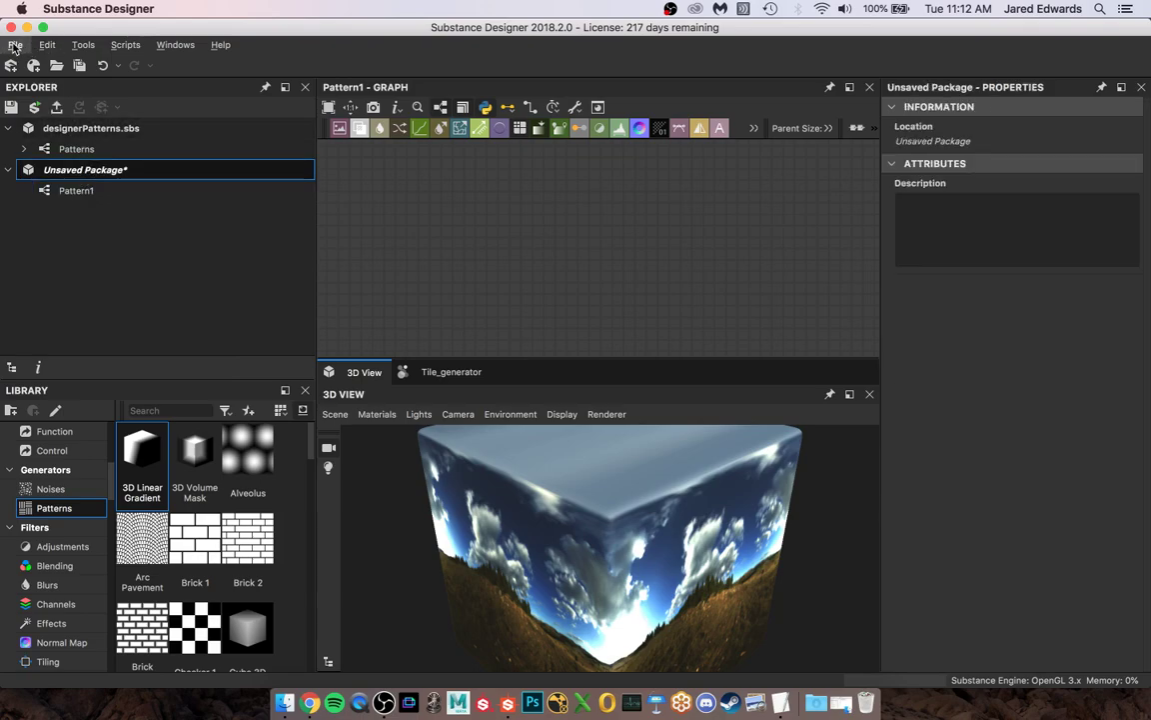
pyautogui.click(86, 194)
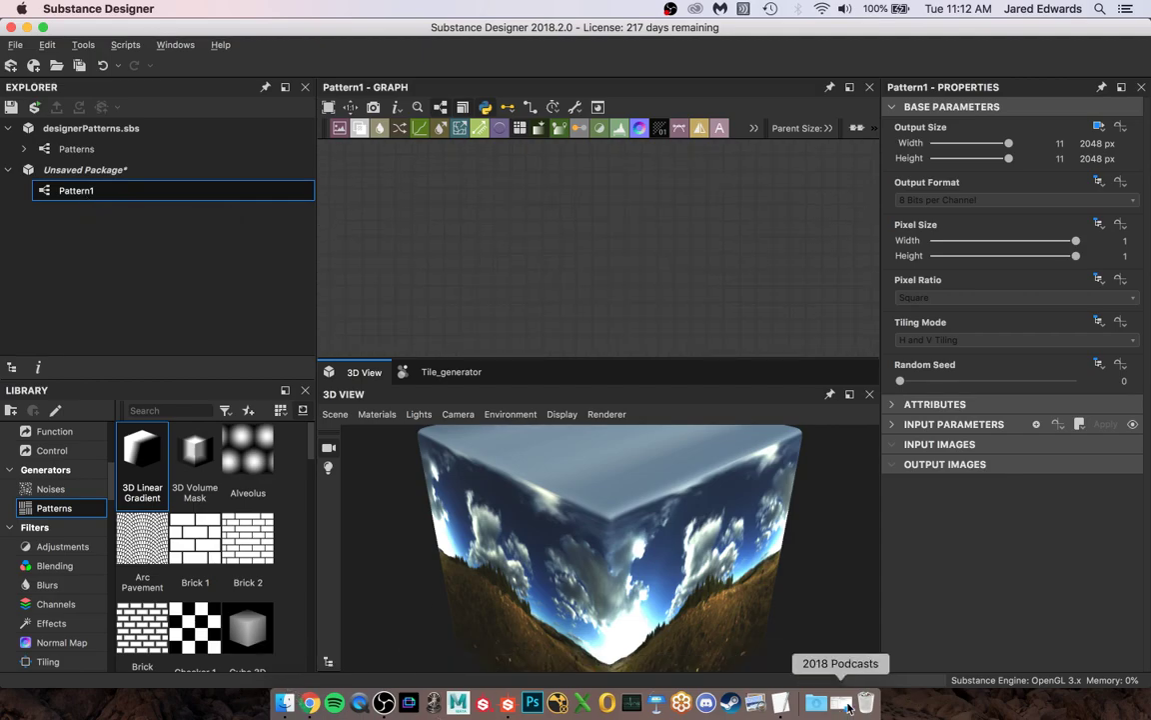
# Switch to Finder to study the repeating circles in pattern1.png at full size, and return to Substance Designer
pyautogui.click(285, 703)
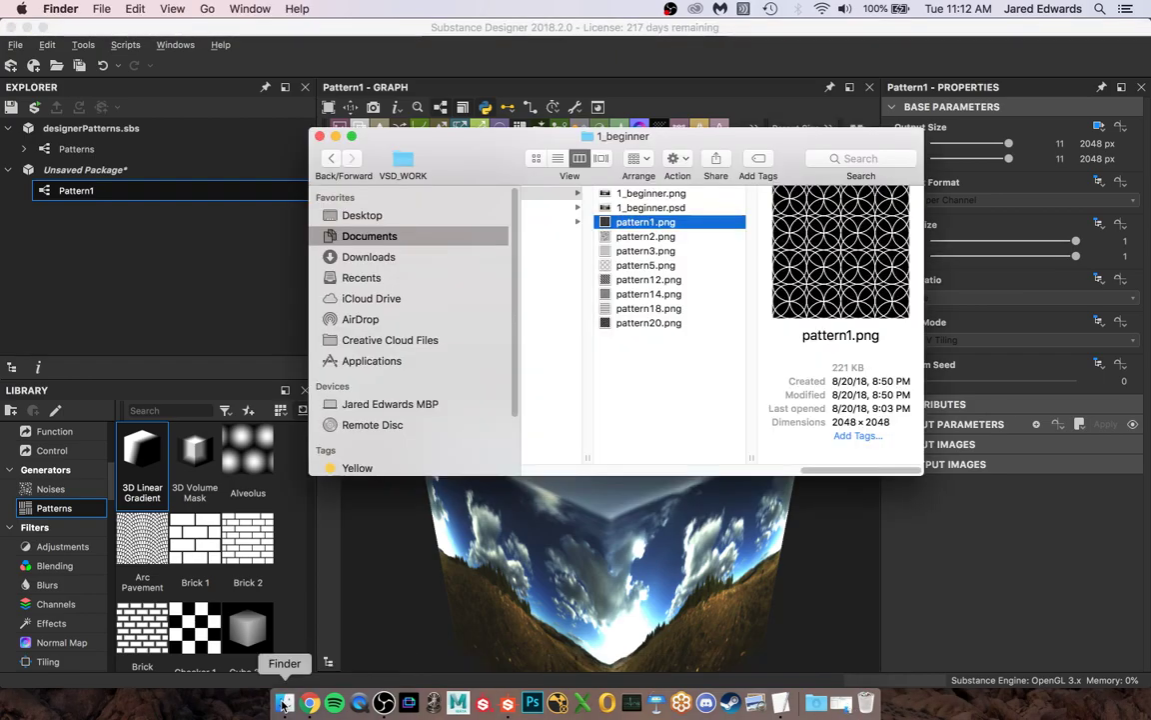
pyautogui.press('space')
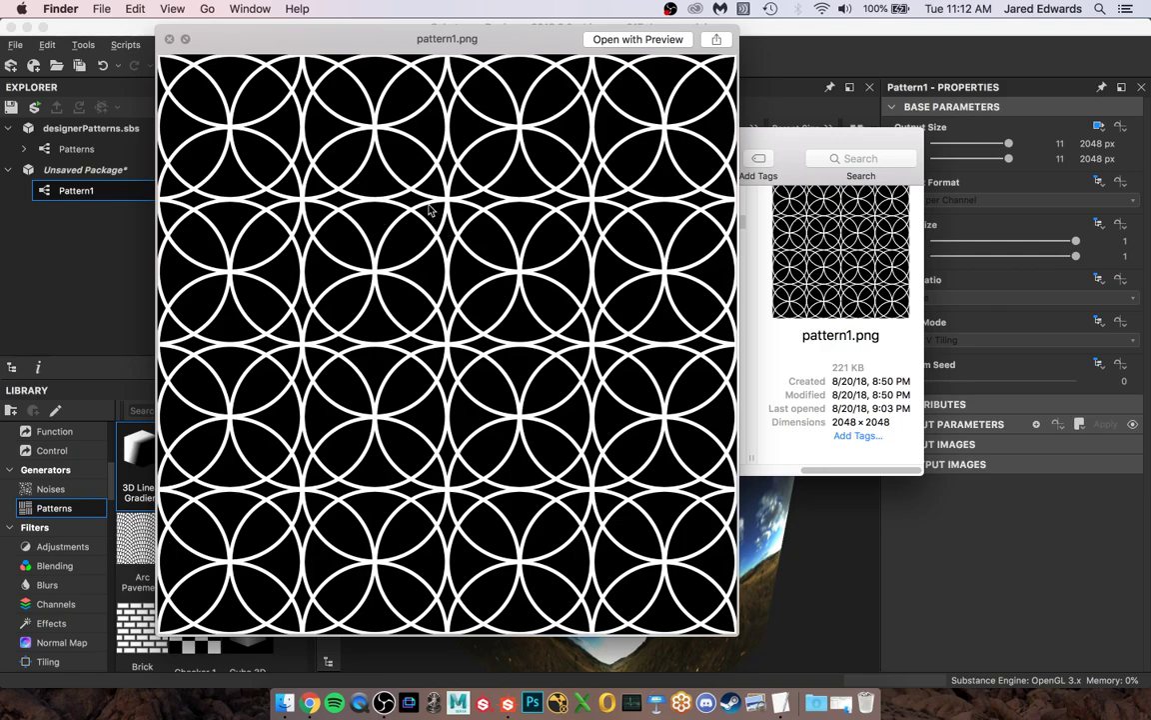
pyautogui.press('space')
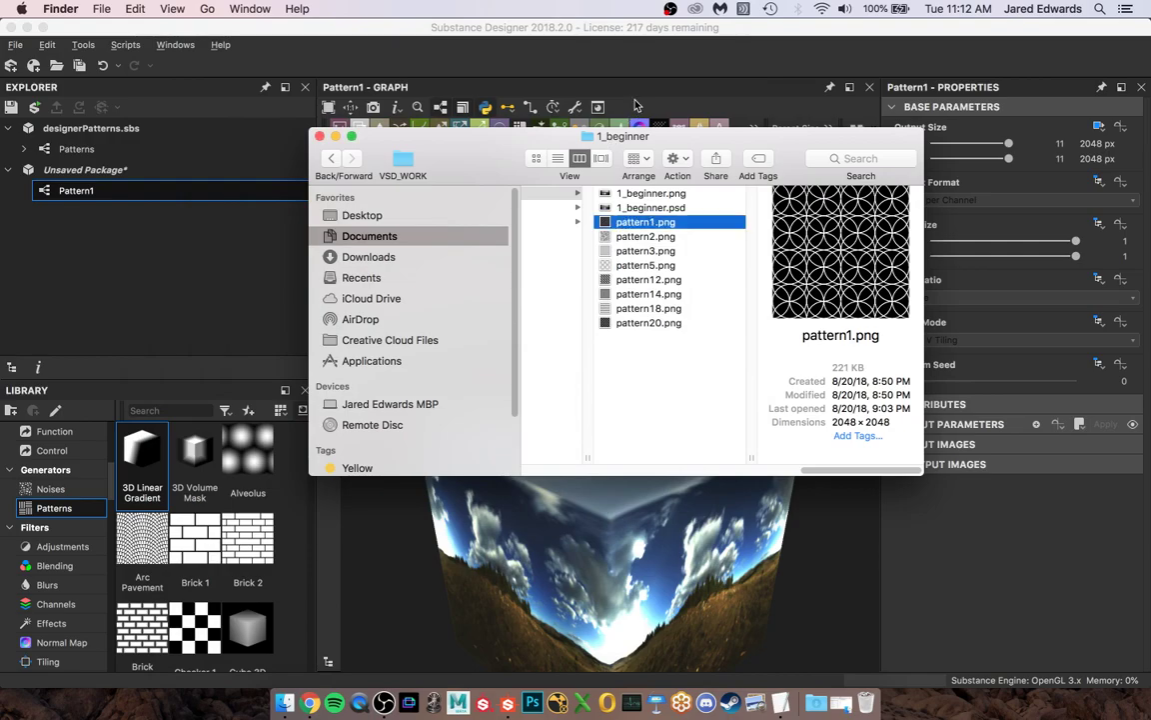
pyautogui.click(641, 28)
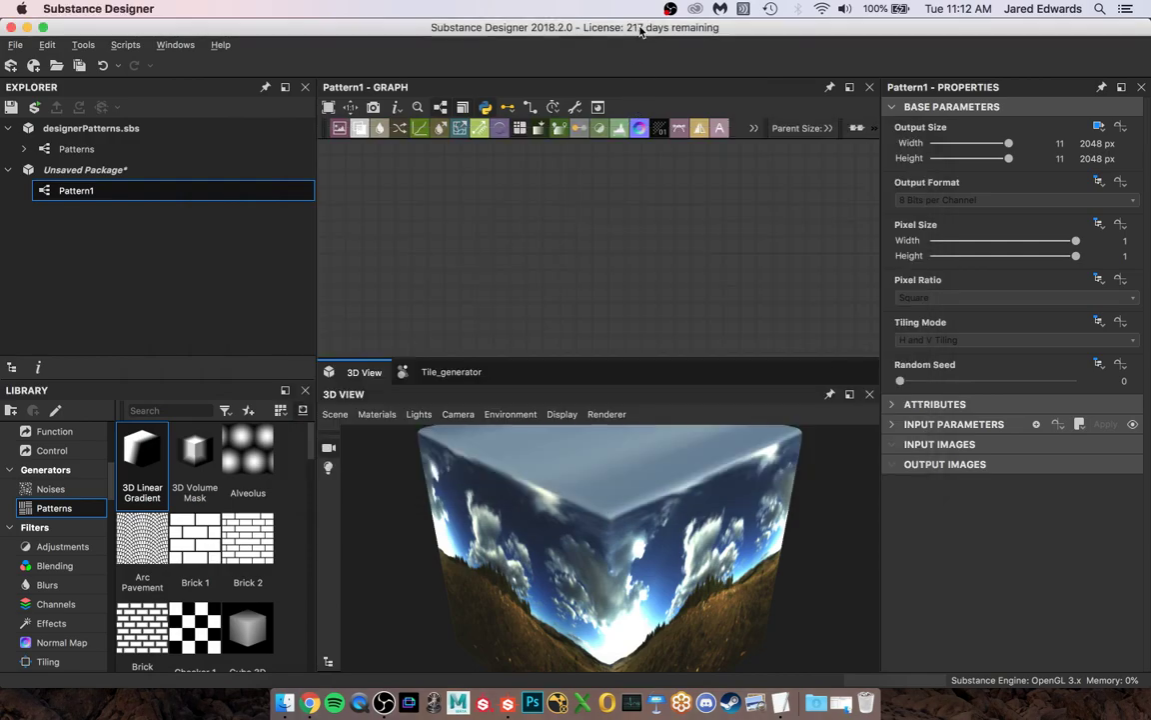
# Add a Shape node to the empty Pattern1 graph and set its pattern to Disc
pyautogui.rightClick(560, 225)
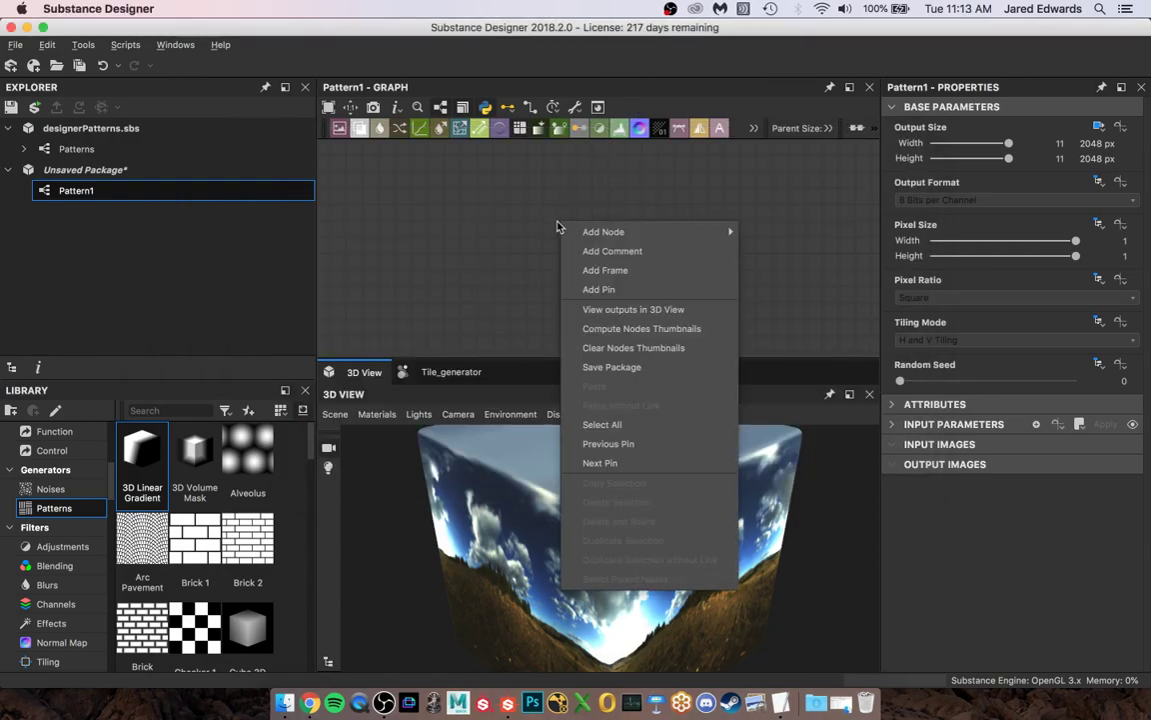
pyautogui.click(493, 247)
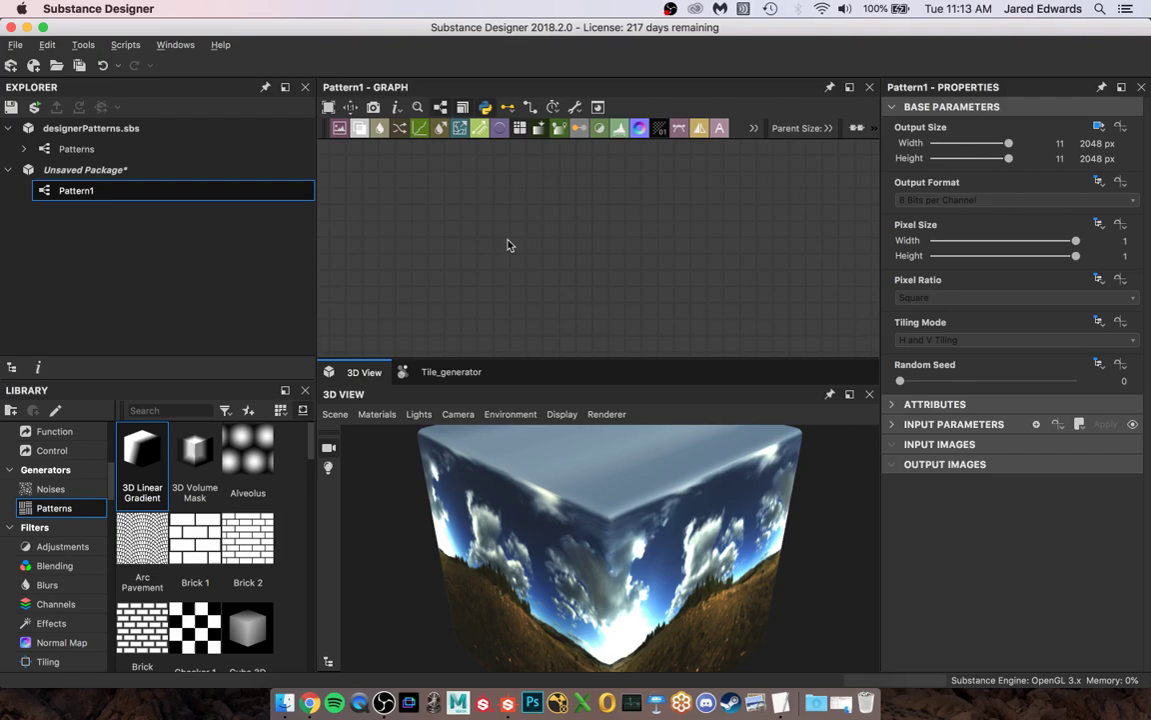
pyautogui.press('space')
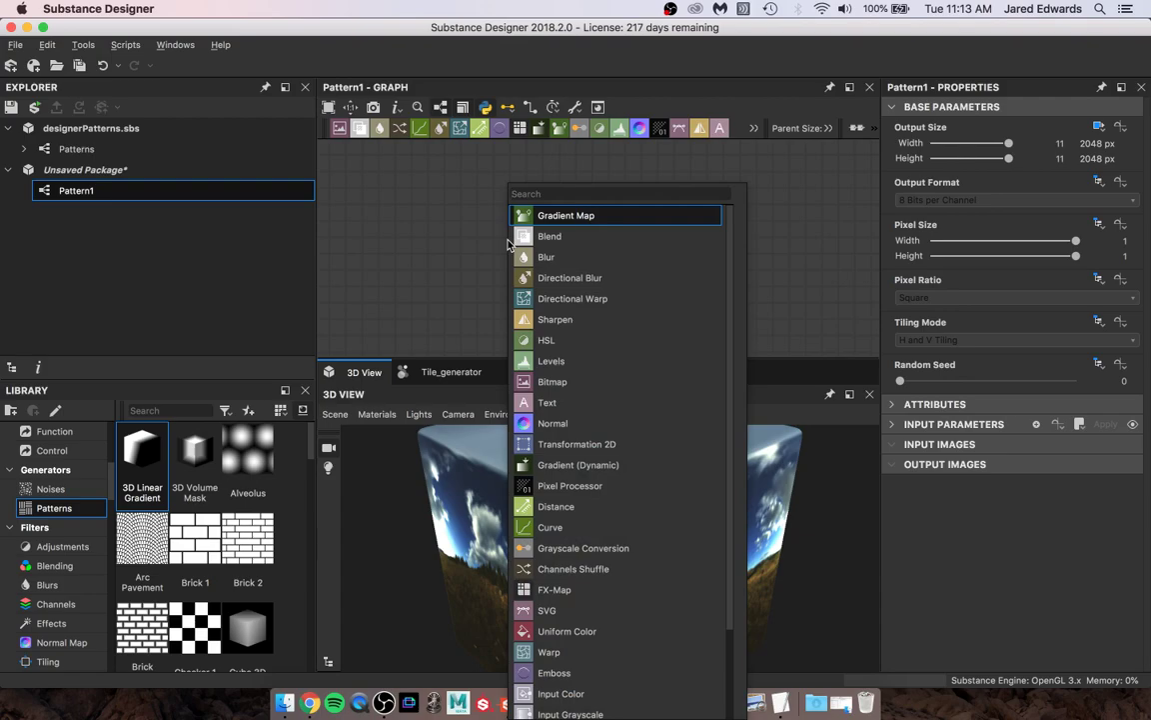
pyautogui.write('shape')
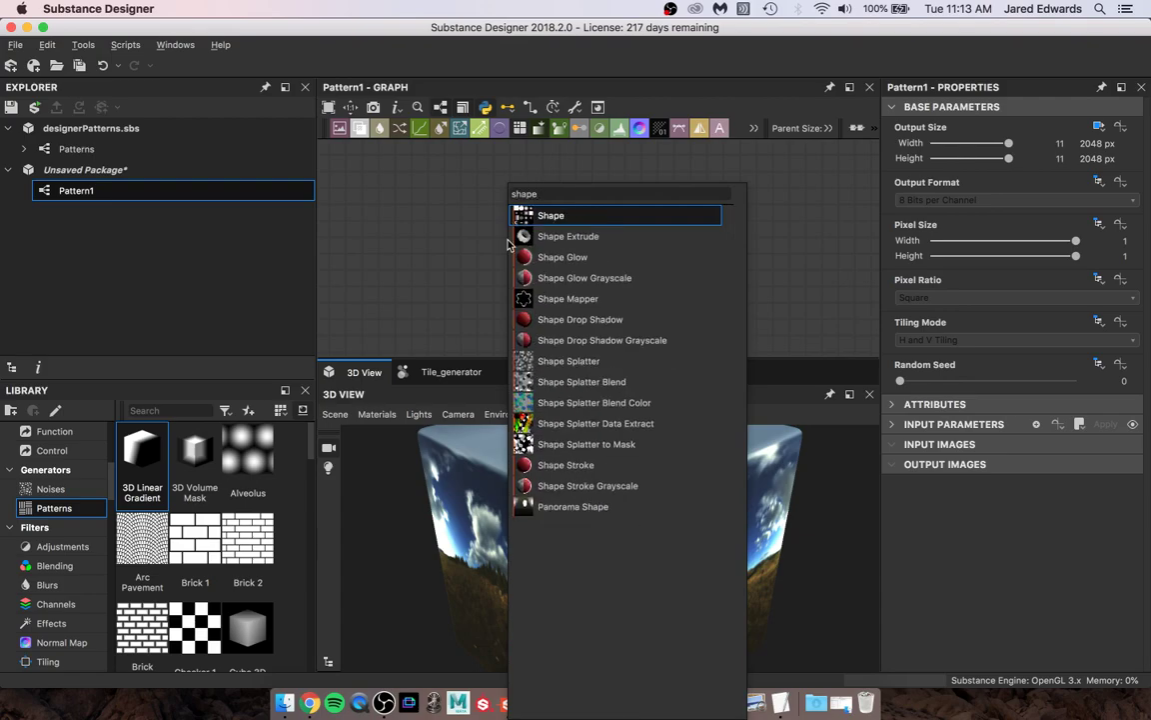
pyautogui.press('Return')
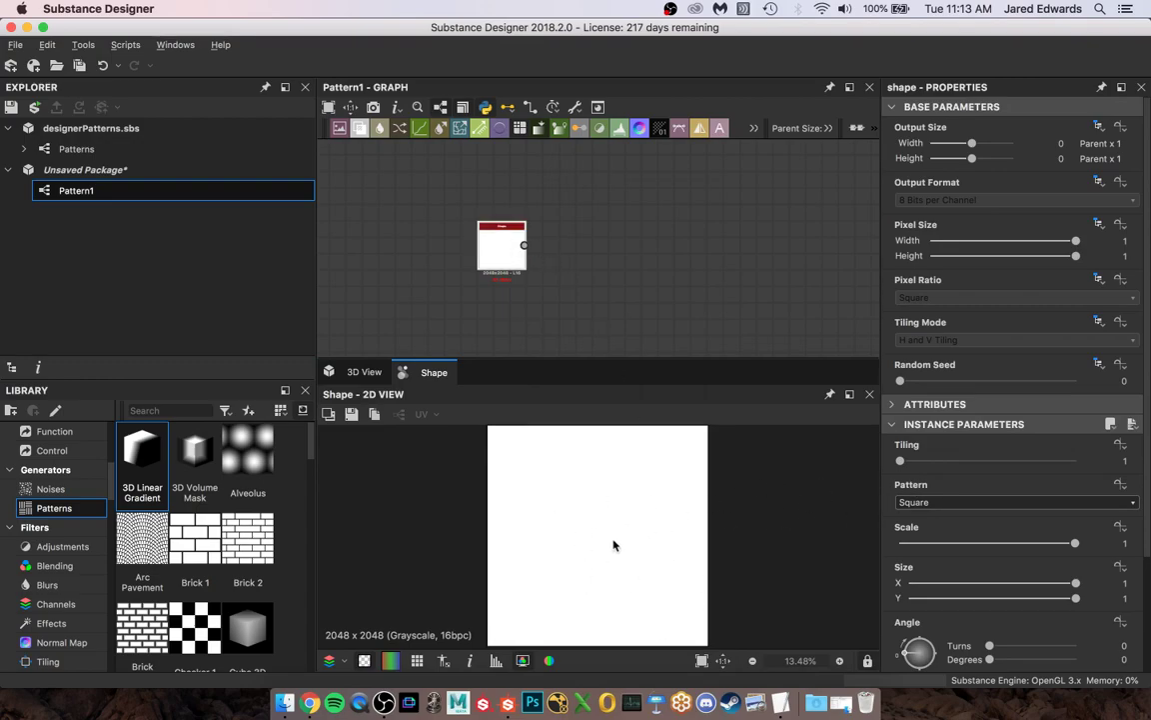
pyautogui.click(915, 502)
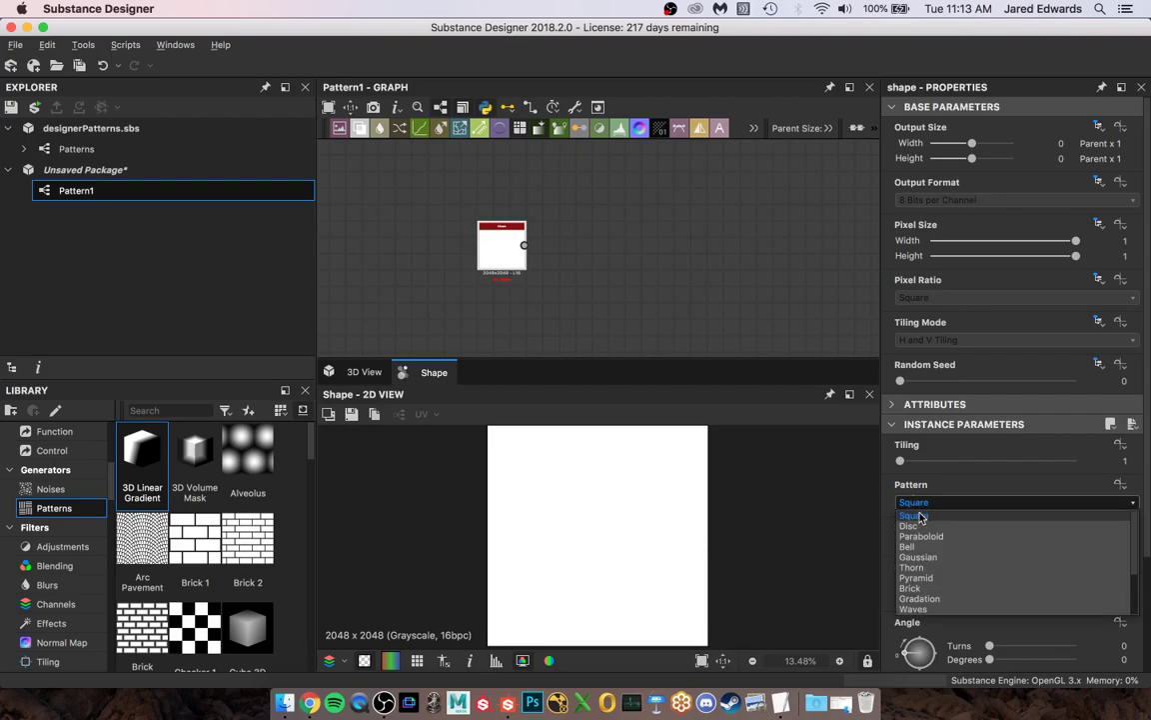
pyautogui.click(921, 527)
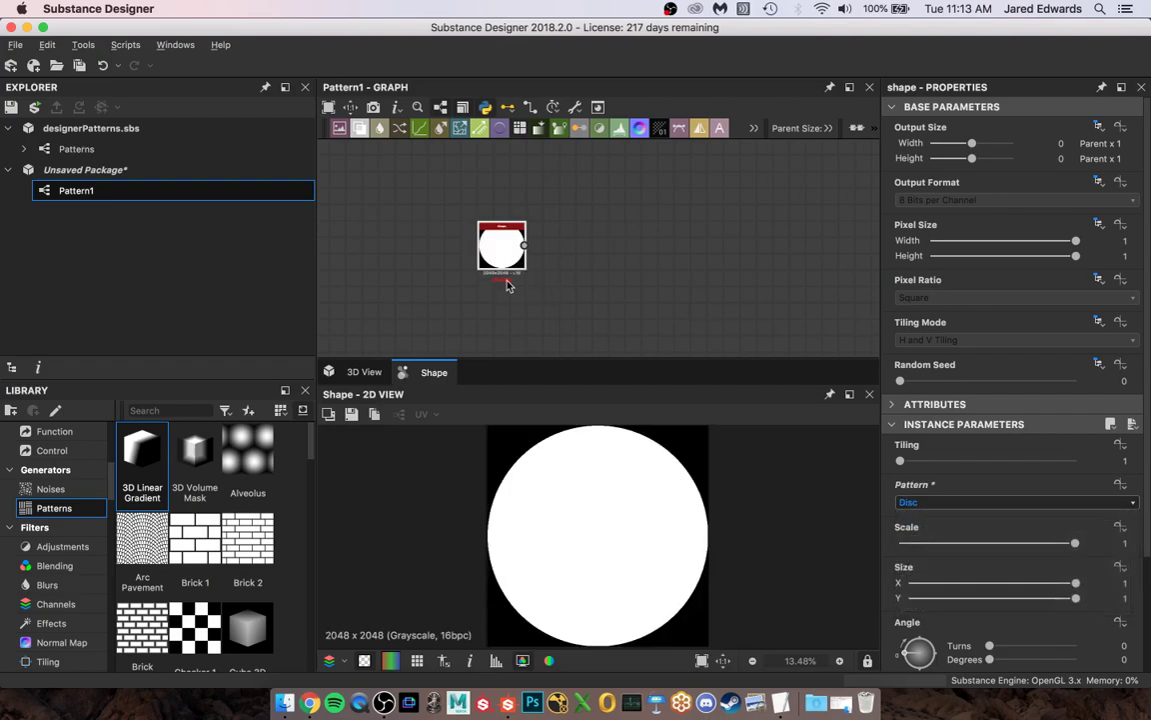
pyautogui.click(955, 503)
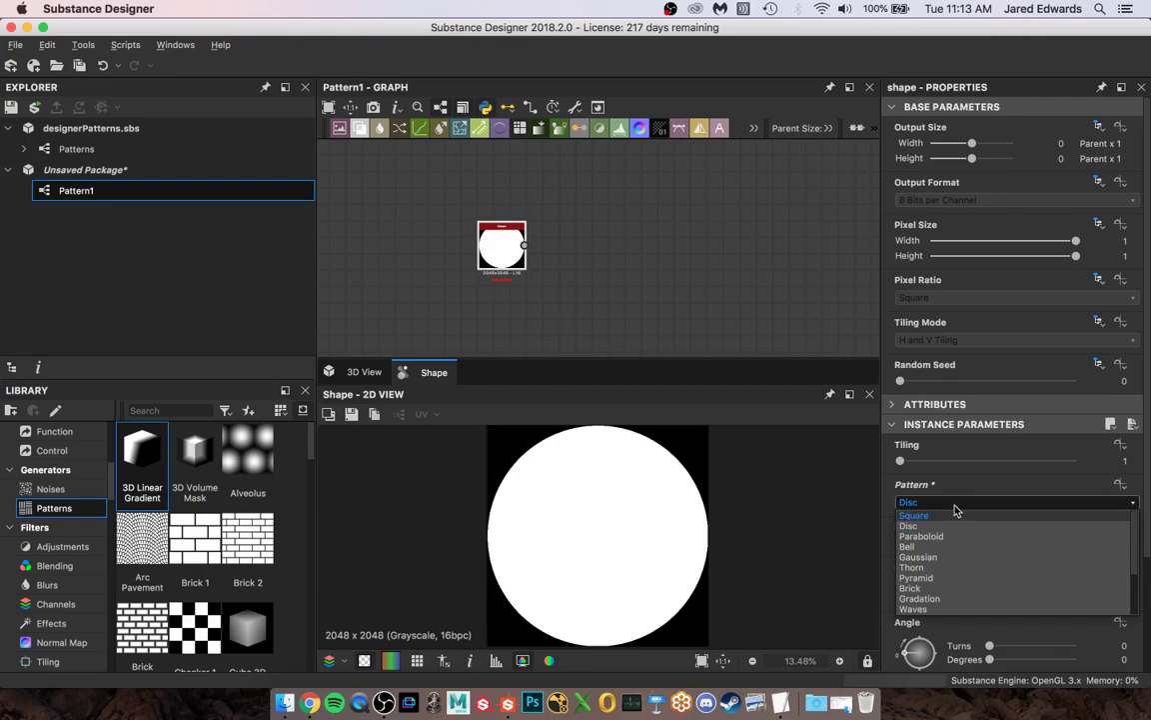
pyautogui.scroll(-6, 939, 560)
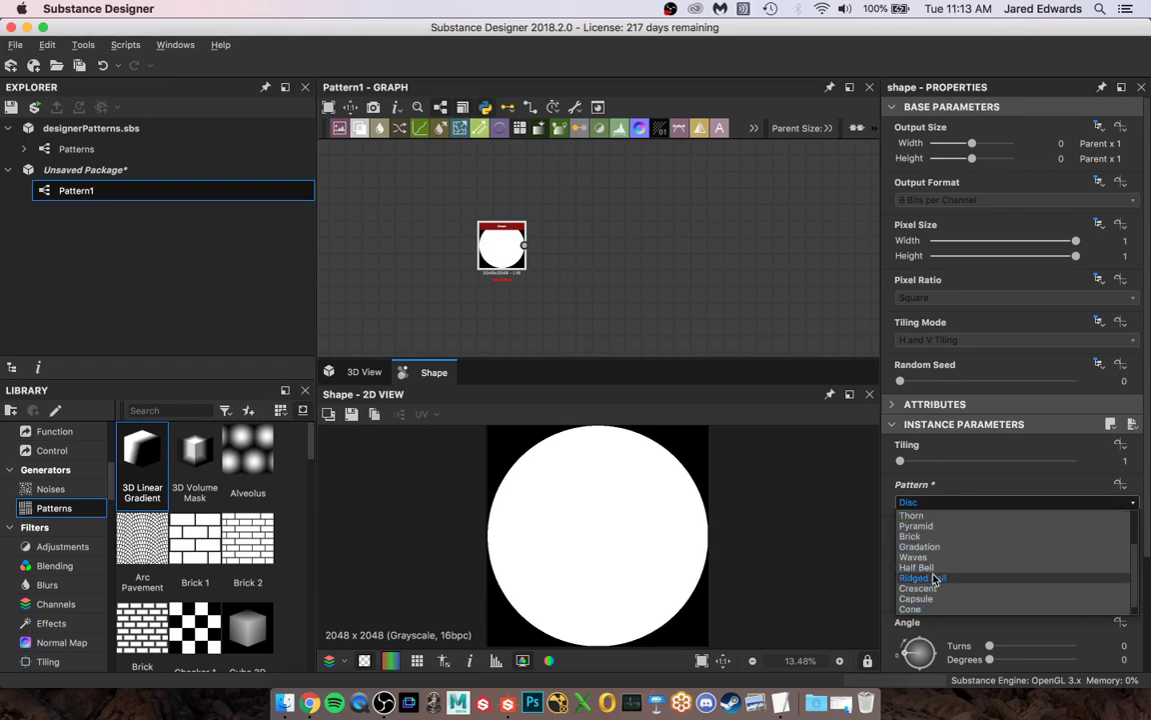
pyautogui.scroll(6, 936, 579)
pyautogui.click(612, 258)
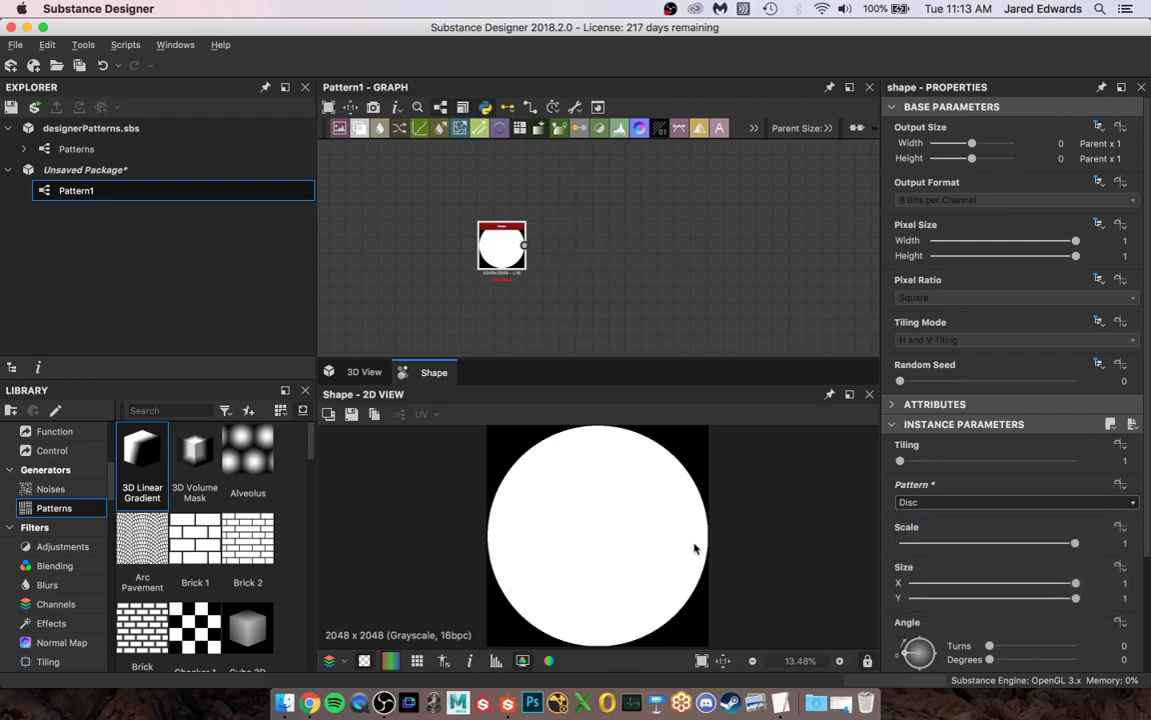
# Add an Edge Detect node fed by the disc Shape node's output, and select it to show its parameters
pyautogui.scroll(2, 581, 283)
pyautogui.scroll(3, 575, 270)
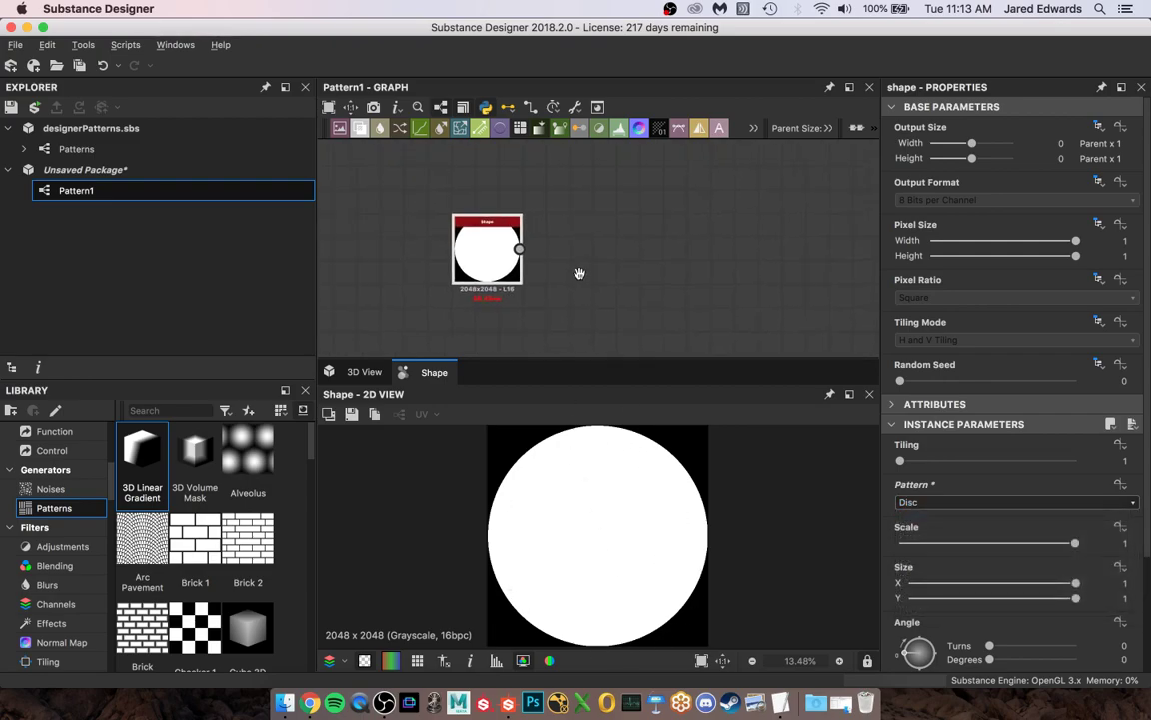
pyautogui.scroll(1, 477, 251)
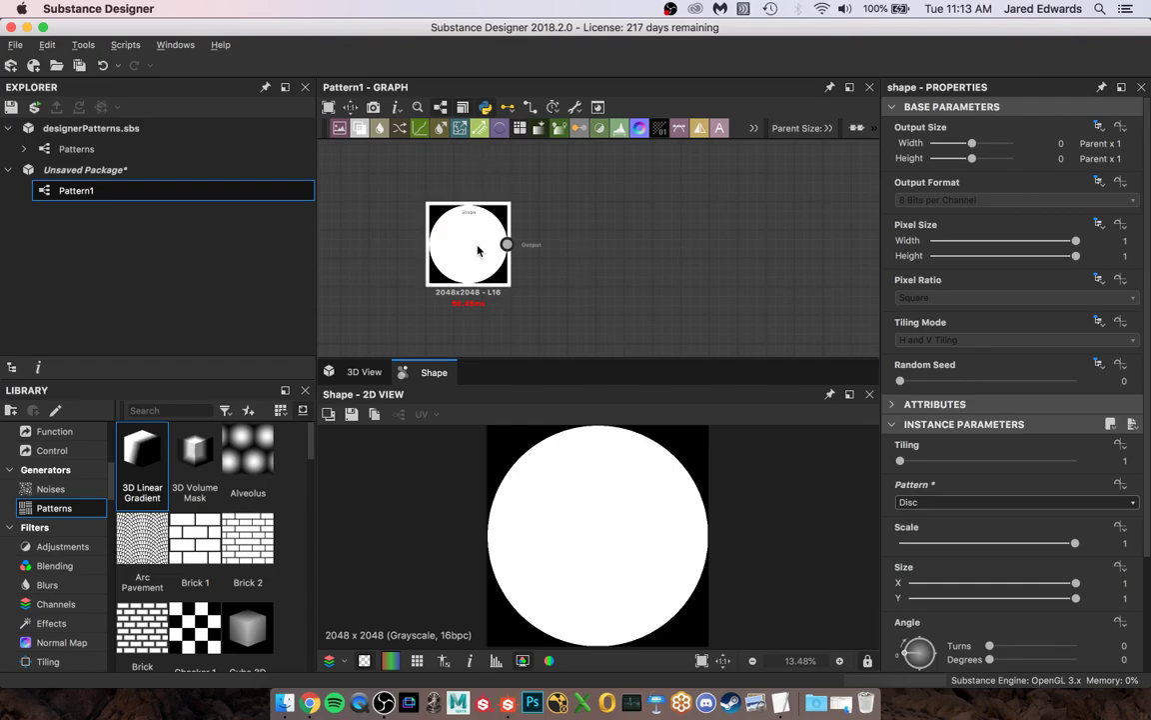
pyautogui.press('space')
pyautogui.write('edge')
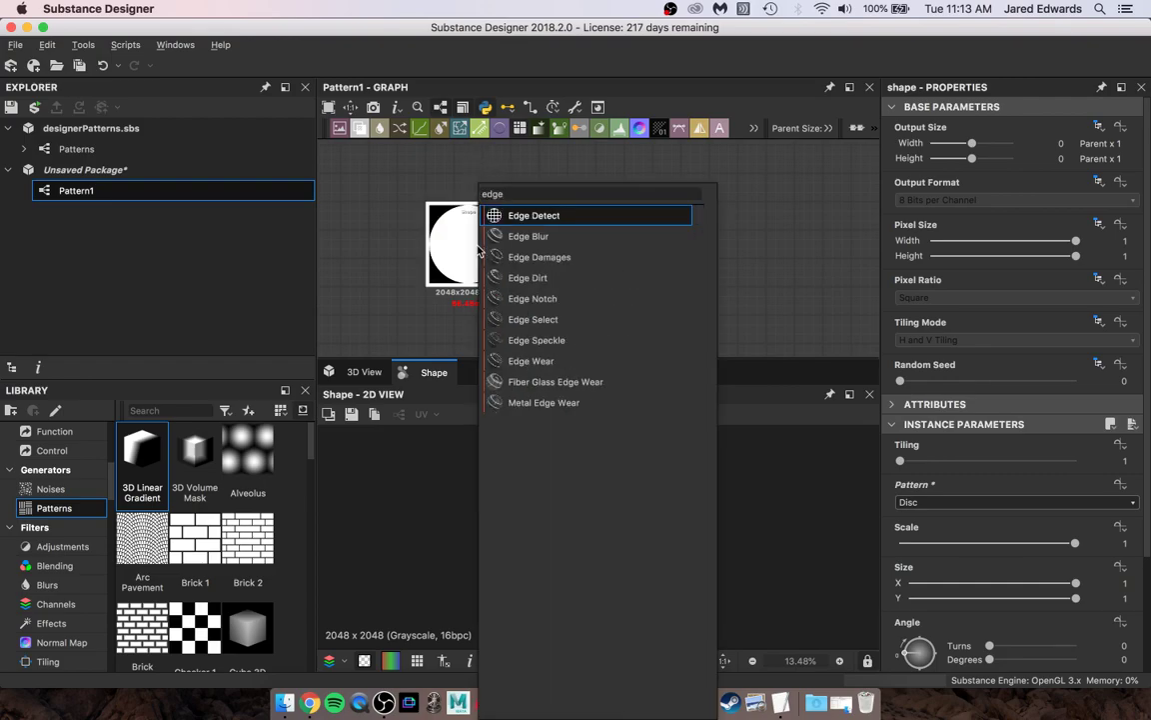
pyautogui.press('Return')
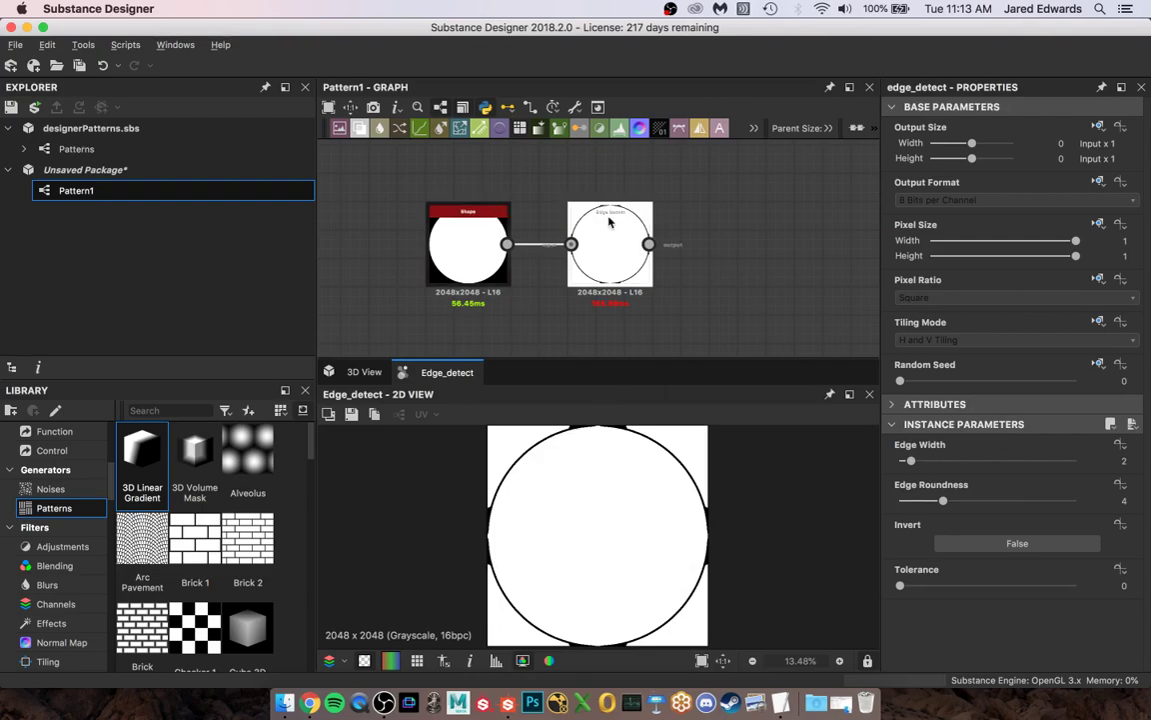
pyautogui.click(468, 227)
pyautogui.click(611, 225)
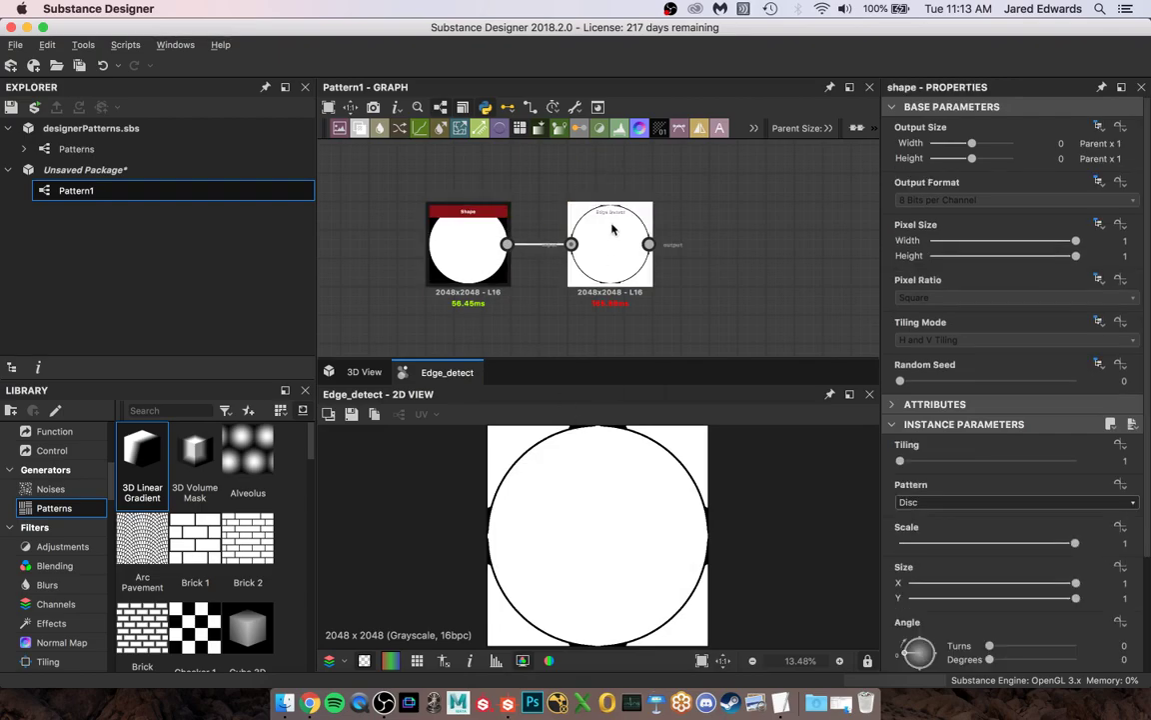
pyautogui.click(612, 230)
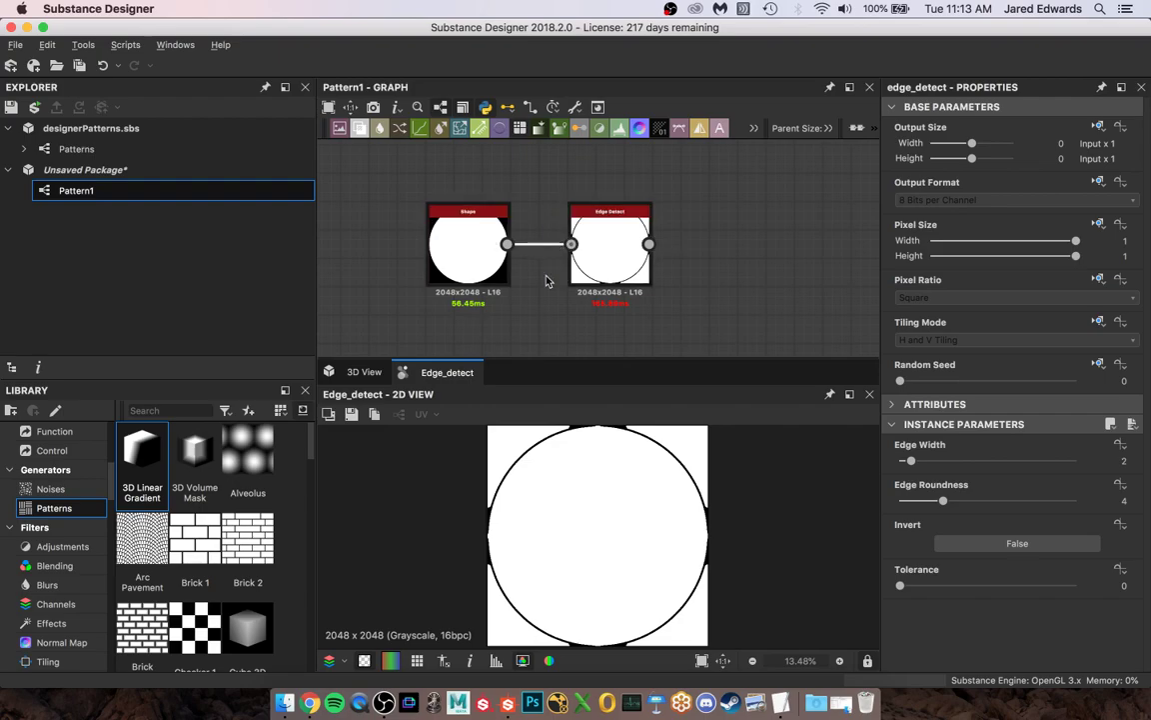
# Disconnect the Shape node from the Edge Detect node, preview each node separately, and reconnect the Shape output to the Edge Detect input
pyautogui.press('Delete')
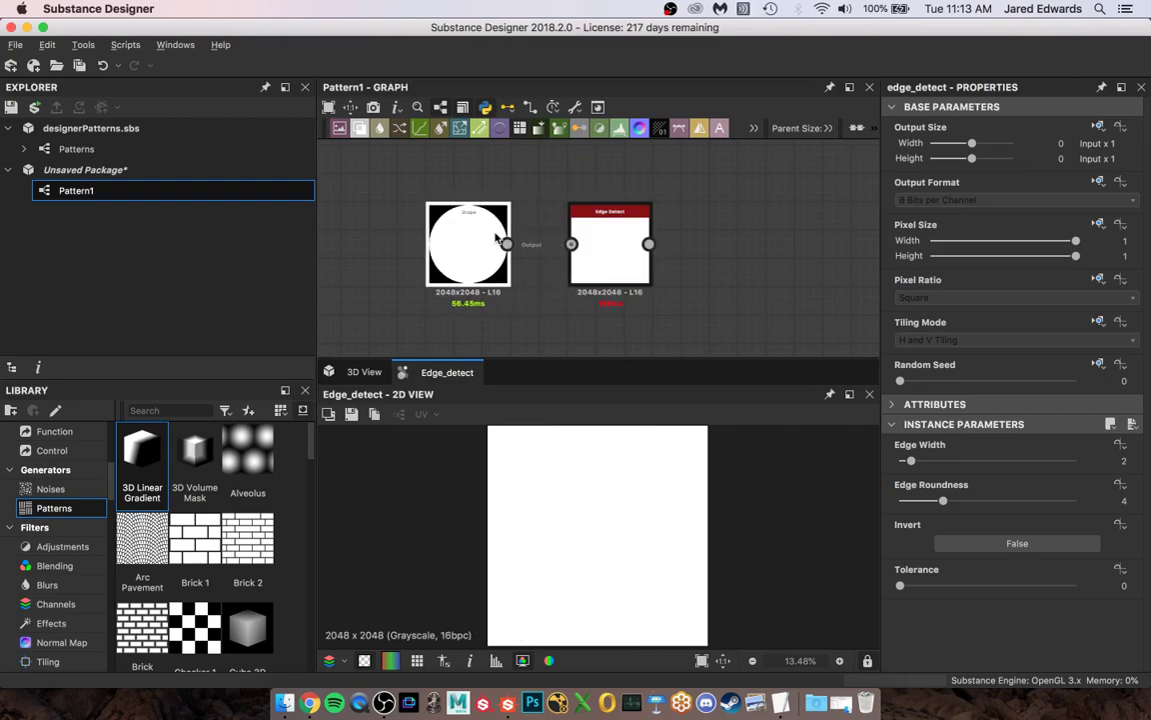
pyautogui.click(495, 237)
pyautogui.click(602, 237)
pyautogui.click(496, 230)
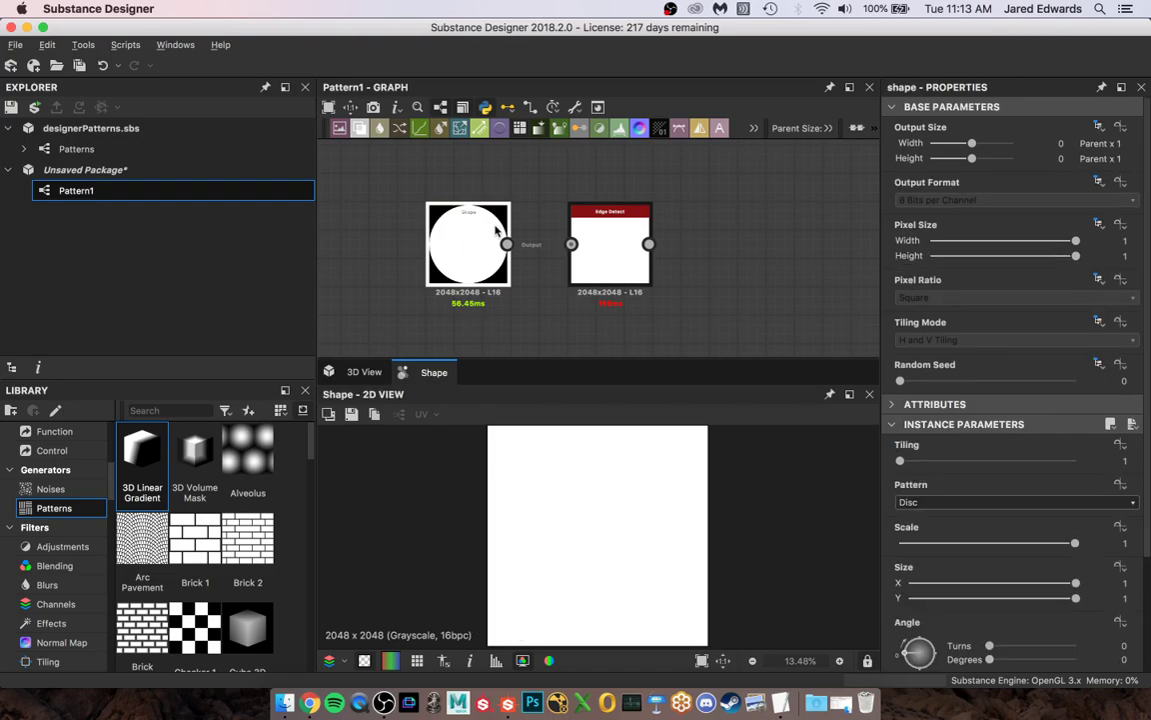
pyautogui.click(598, 237)
pyautogui.click(457, 234)
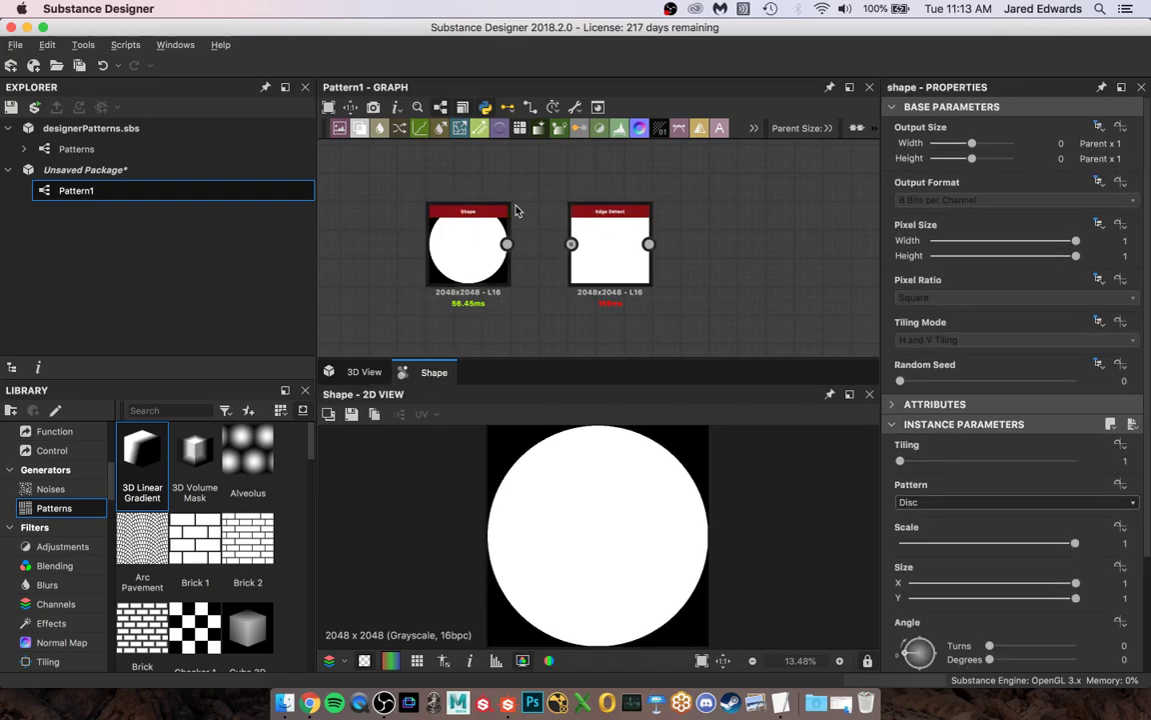
pyautogui.moveTo(507, 244); pyautogui.dragTo(570, 243)
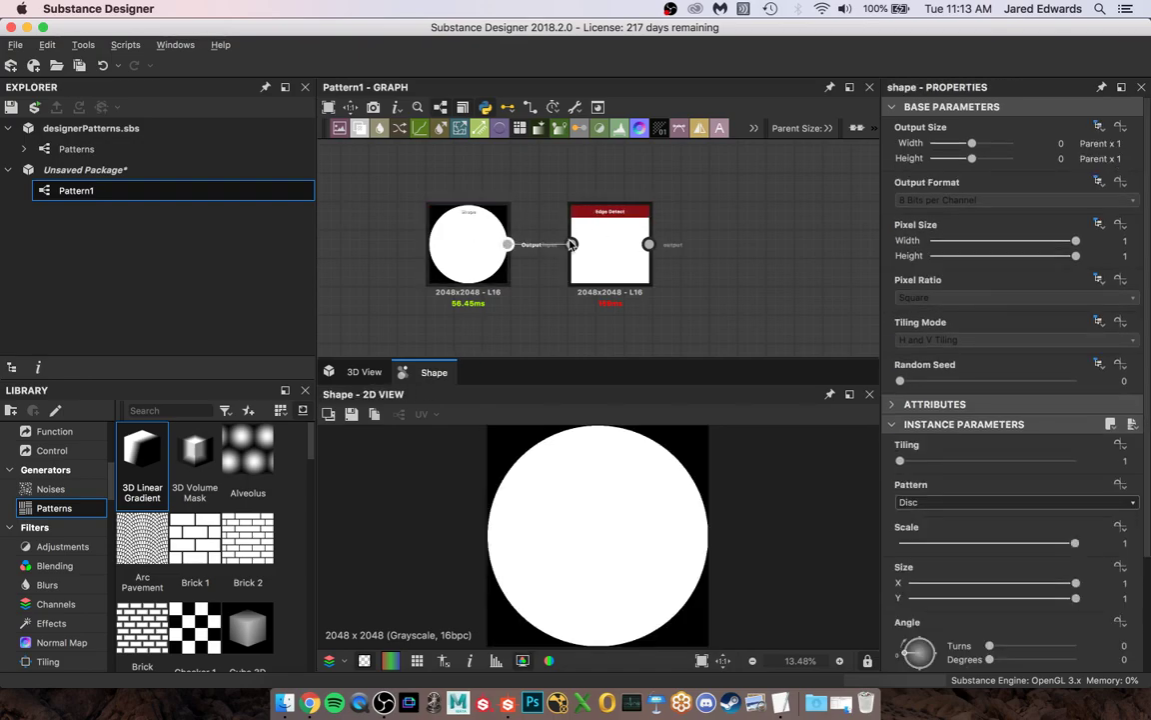
# Show the Edge Detect node's output in the 2D view and set its Invert parameter to True
pyautogui.doubleClick(643, 247)
pyautogui.moveTo(648, 243); pyautogui.dragTo(689, 281)
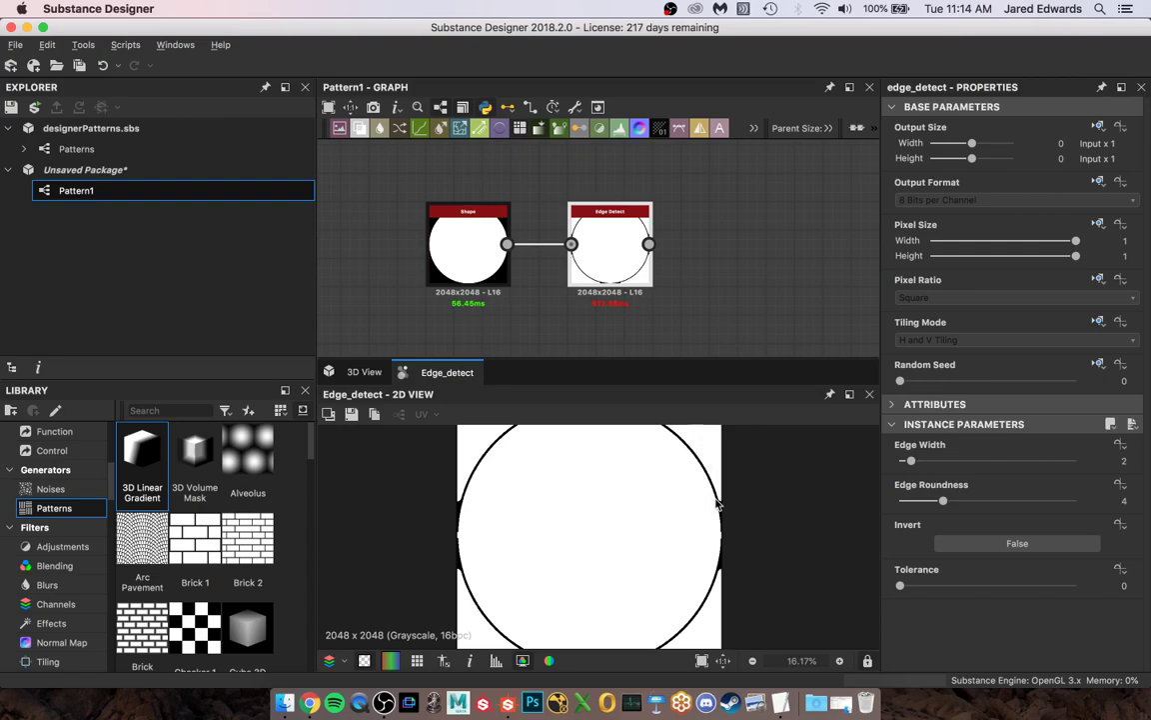
pyautogui.click(1015, 545)
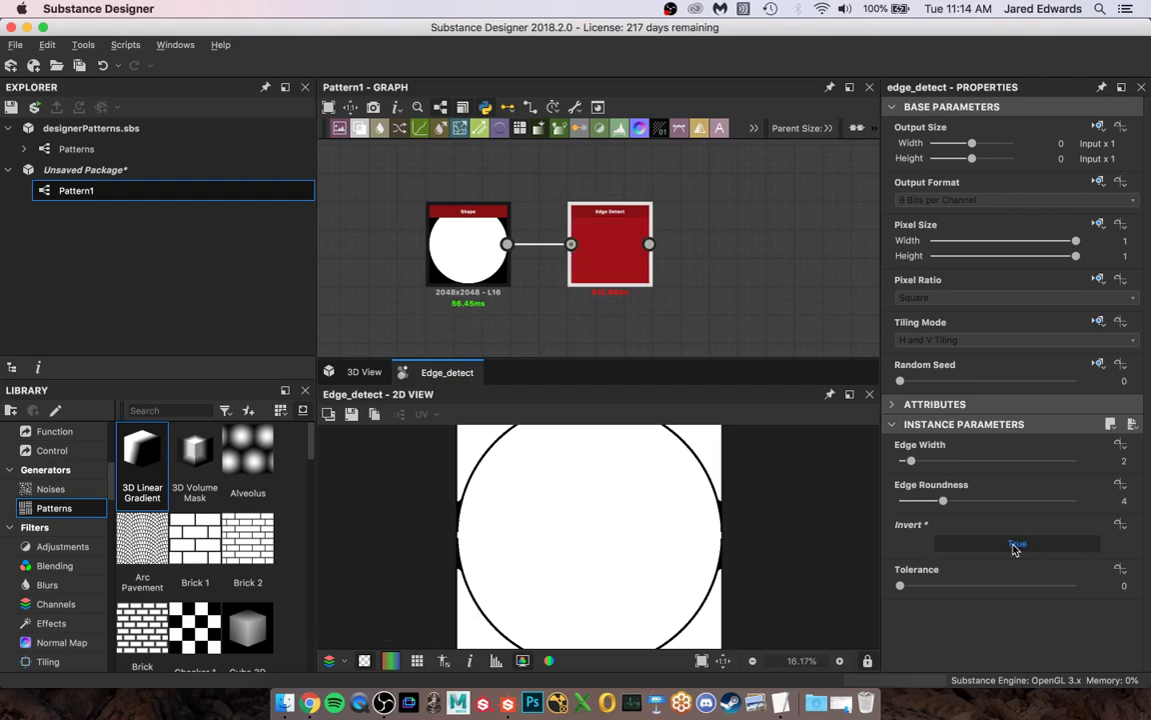
# Inspect where neighbouring circles meet in the tiled 2D preview and set the Edge Detect node's Edge Roundness to 0
pyautogui.scroll(3, 744, 529)
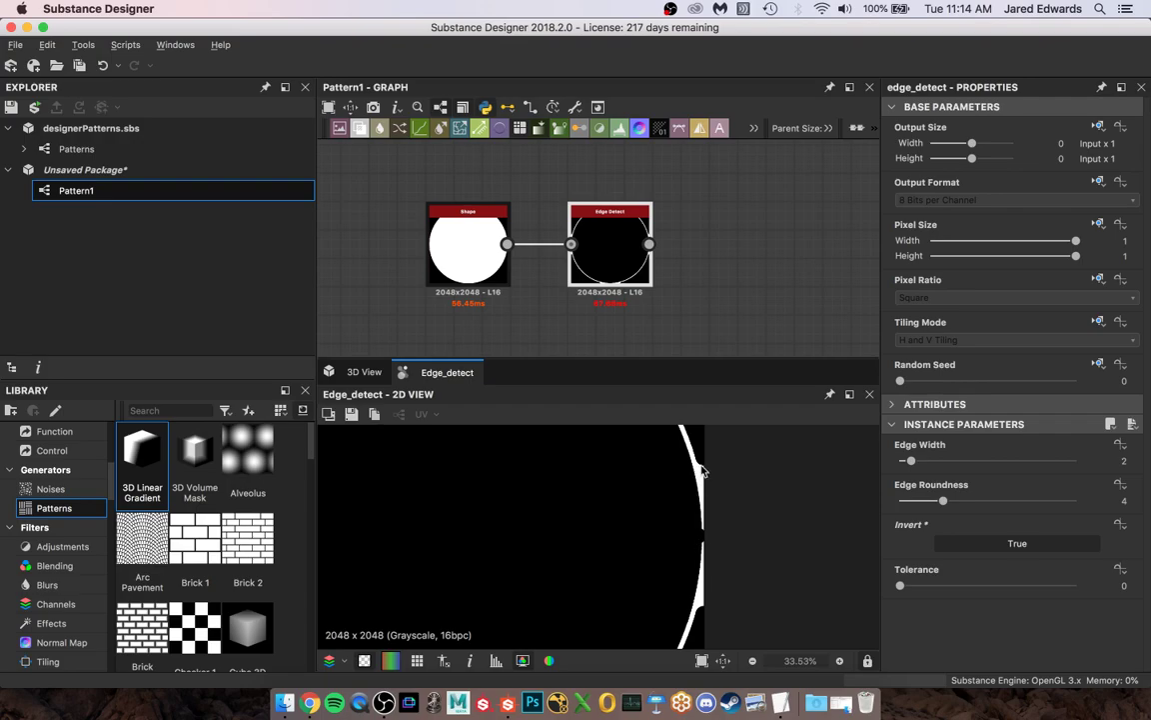
pyautogui.scroll(-5, 699, 480)
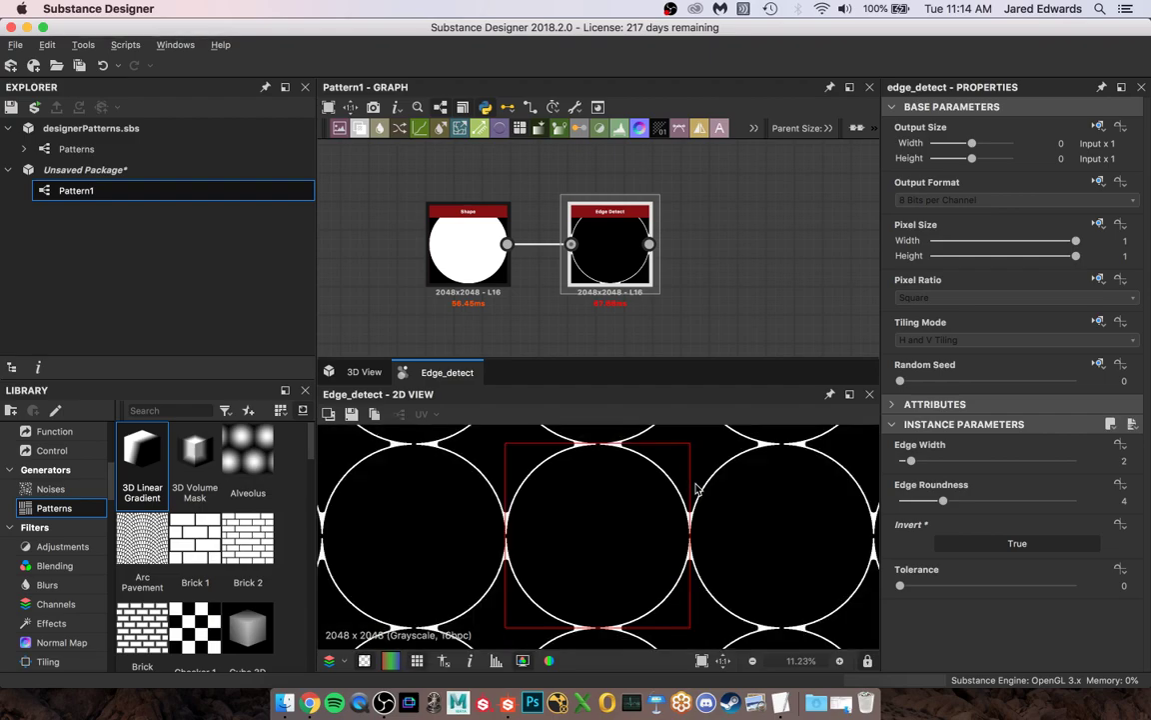
pyautogui.scroll(3, 709, 487)
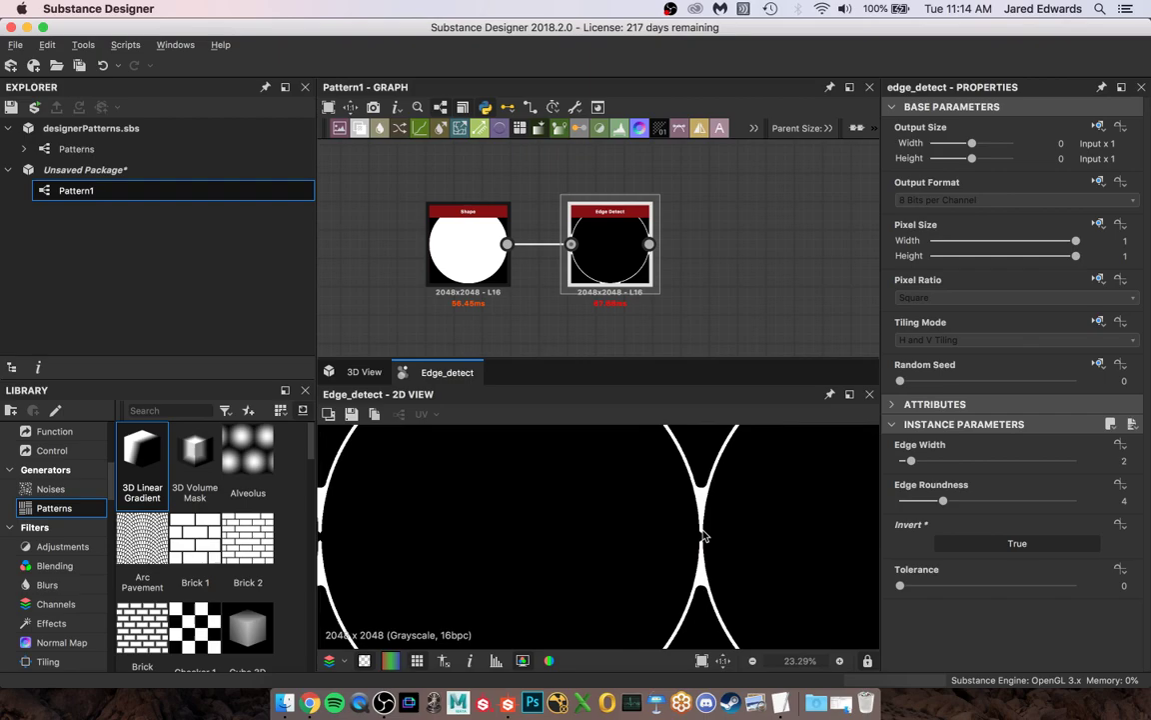
pyautogui.press('space')
pyautogui.press('space')
pyautogui.press('space')
pyautogui.press('space')
pyautogui.moveTo(944, 506); pyautogui.dragTo(896, 507)
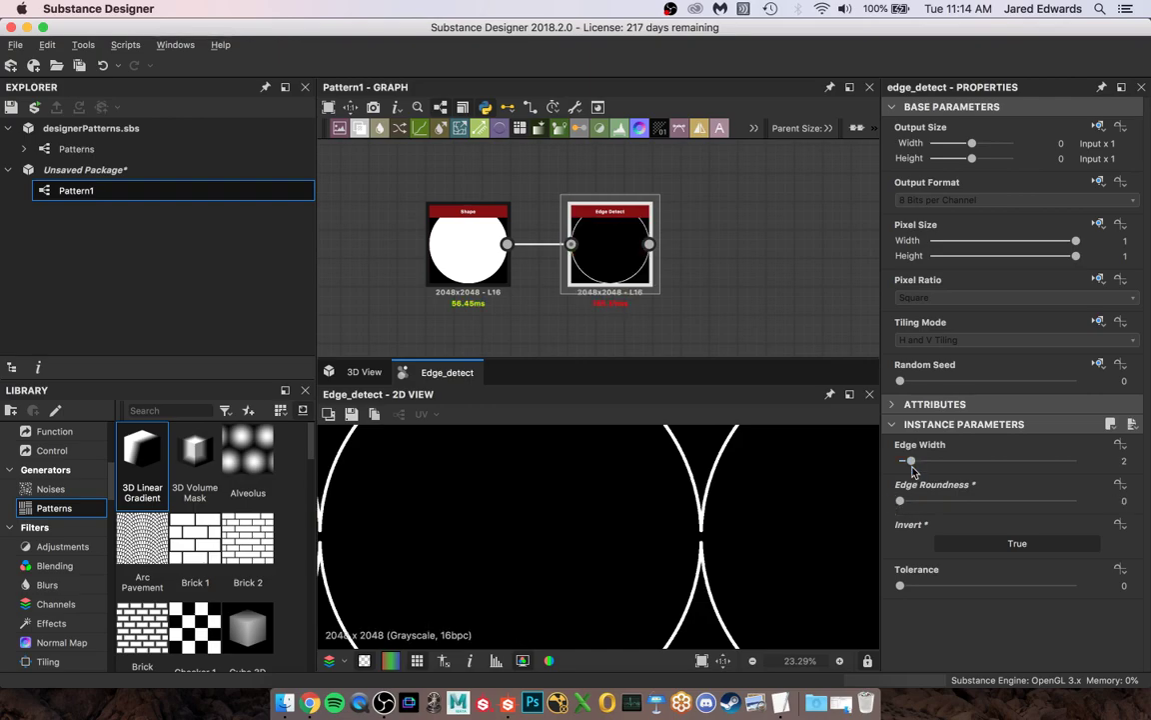
# Try an Edge Width of 2.49 on the Edge Detect node and restore it to 2
pyautogui.moveTo(911, 461); pyautogui.dragTo(917, 463)
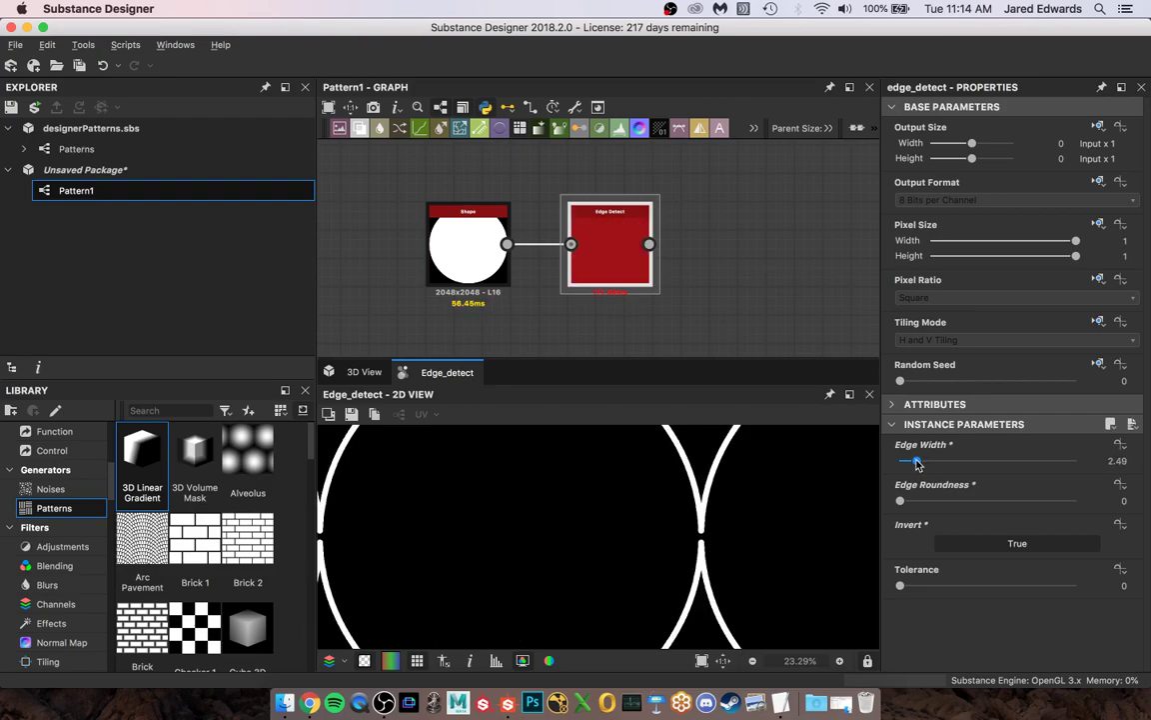
pyautogui.doubleClick(1125, 461)
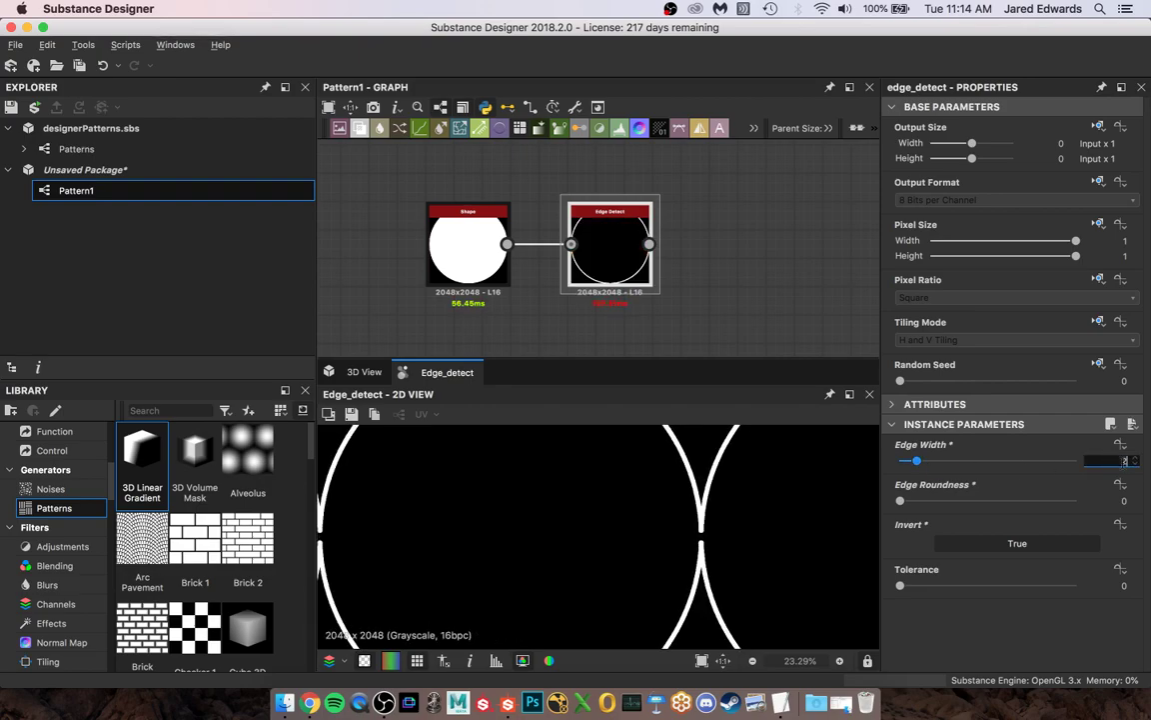
pyautogui.write('2')
pyautogui.press('Return')
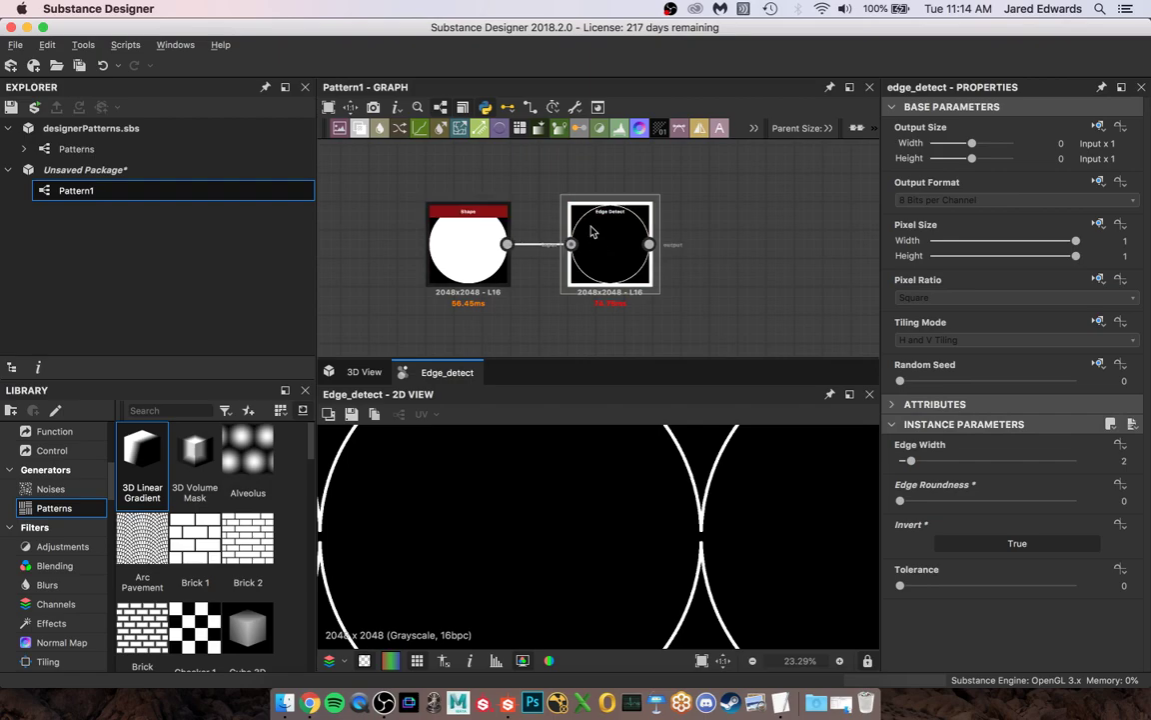
# Inspect the outline's break at the tile border without tiling and set the disc Shape node's Scale to 0.95
pyautogui.scroll(5, 660, 504)
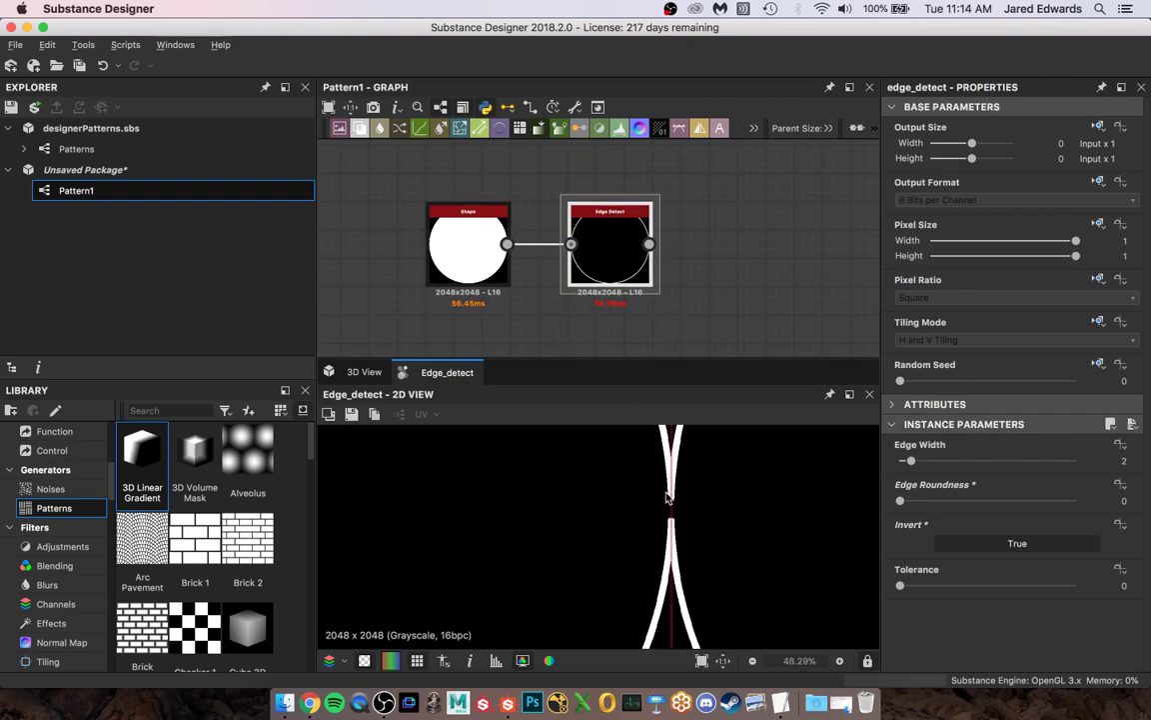
pyautogui.press('space')
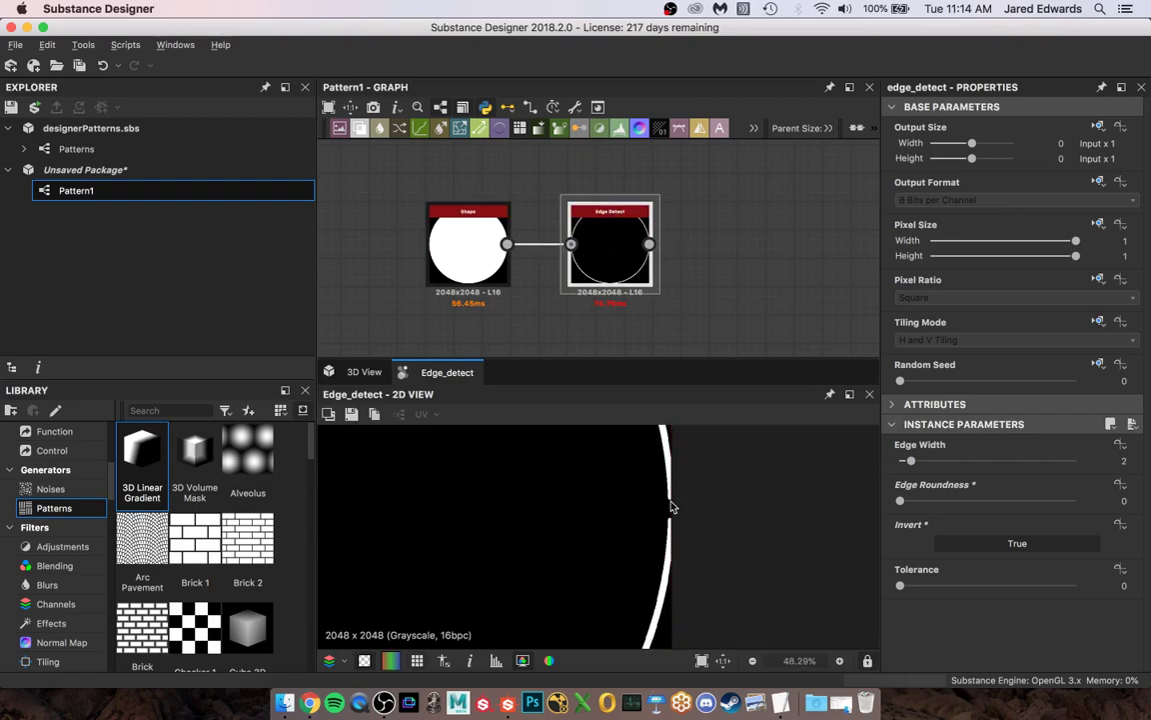
pyautogui.moveTo(572, 309); pyautogui.dragTo(638, 297, button='middle')
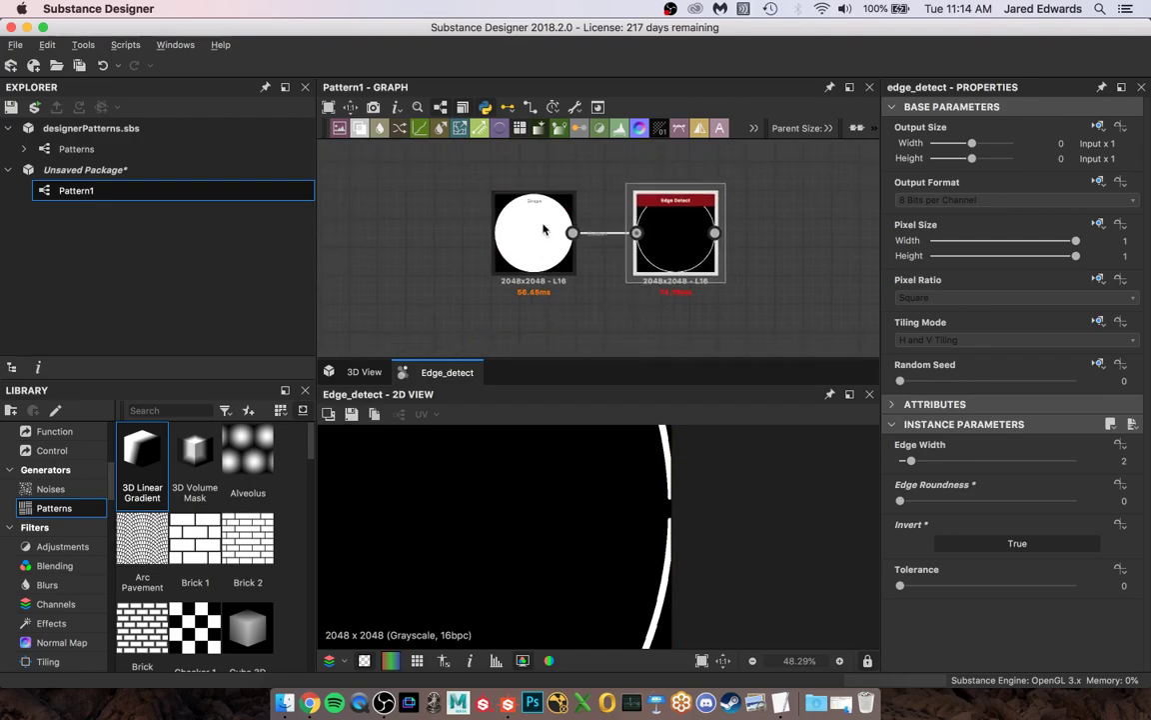
pyautogui.click(543, 229)
pyautogui.click(544, 230)
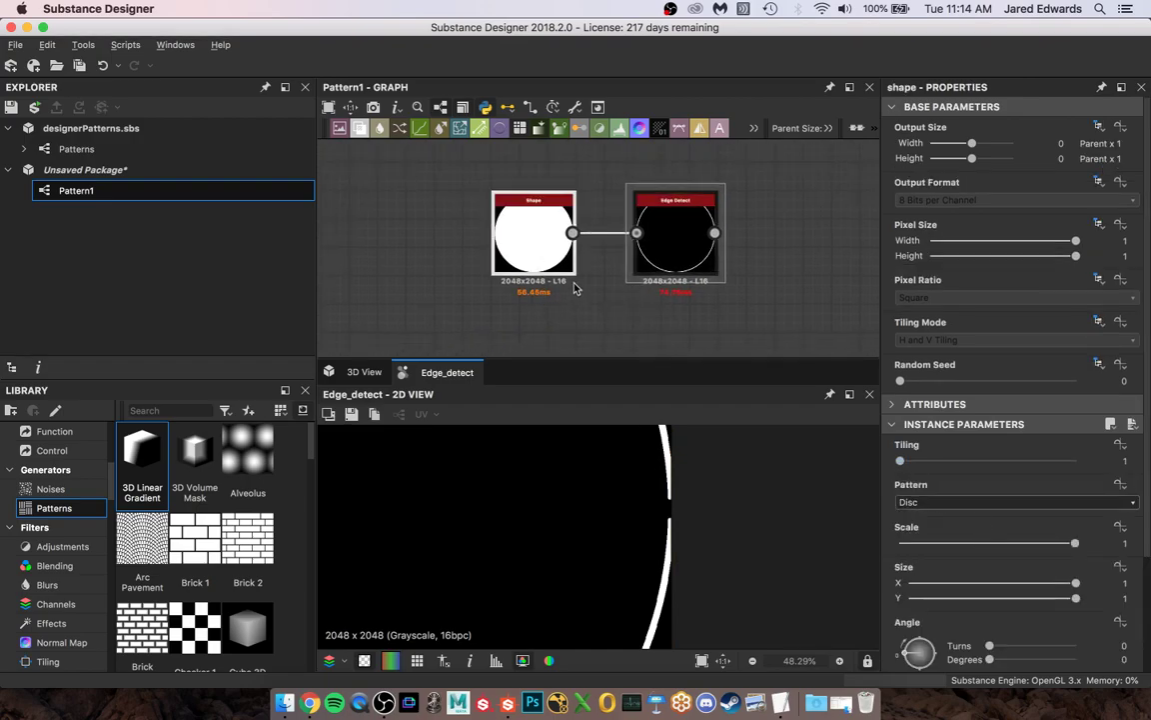
pyautogui.click(1117, 542)
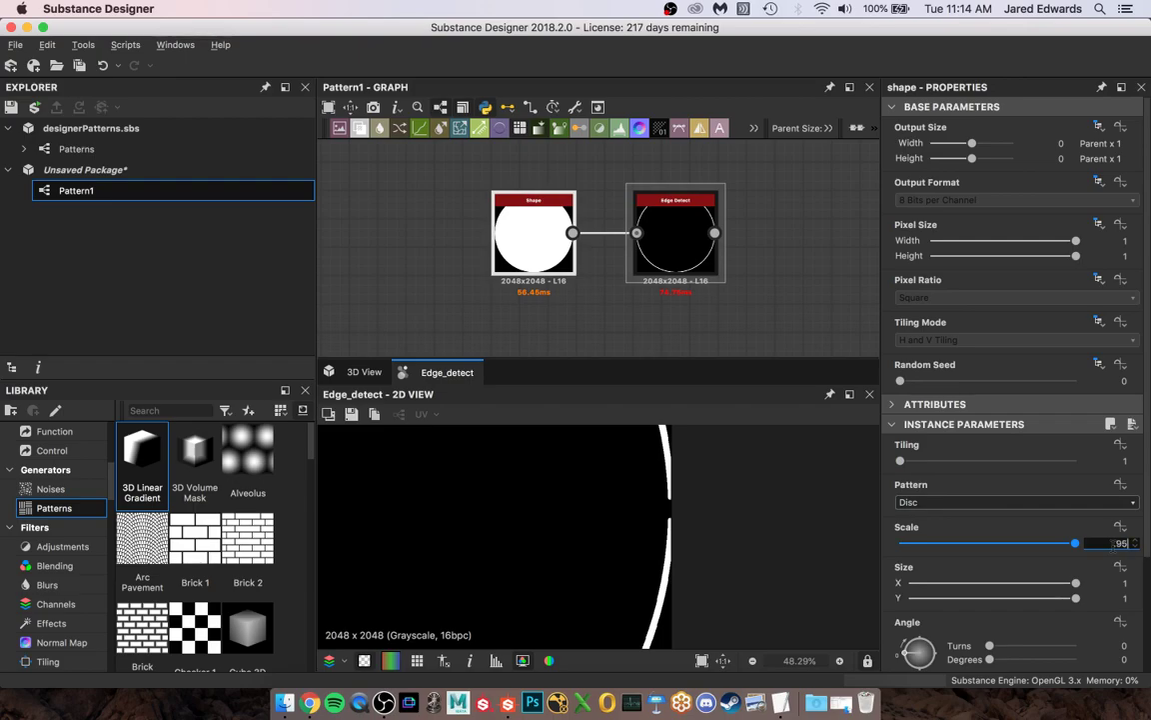
pyautogui.write('.95')
pyautogui.press('Return')
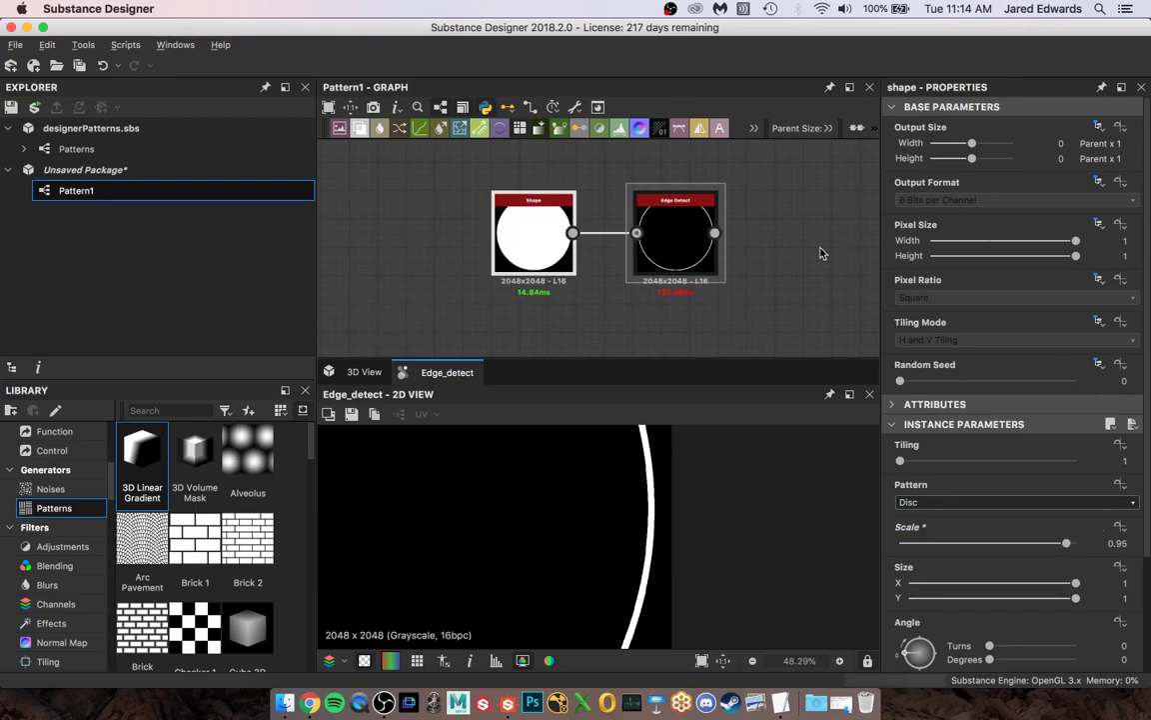
# Switch to Finder to compare the circle spacing in pattern1.png with the Edge Detect result, and return to Substance Designer
pyautogui.moveTo(756, 284); pyautogui.dragTo(670, 293, button='middle')
pyautogui.scroll(-3, 669, 296)
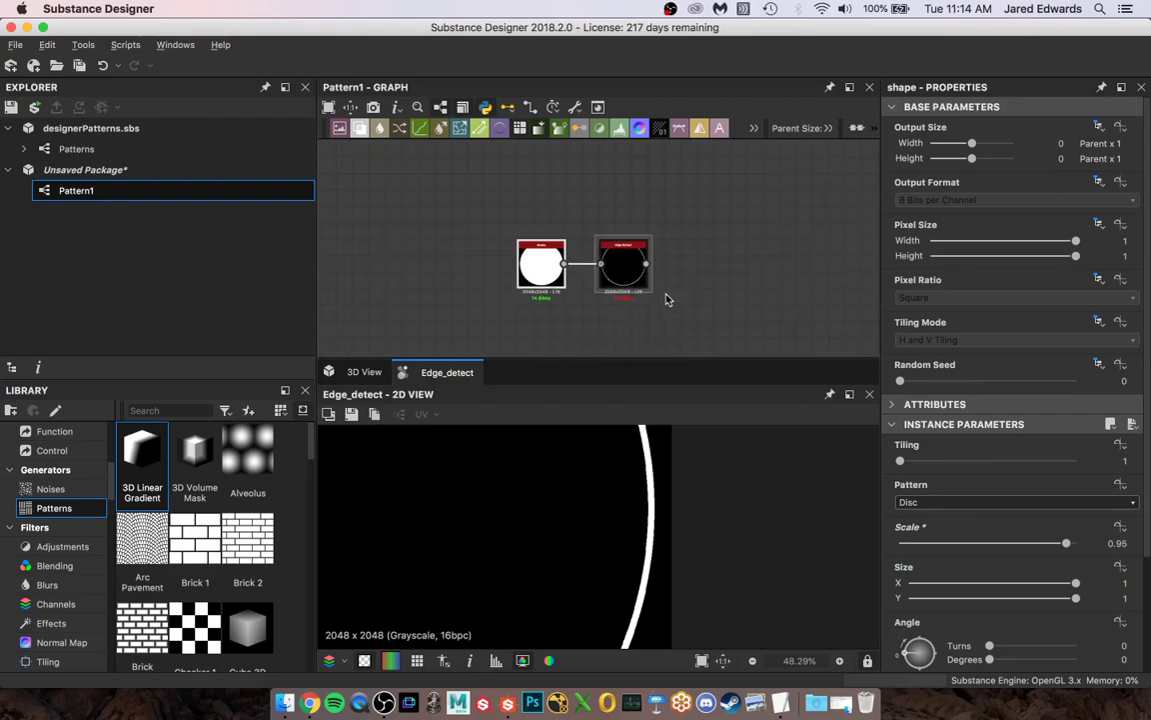
pyautogui.click(620, 259)
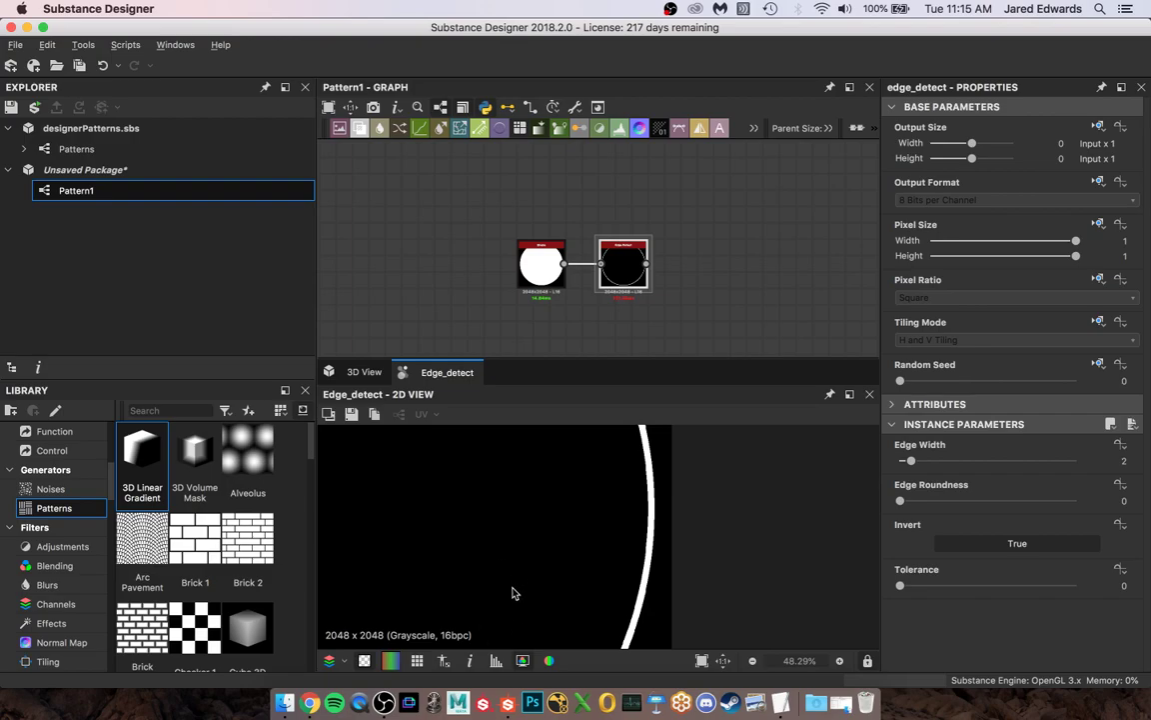
pyautogui.click(285, 702)
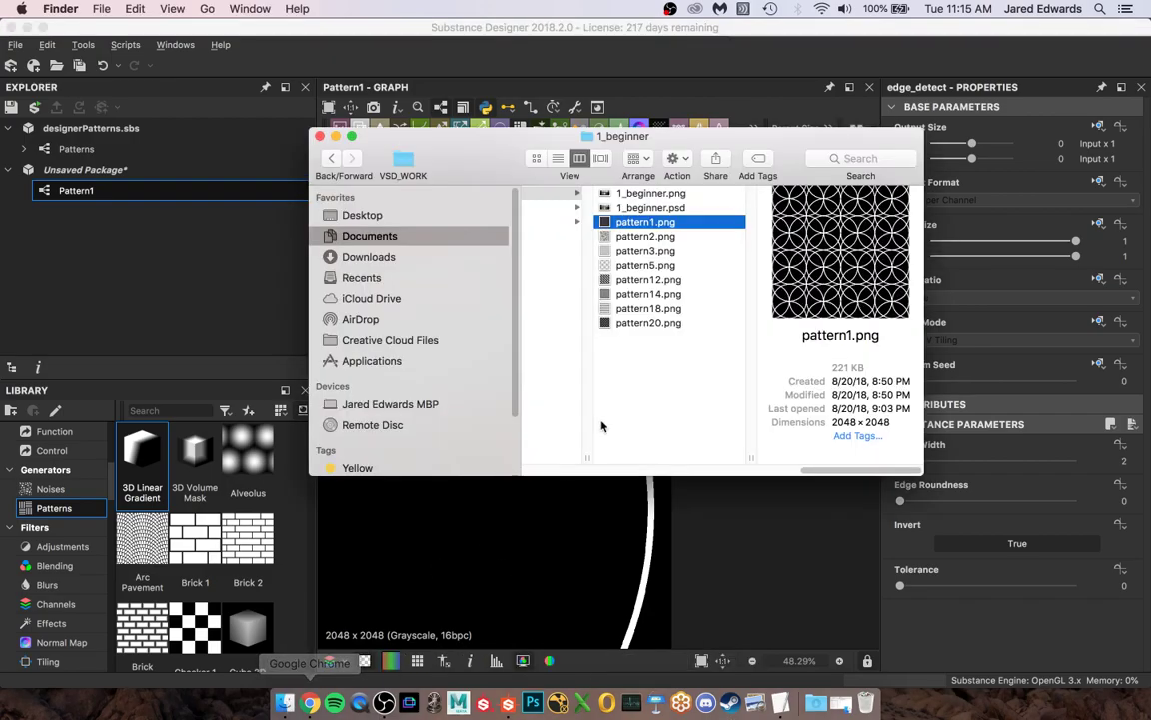
pyautogui.press('space')
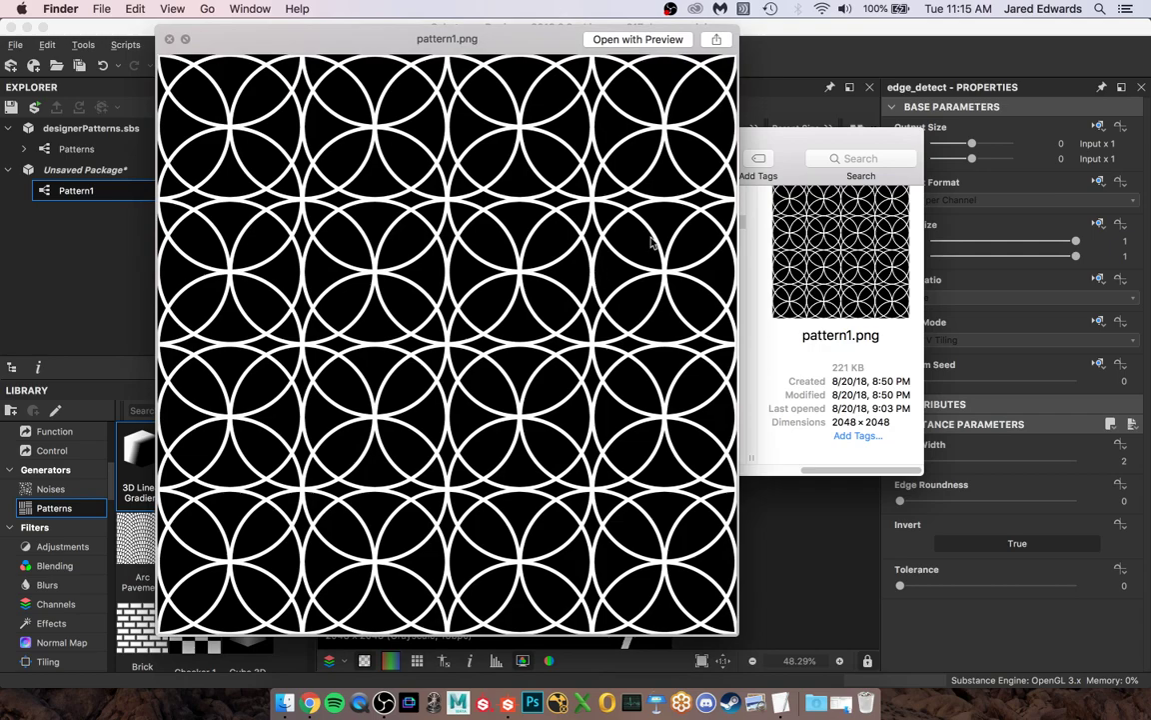
pyautogui.click(782, 32)
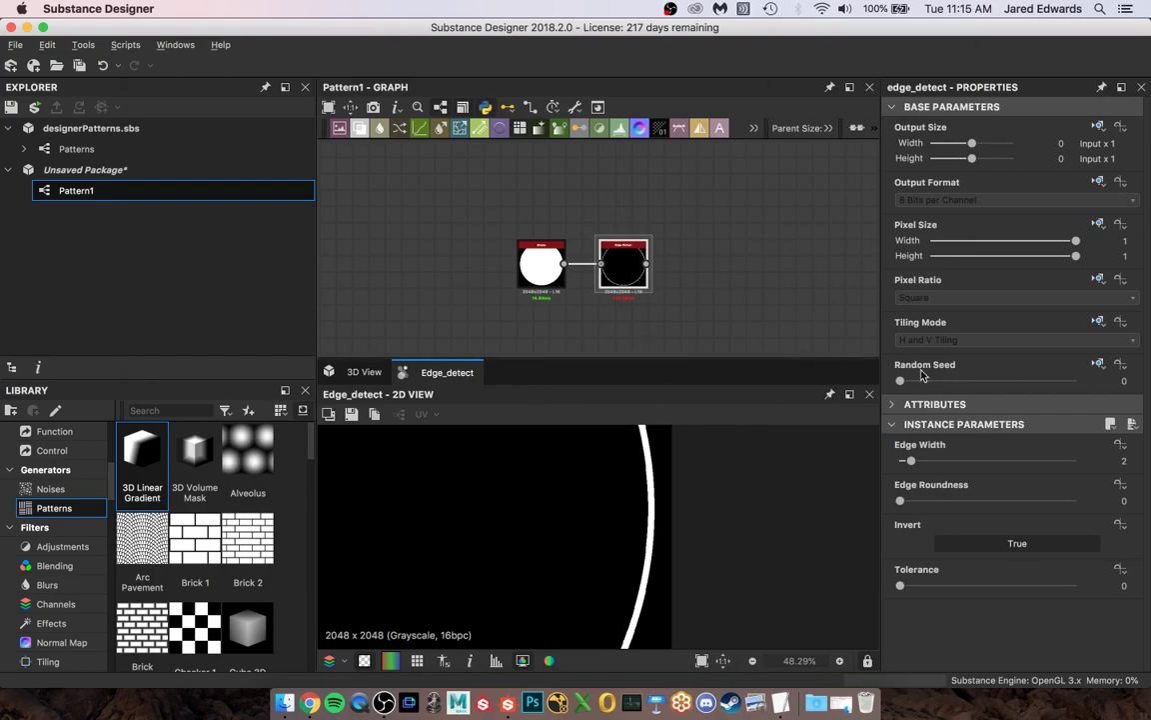
# Try a Scale of 0.98 on the disc Shape node and set it to 0.99
pyautogui.click(541, 264)
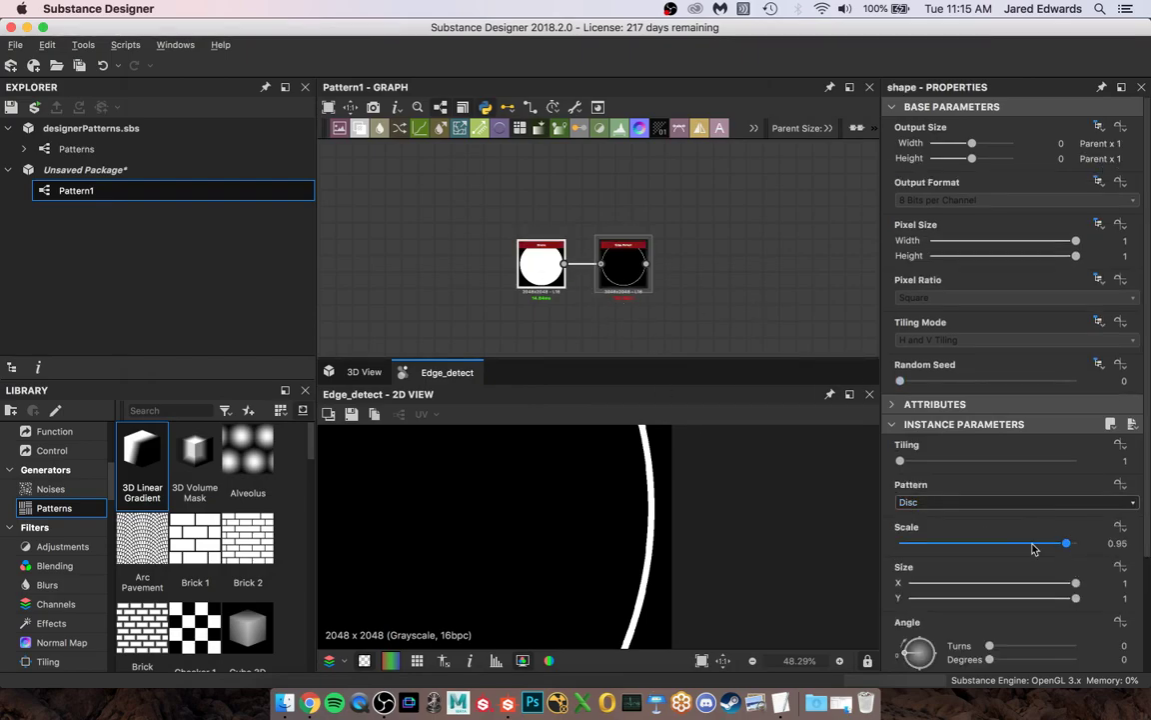
pyautogui.click(1109, 542)
pyautogui.write('0.98')
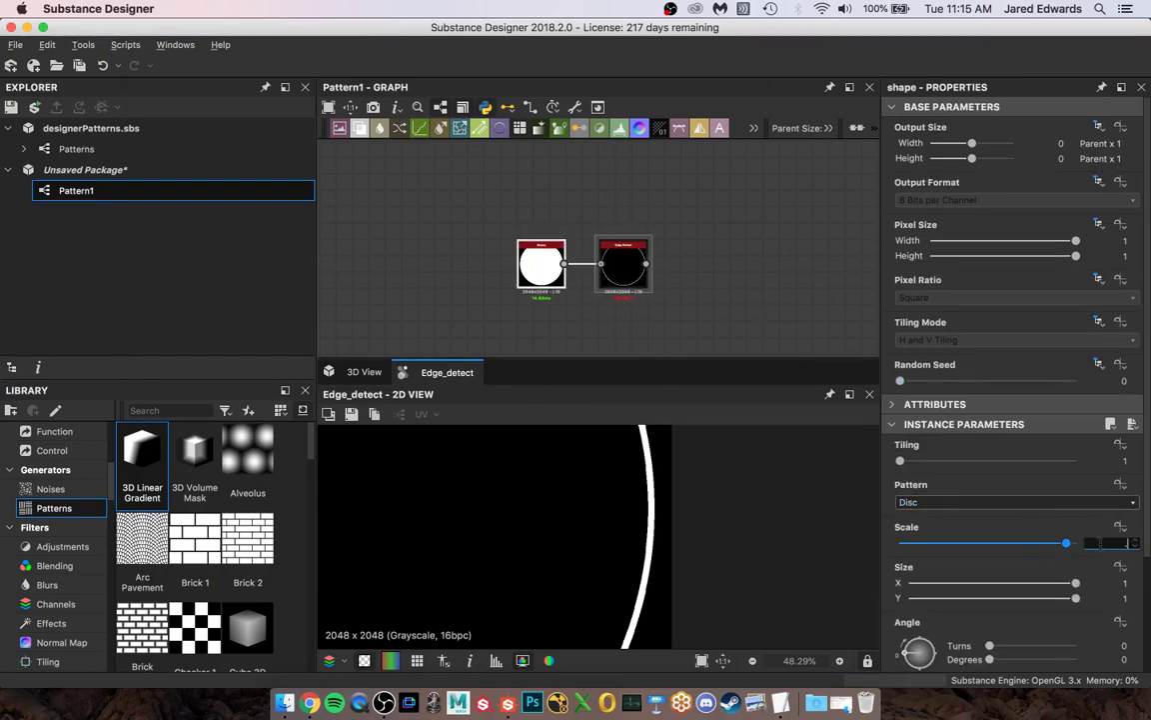
pyautogui.press('Return')
pyautogui.click(1108, 542)
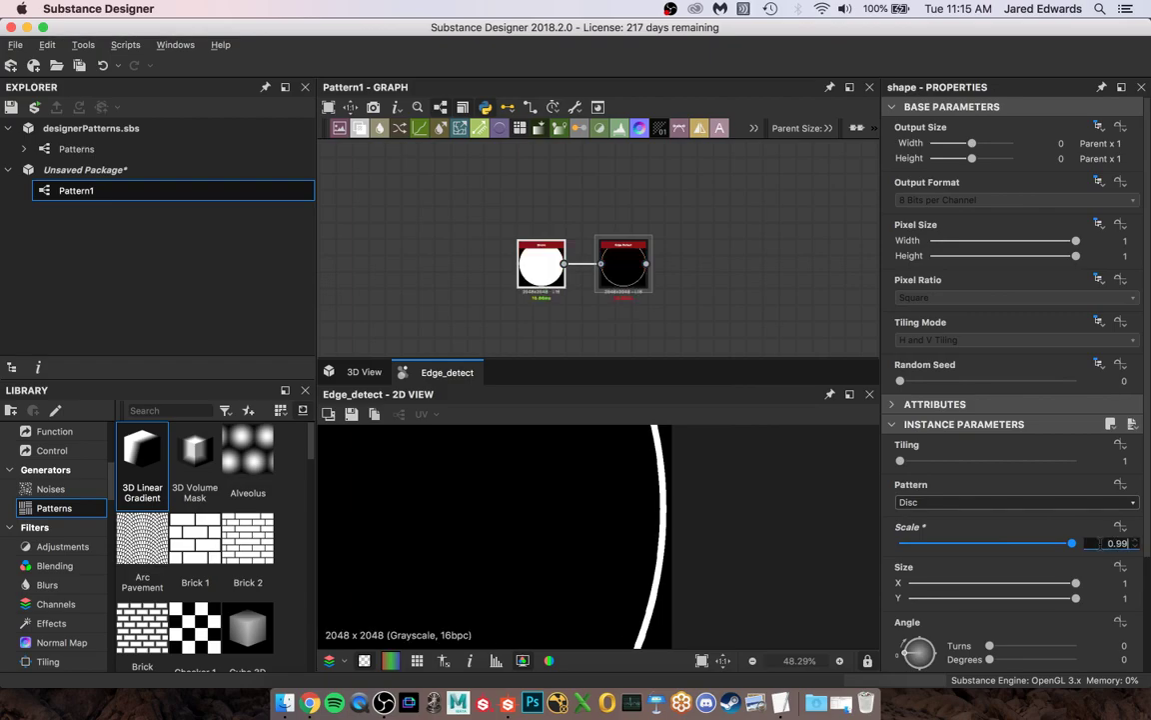
pyautogui.write('0.99')
pyautogui.press('Return')
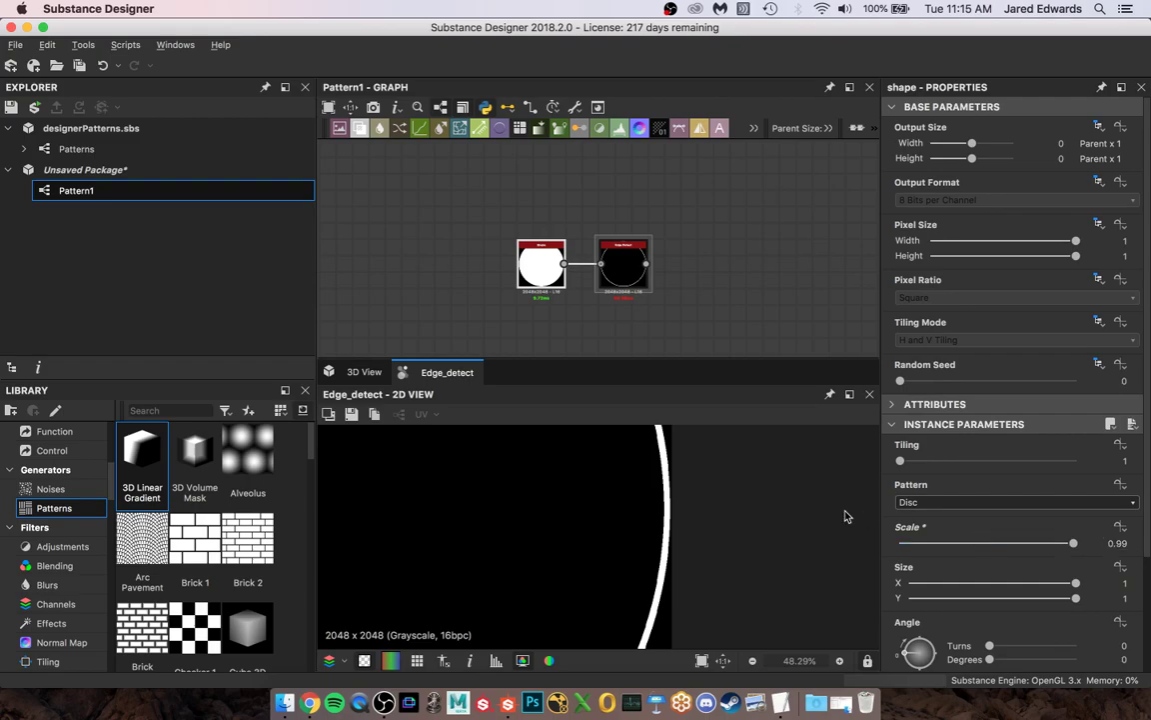
# Examine the circle outline's gap to the tile border in the 2D view, and select the Edge Detect node
pyautogui.scroll(5, 697, 526)
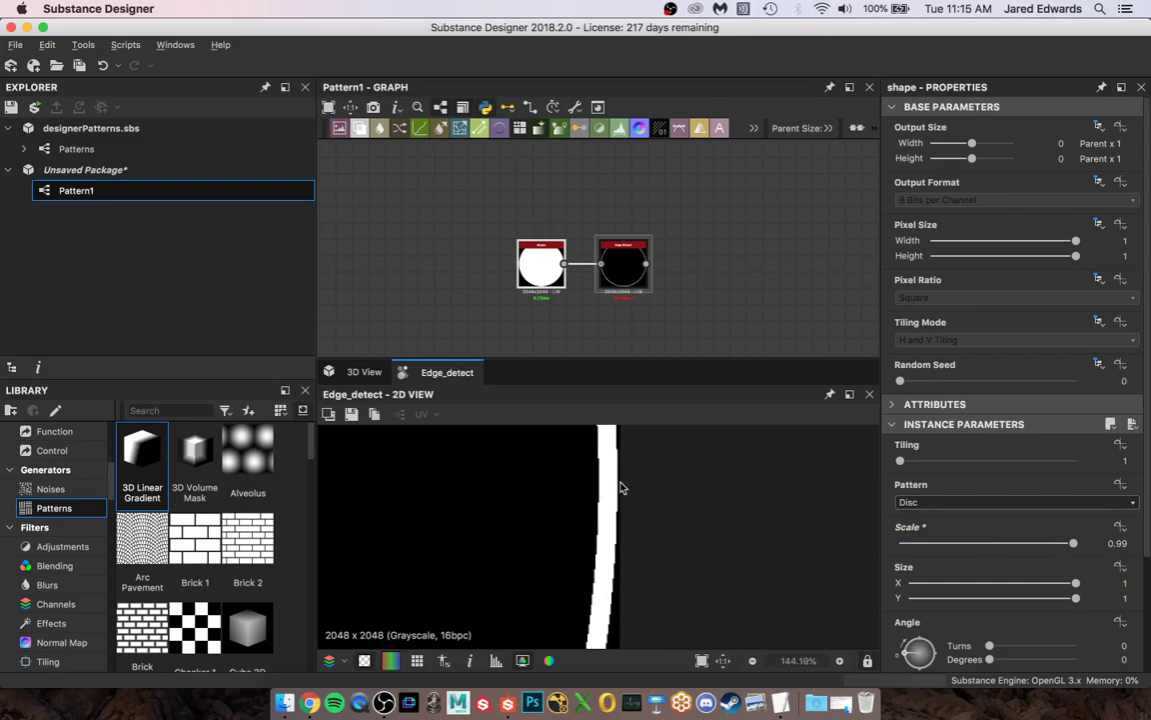
pyautogui.scroll(-2, 719, 319)
pyautogui.moveTo(727, 288); pyautogui.dragTo(626, 264, button='middle')
pyautogui.scroll(1, 653, 293)
pyautogui.scroll(2, 649, 262)
pyautogui.click(600, 238)
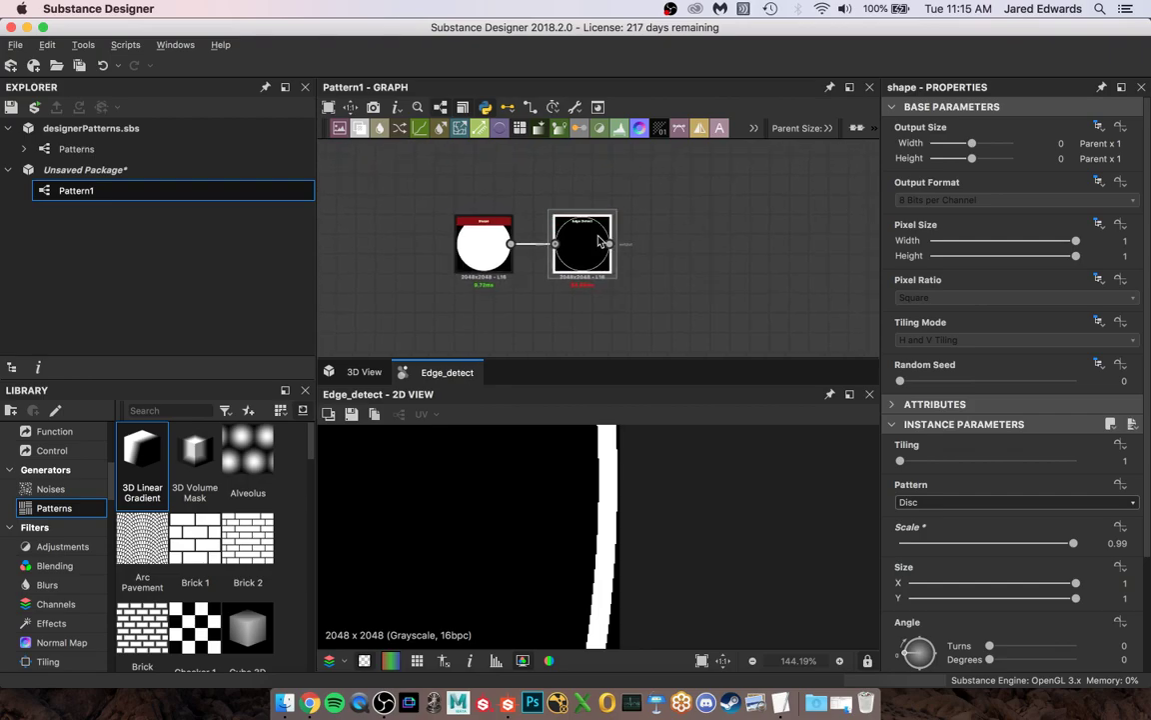
pyautogui.scroll(-1, 701, 192)
pyautogui.scroll(-5, 620, 465)
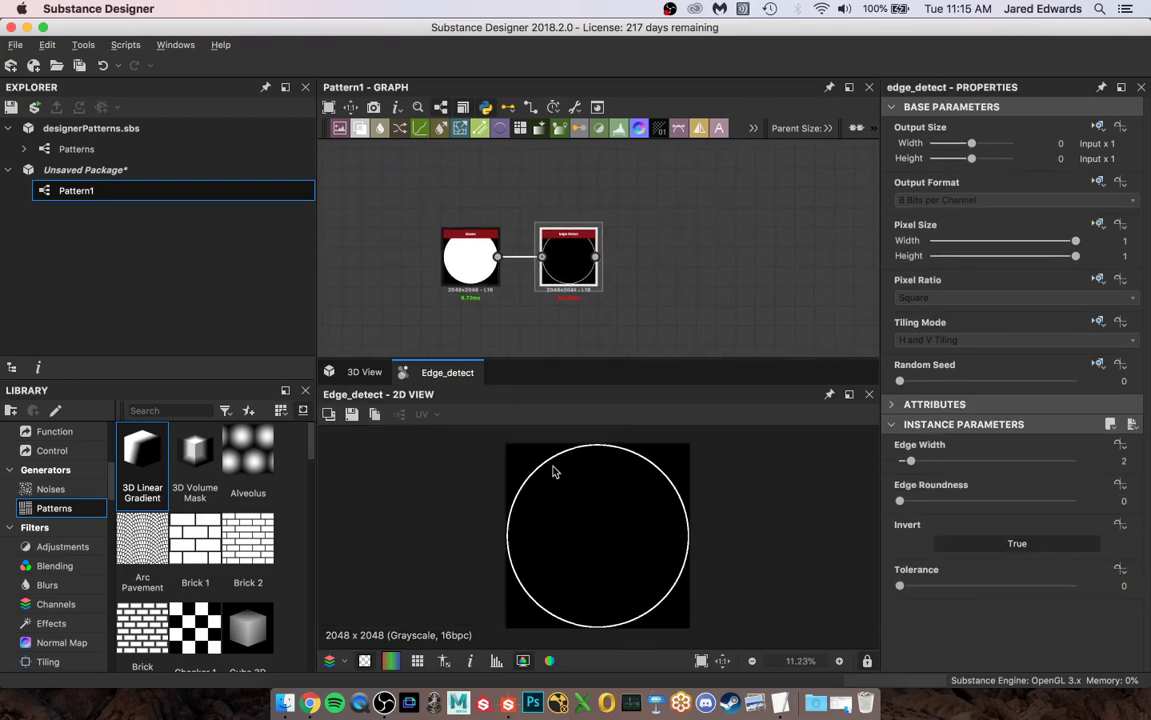
# Switch to Finder to review how the circles overlap in pattern1.png, and return to the Pattern1 graph
pyautogui.click(312, 709)
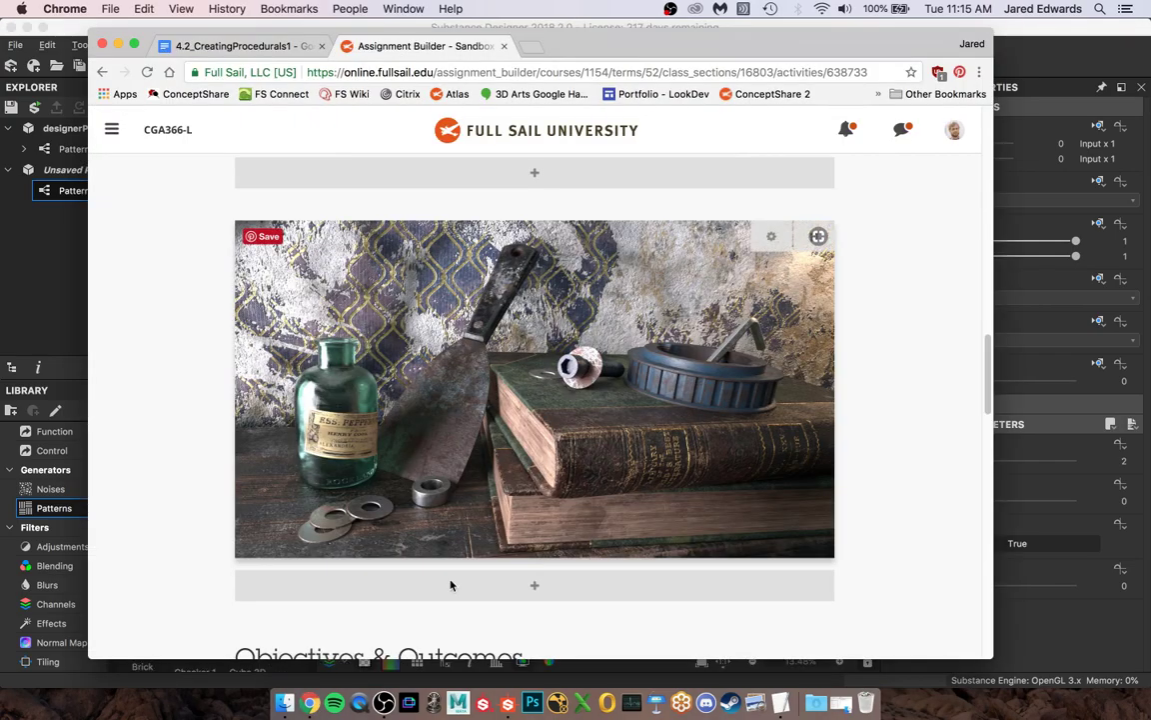
pyautogui.click(509, 706)
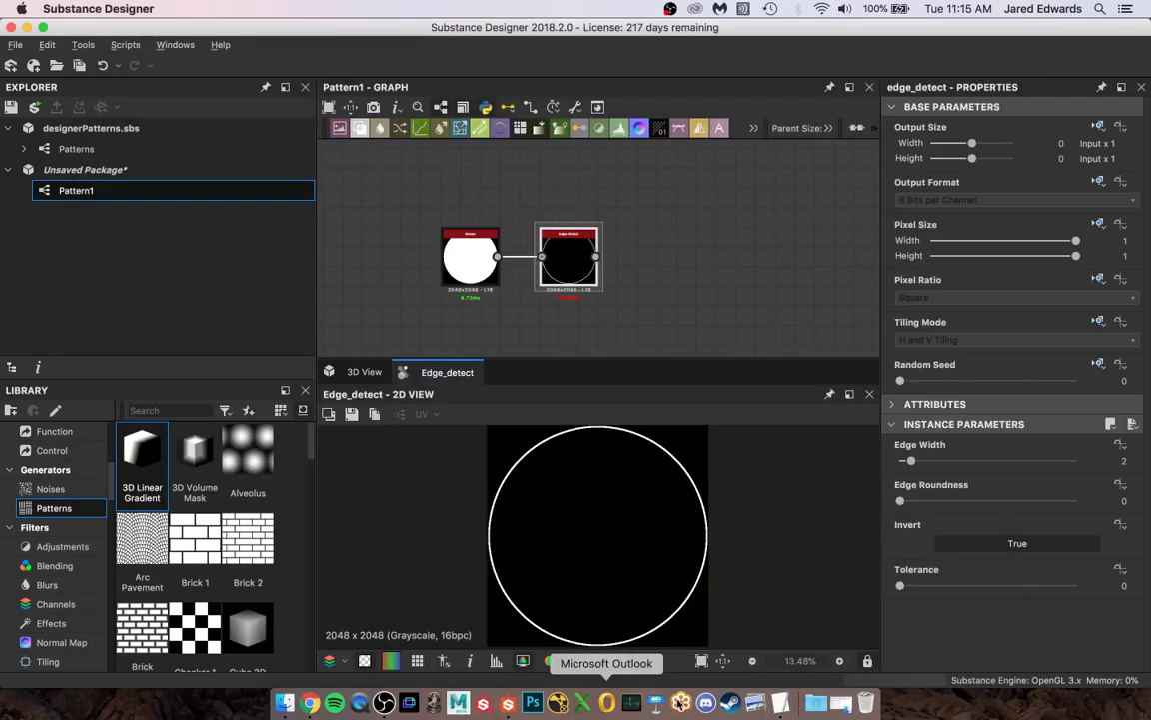
pyautogui.click(283, 703)
pyautogui.press('space')
pyautogui.press('space')
pyautogui.press('space')
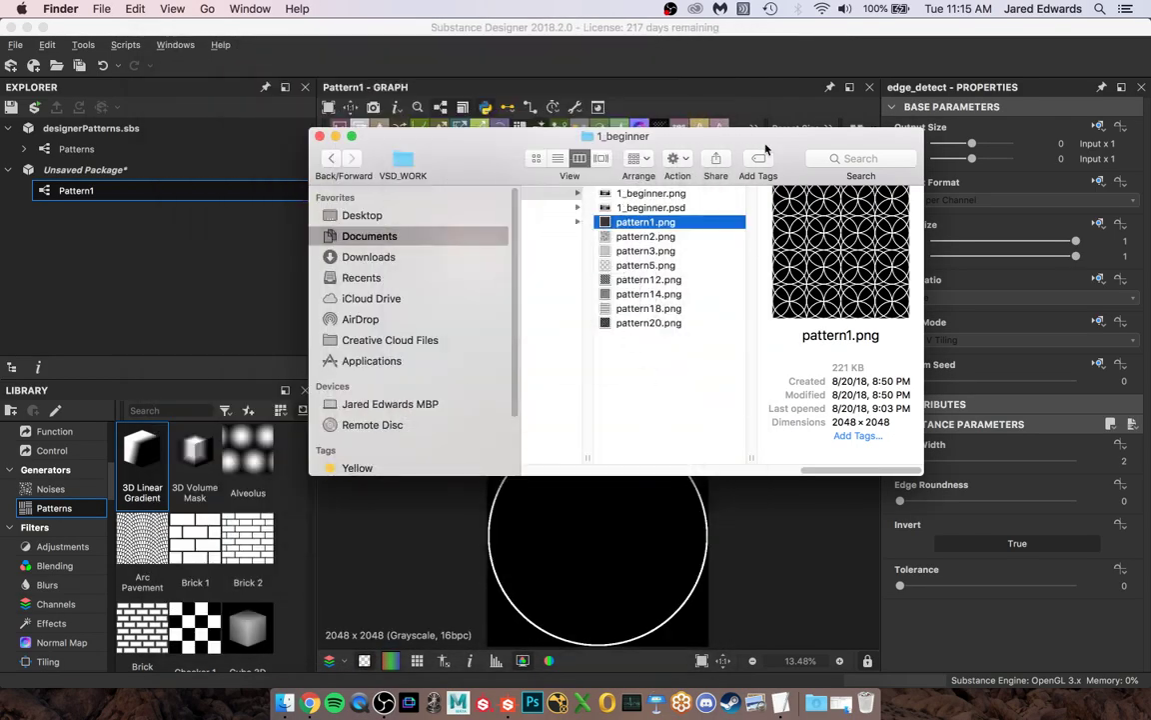
pyautogui.click(774, 60)
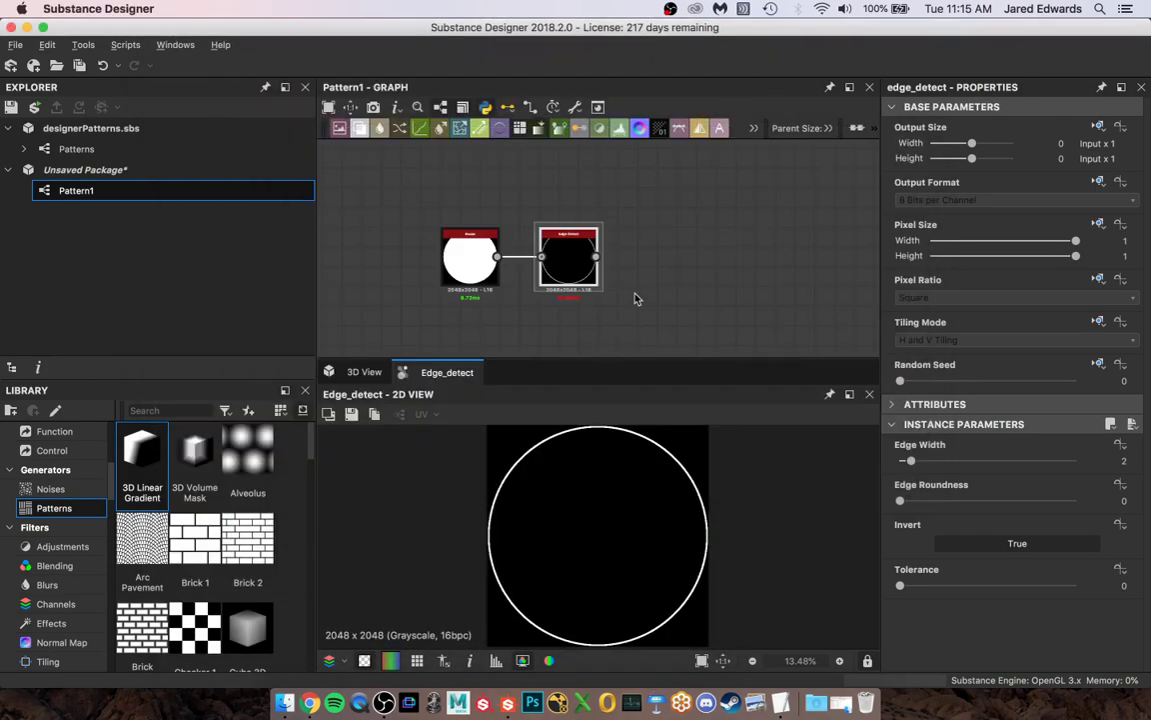
# Set the Edge Detect node's Edge Width to 5 and check the outline thickness in the 2D view
pyautogui.click(1100, 461)
pyautogui.write('5')
pyautogui.press('Return')
pyautogui.scroll(3, 644, 607)
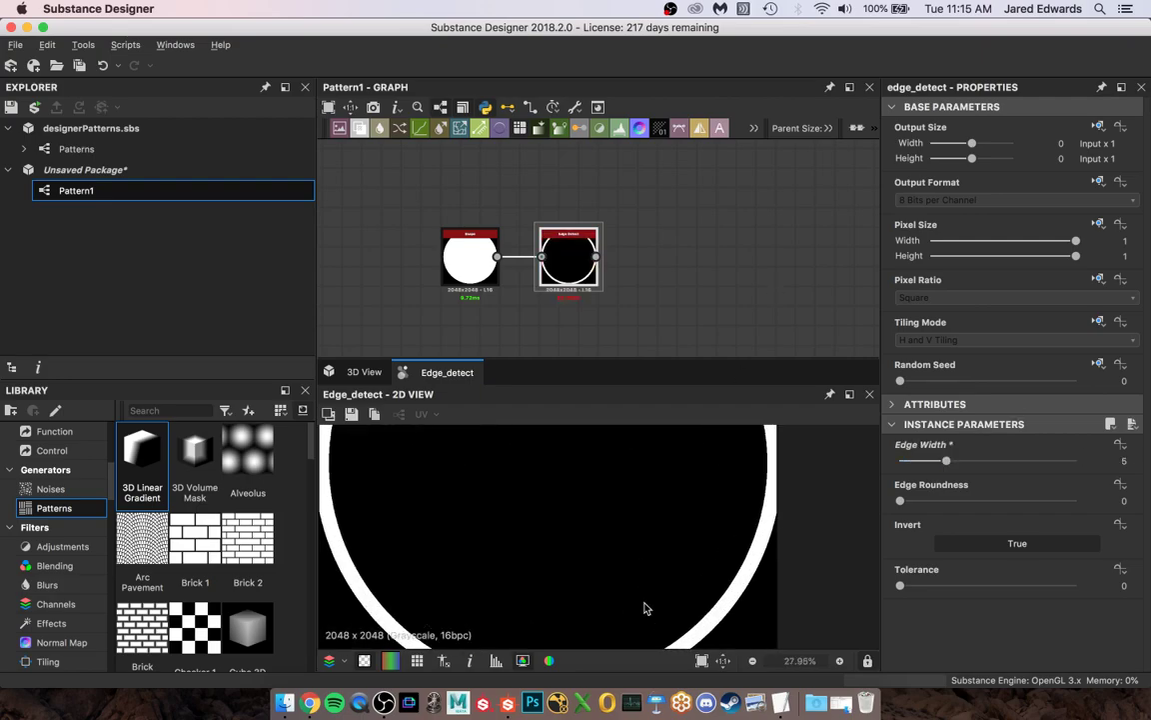
pyautogui.scroll(-2, 734, 514)
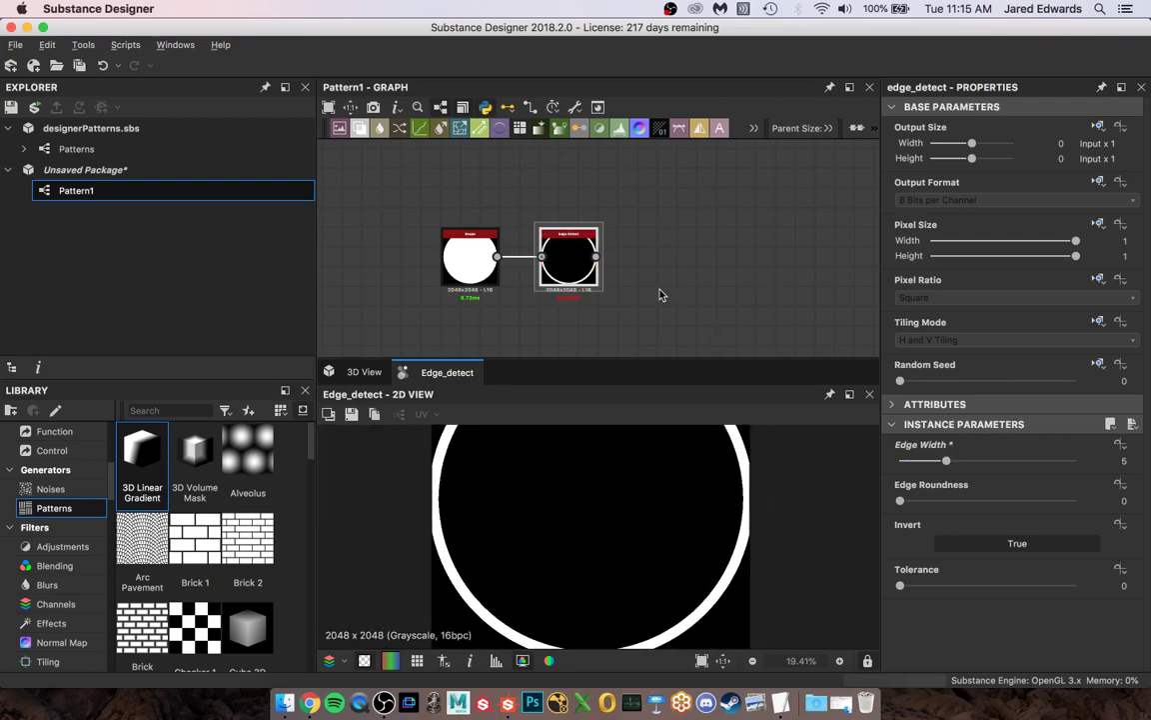
# Lower the Scale of the disc Shape node to 0.96
pyautogui.click(465, 262)
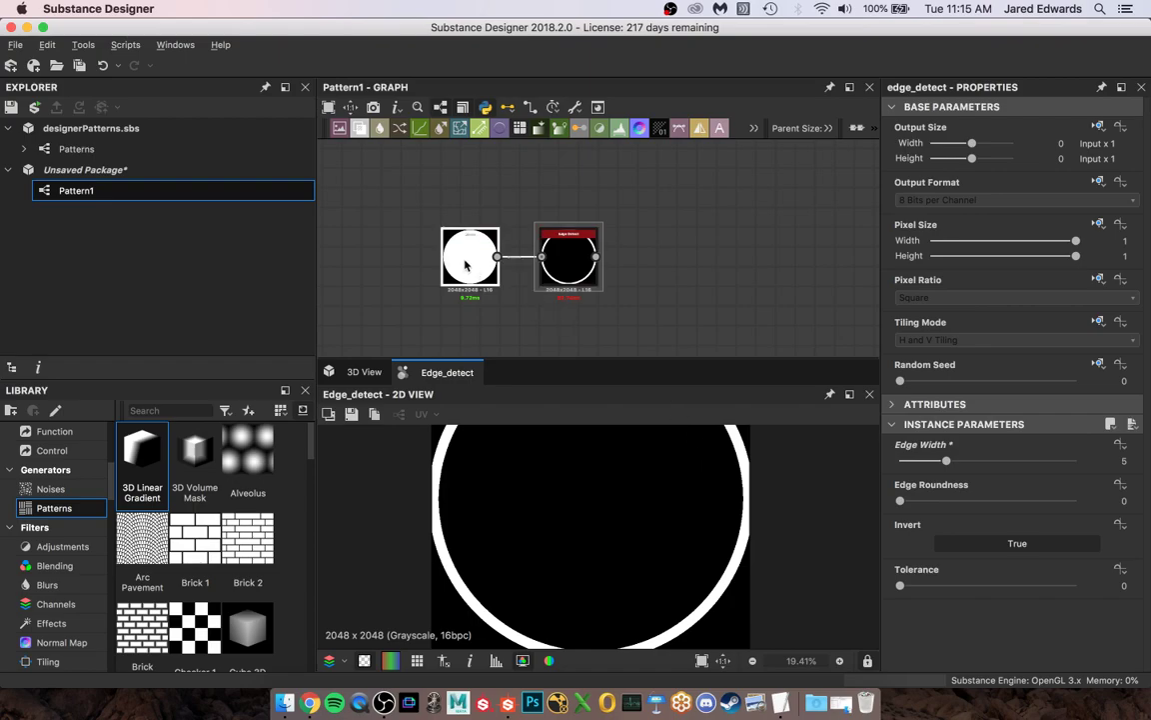
pyautogui.click(1121, 526)
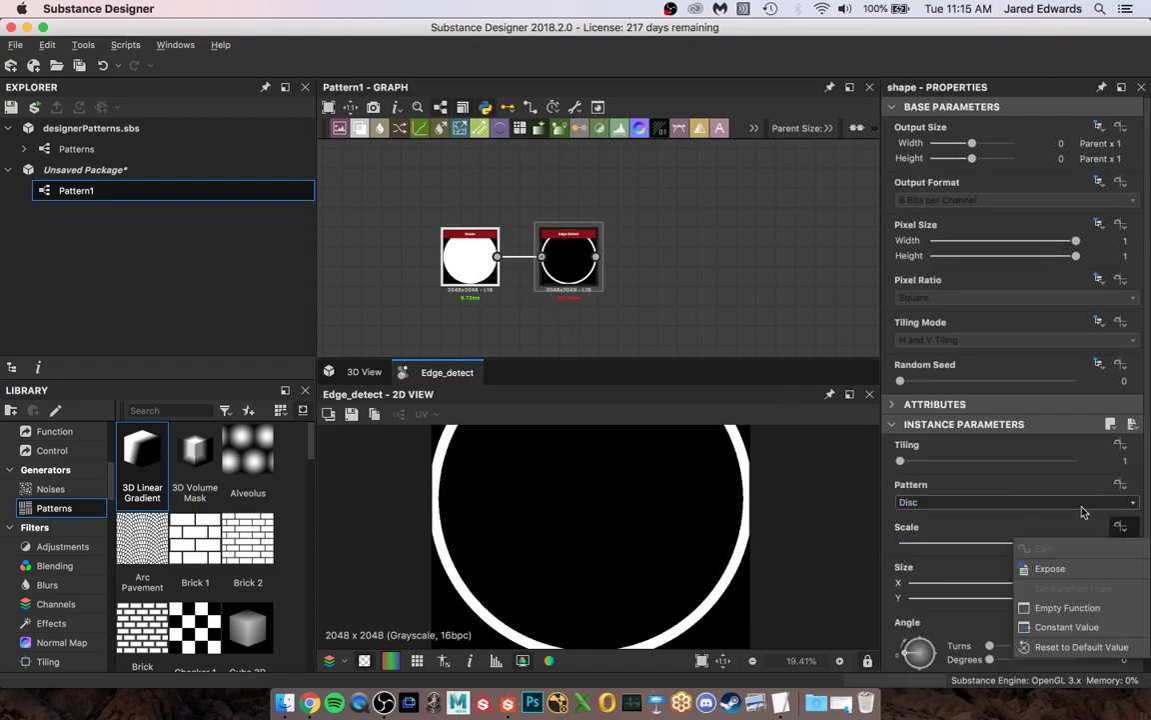
pyautogui.click(1082, 509)
pyautogui.click(1121, 545)
pyautogui.scroll(-1, 1120, 545)
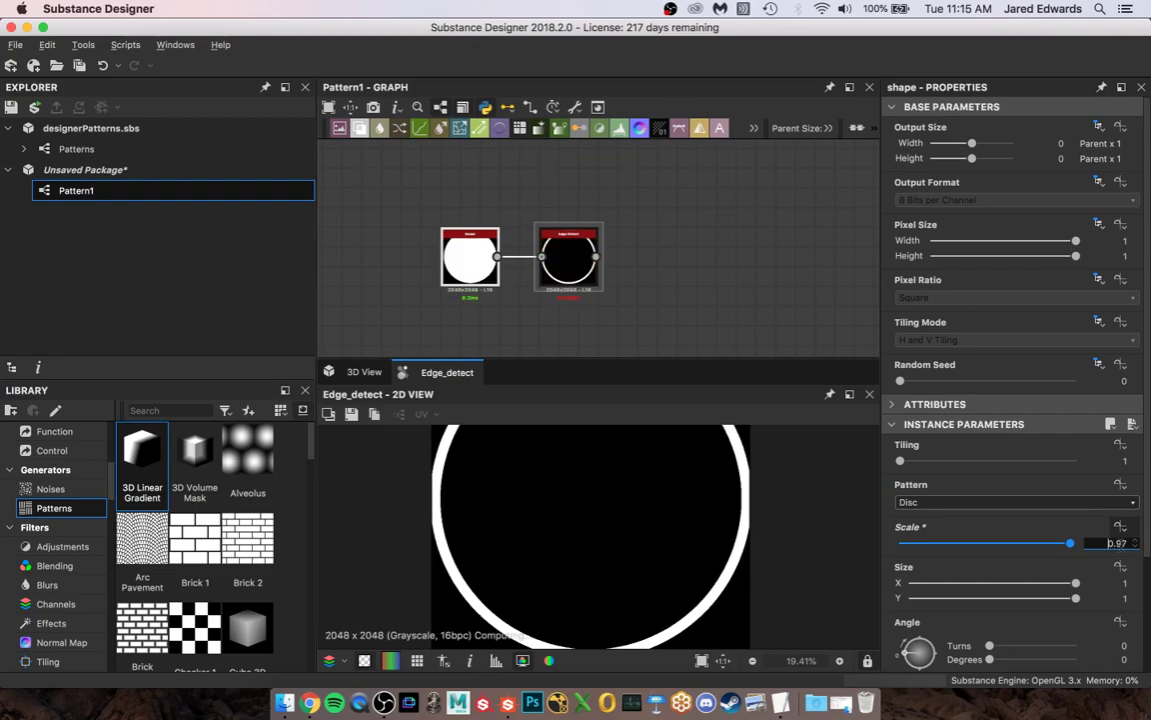
pyautogui.scroll(-1, 1109, 543)
pyautogui.scroll(-1, 1109, 543)
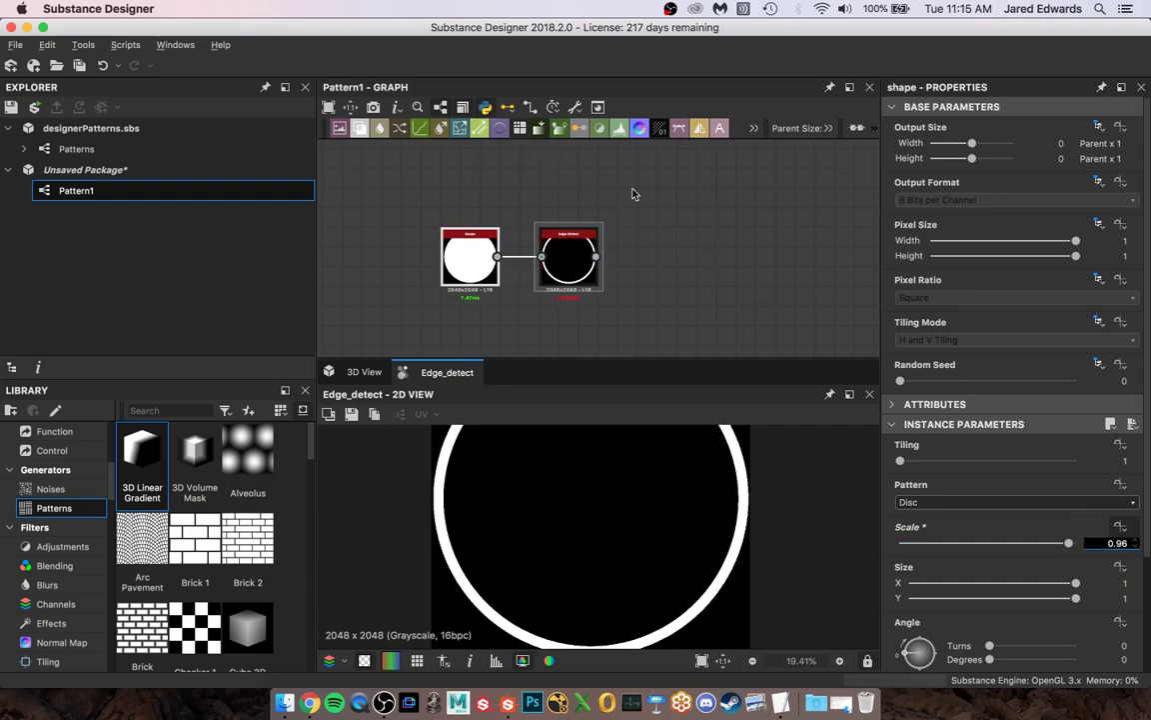
# Add a Tile Generator node after Edge Detect and connect the Edge Detect output to its first input
pyautogui.moveTo(703, 286); pyautogui.dragTo(616, 324, button='middle')
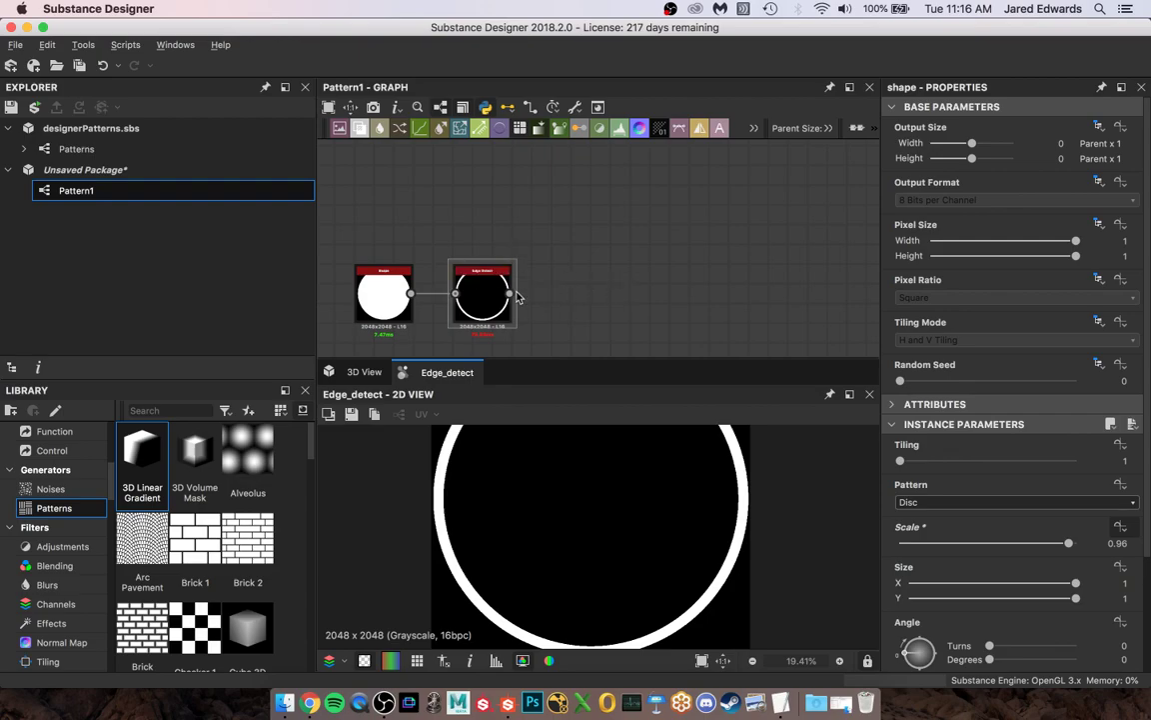
pyautogui.press('space')
pyautogui.write('tile')
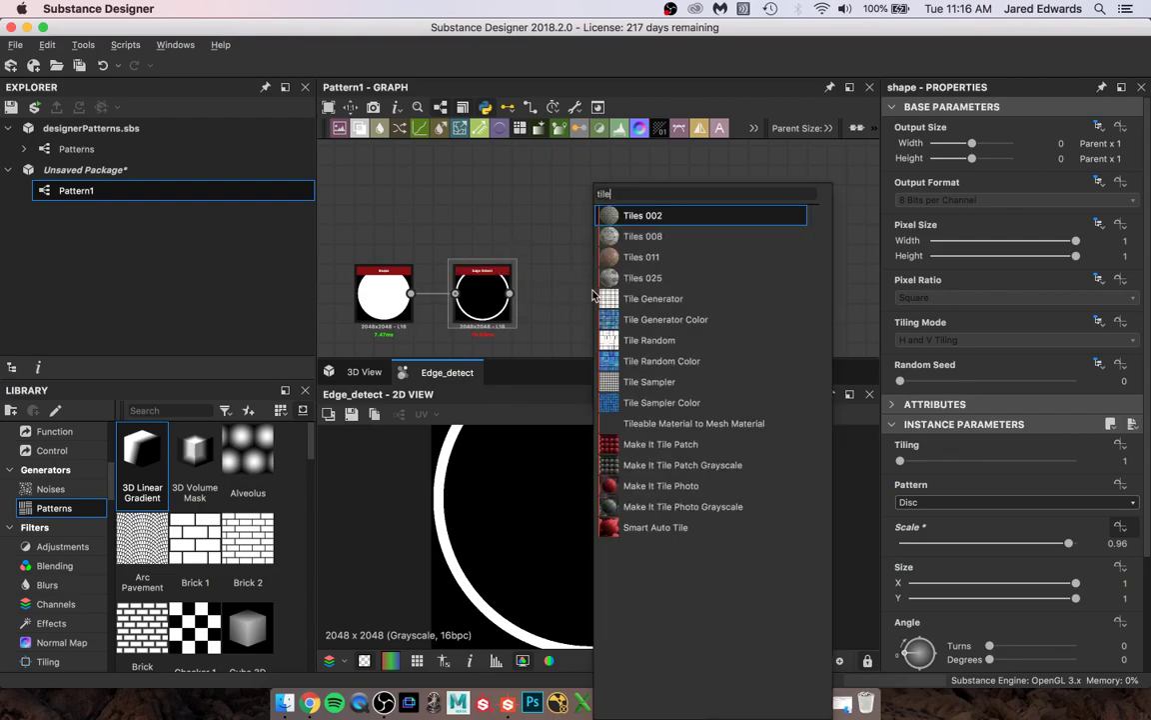
pyautogui.press('Return')
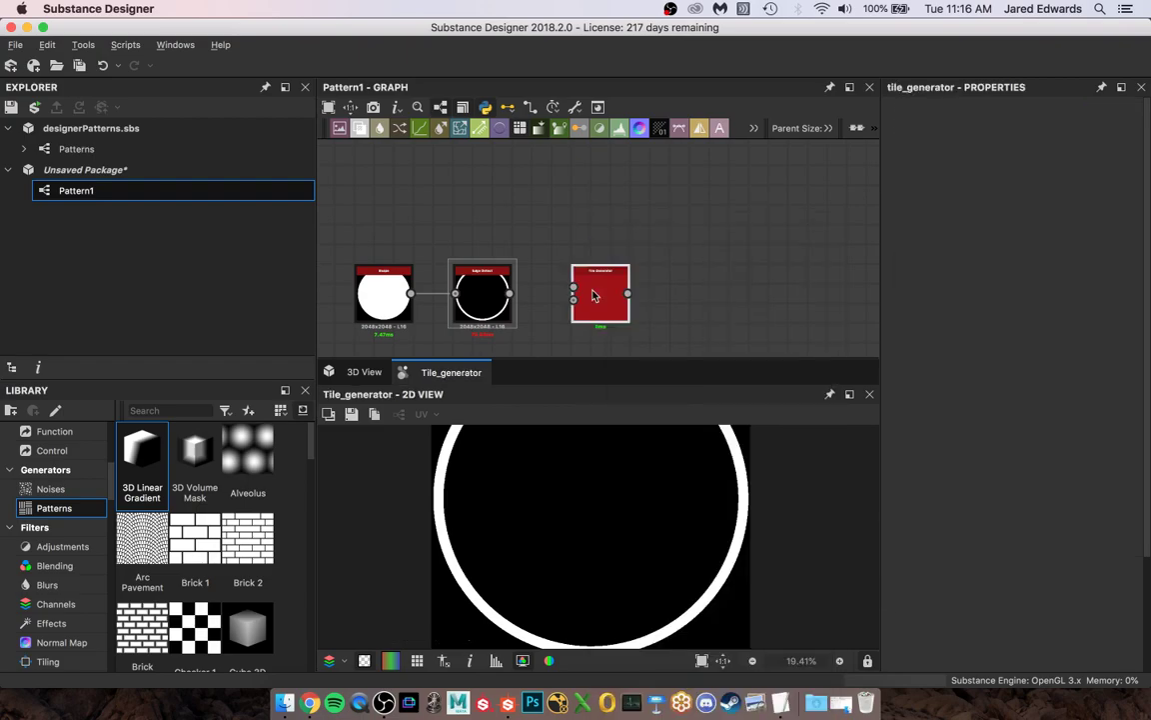
pyautogui.scroll(3, 540, 300)
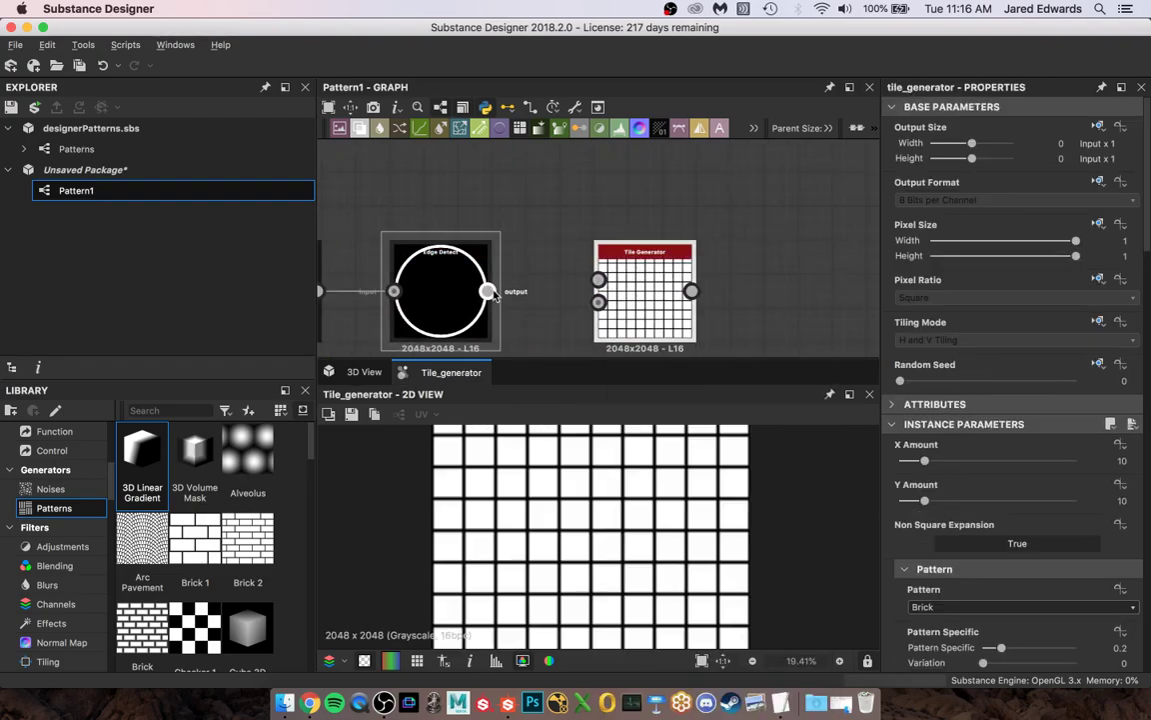
pyautogui.moveTo(487, 291); pyautogui.dragTo(598, 280)
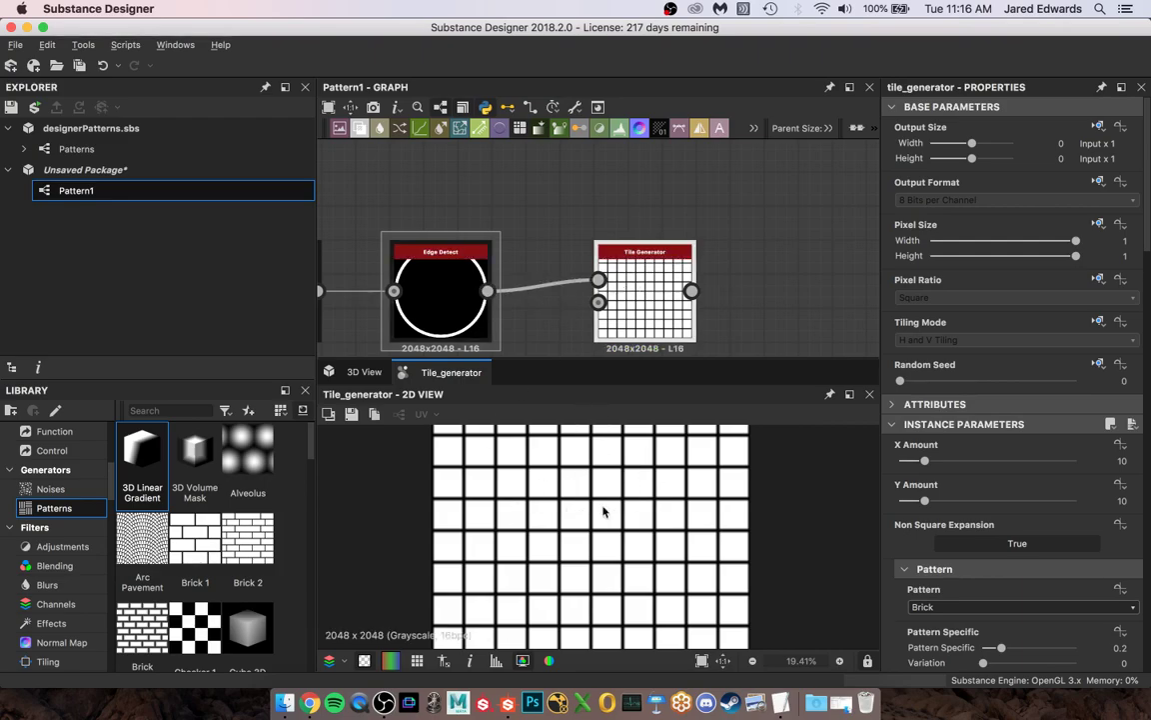
# Set the Tile Generator's Pattern to Image Input so it tiles the circle outline
pyautogui.scroll(-3, 960, 530)
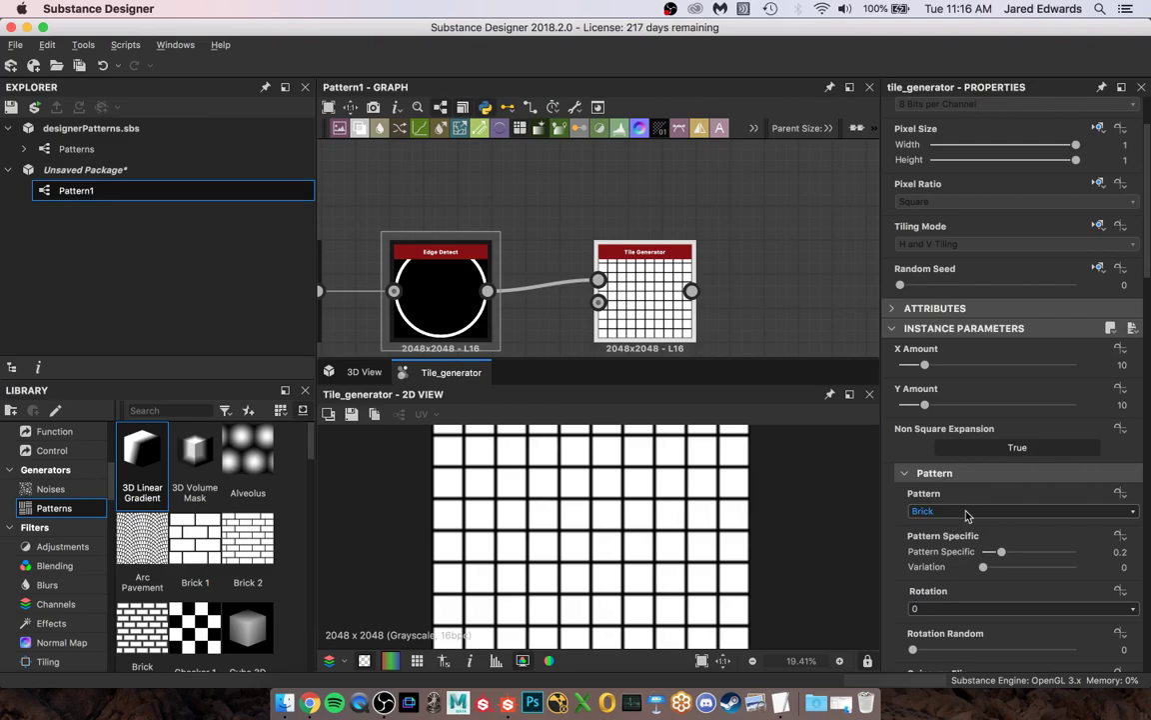
pyautogui.click(965, 513)
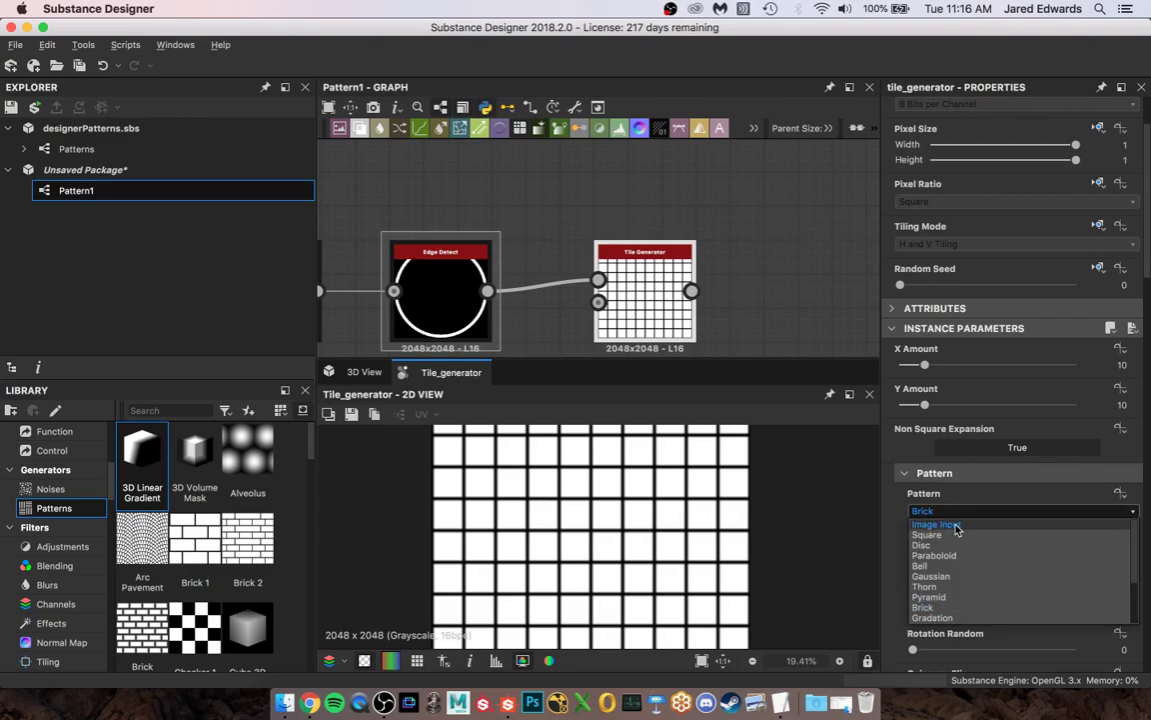
pyautogui.click(939, 525)
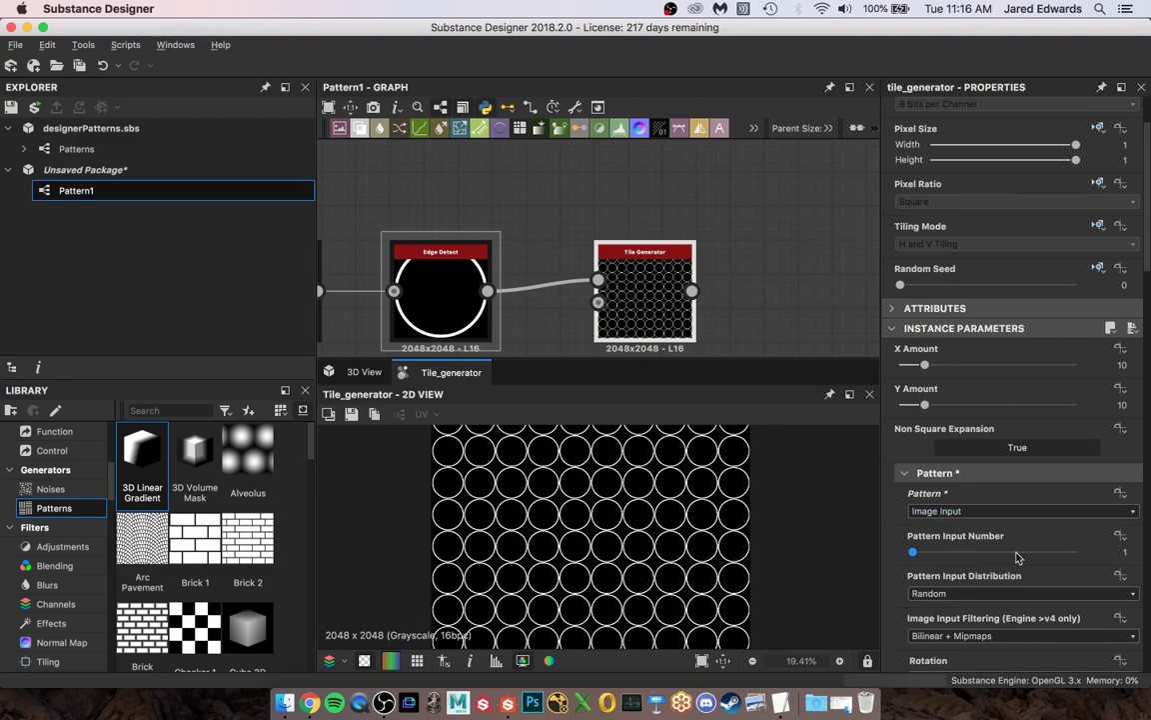
# Check the repeat count of pattern1.png in Finder and set the Tile Generator's X Amount and Y Amount to 4
pyautogui.click(1121, 365)
pyautogui.click(1126, 404)
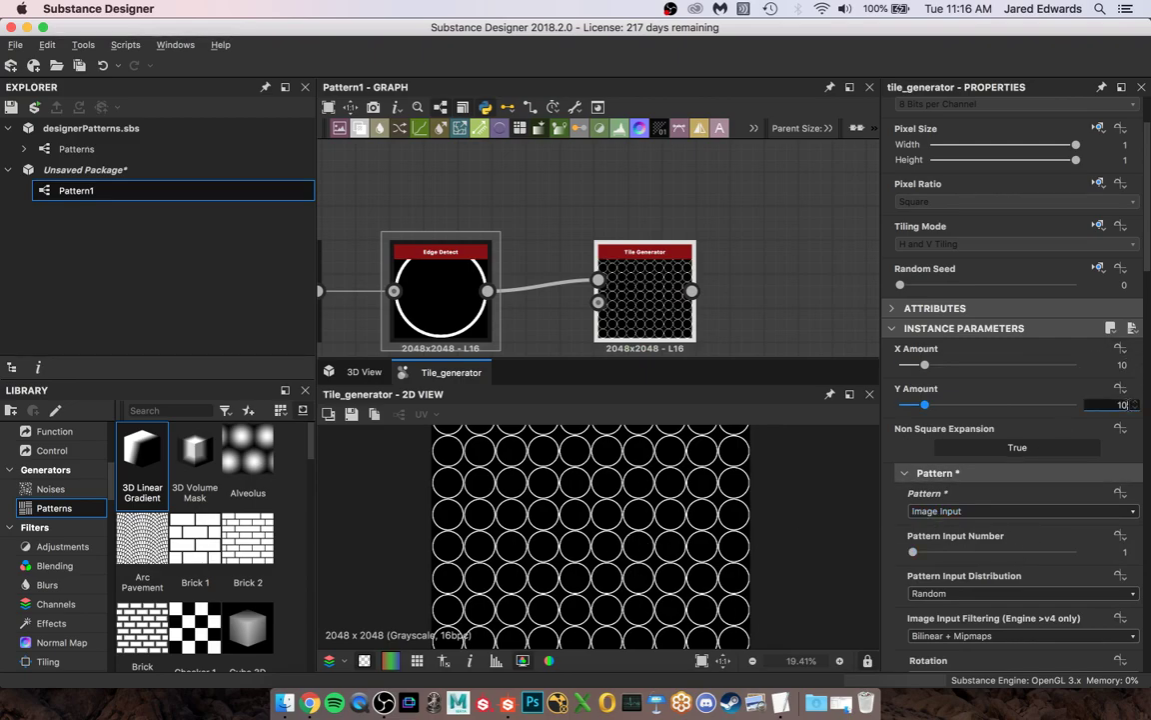
pyautogui.click(284, 703)
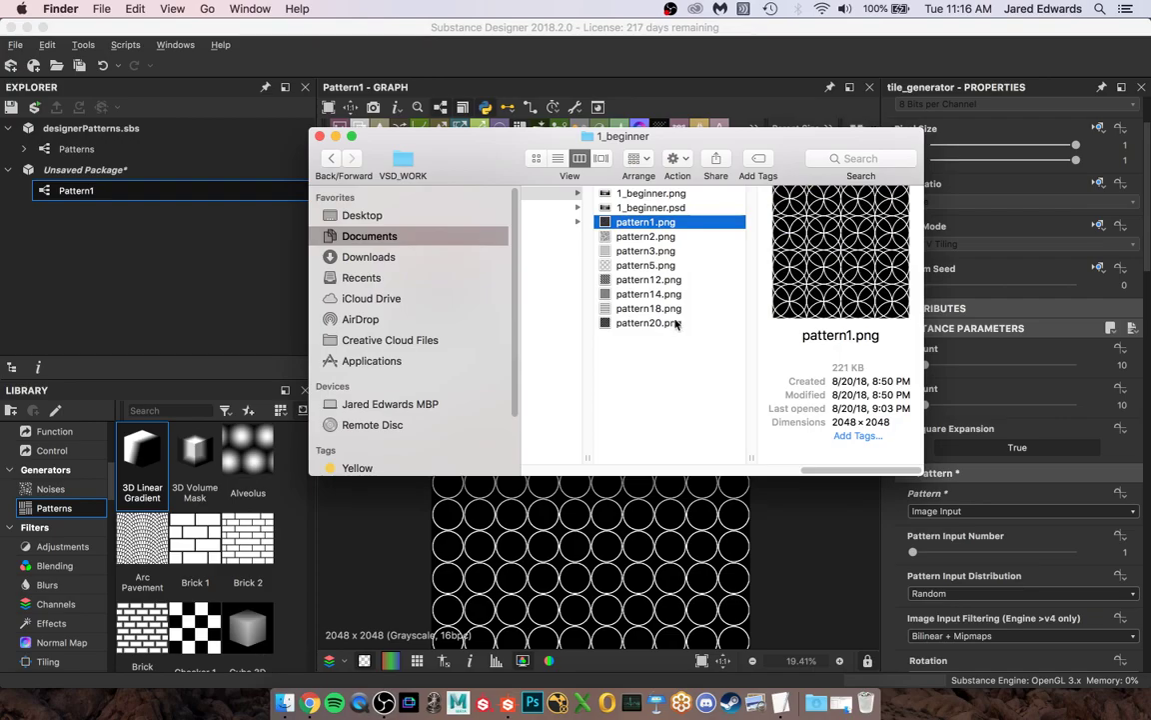
pyautogui.press('space')
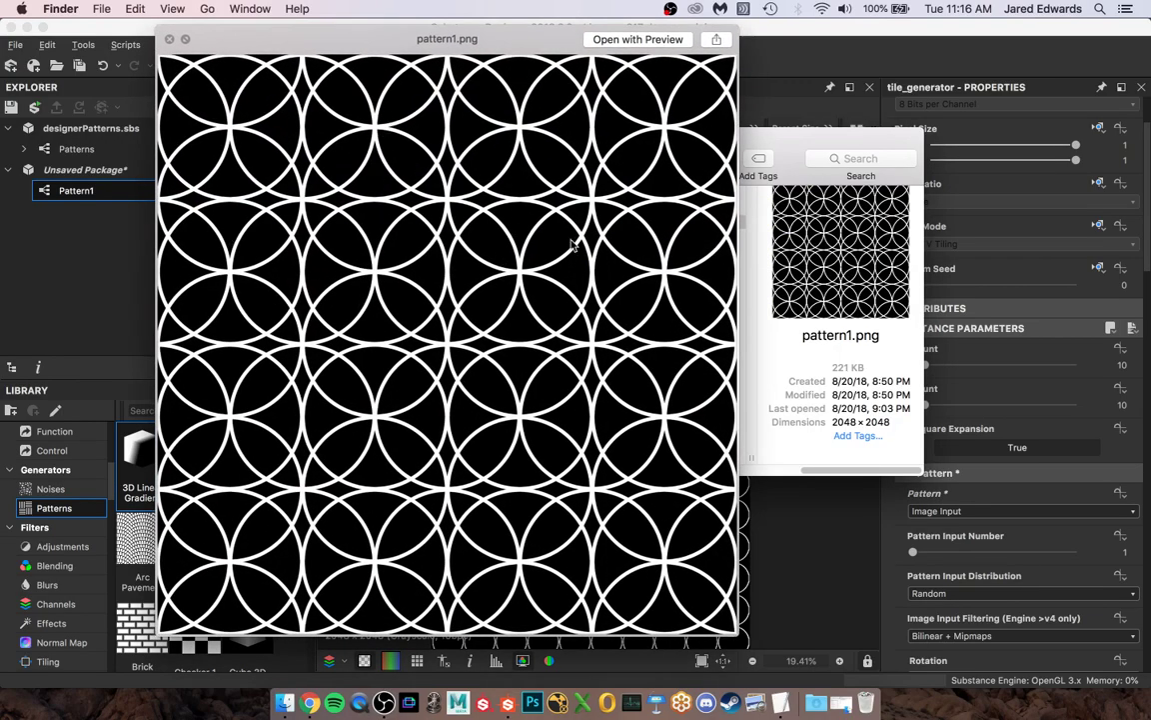
pyautogui.press('space')
pyautogui.click(667, 30)
pyautogui.click(1121, 366)
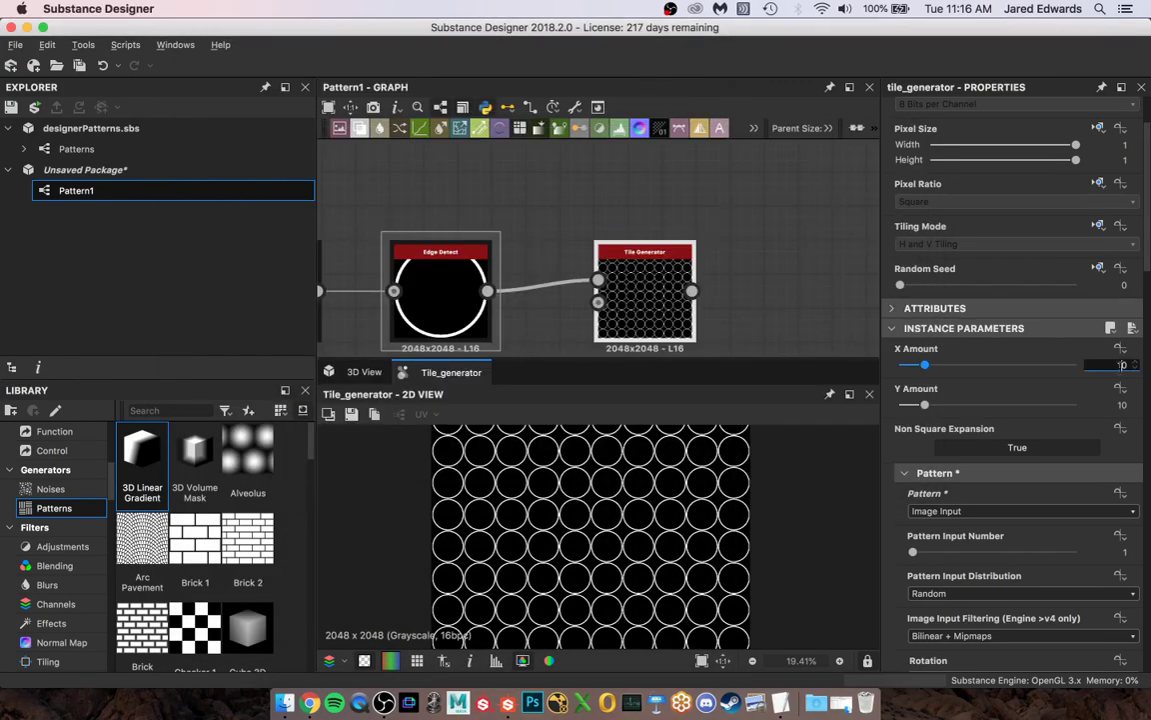
pyautogui.press('Tab')
pyautogui.write('4')
pyautogui.press('Return')
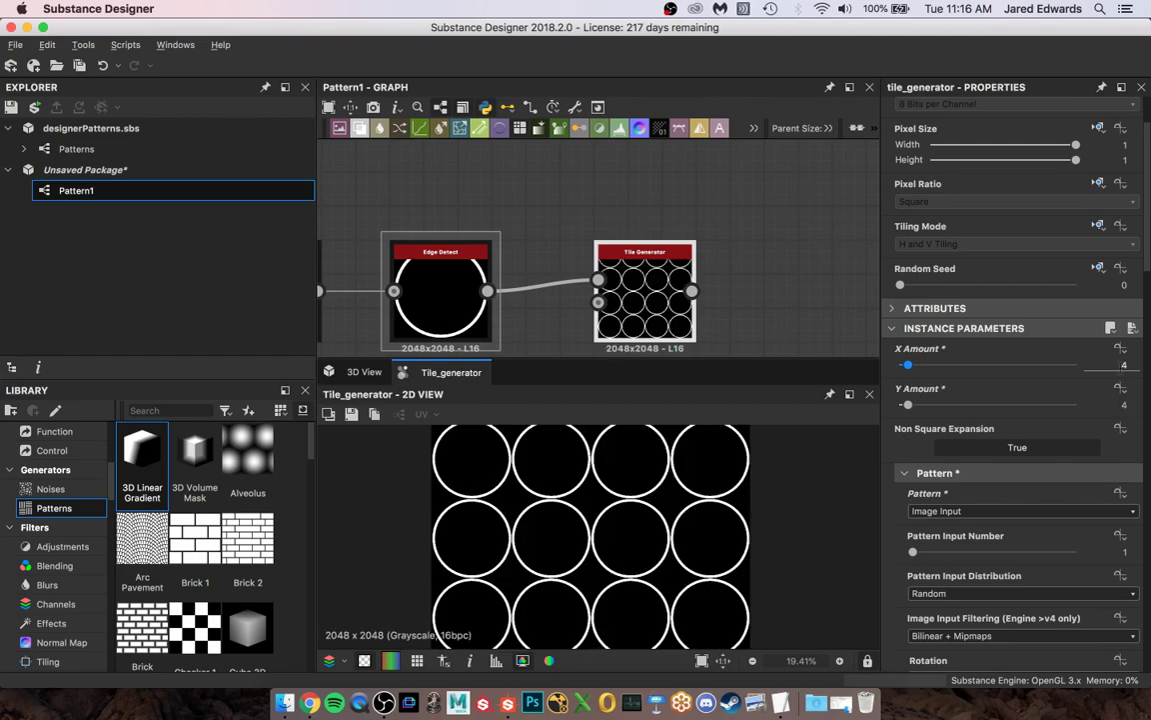
# Inspect the gaps between the tiled circles and set the disc Shape node's Scale to 0.97
pyautogui.press('f')
pyautogui.scroll(3, 643, 536)
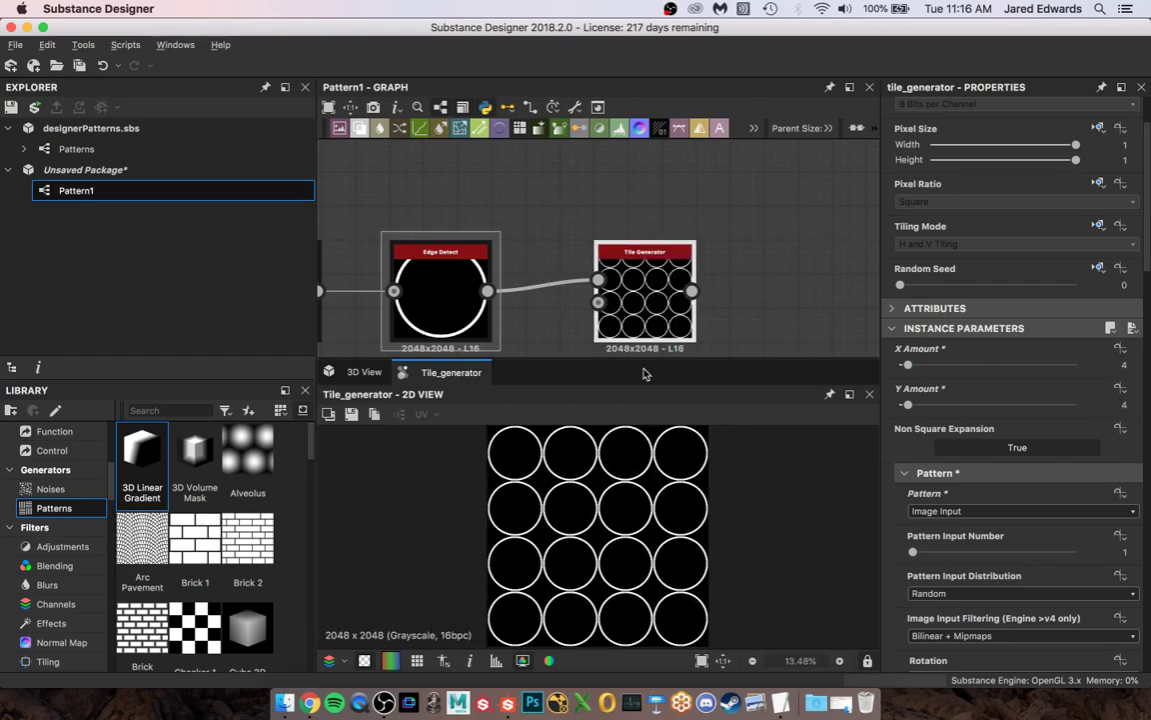
pyautogui.scroll(3, 488, 522)
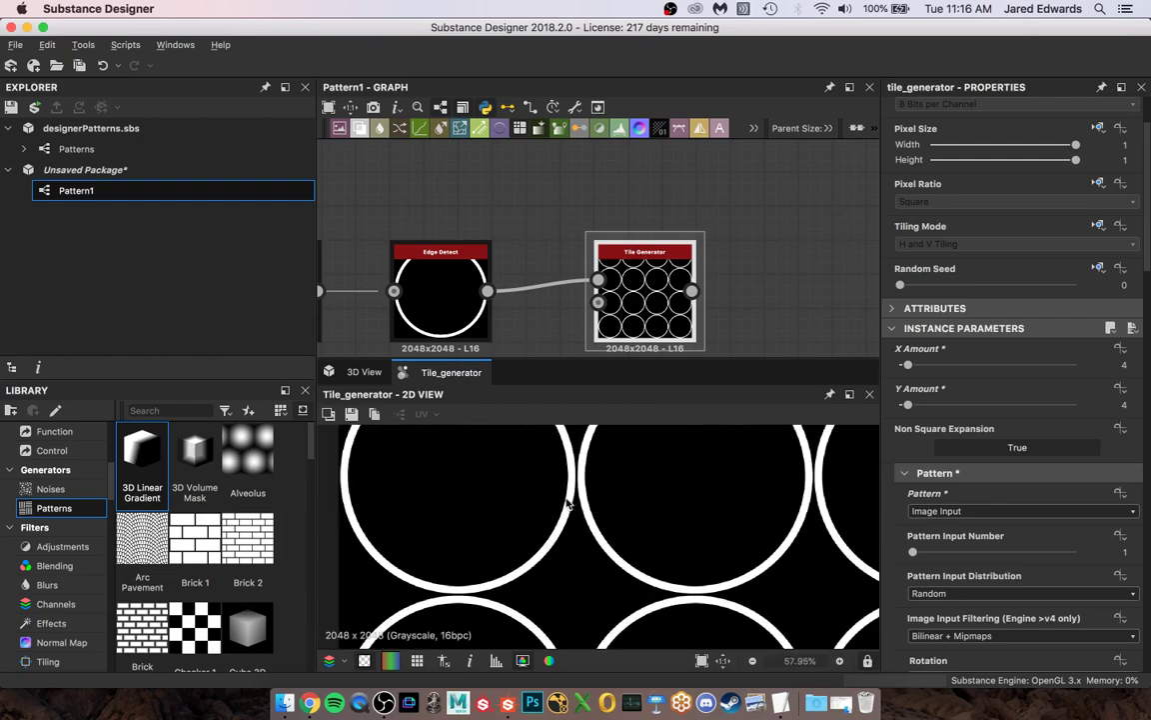
pyautogui.press('f')
pyautogui.moveTo(638, 249); pyautogui.dragTo(726, 243, button='middle')
pyautogui.scroll(1, 531, 279)
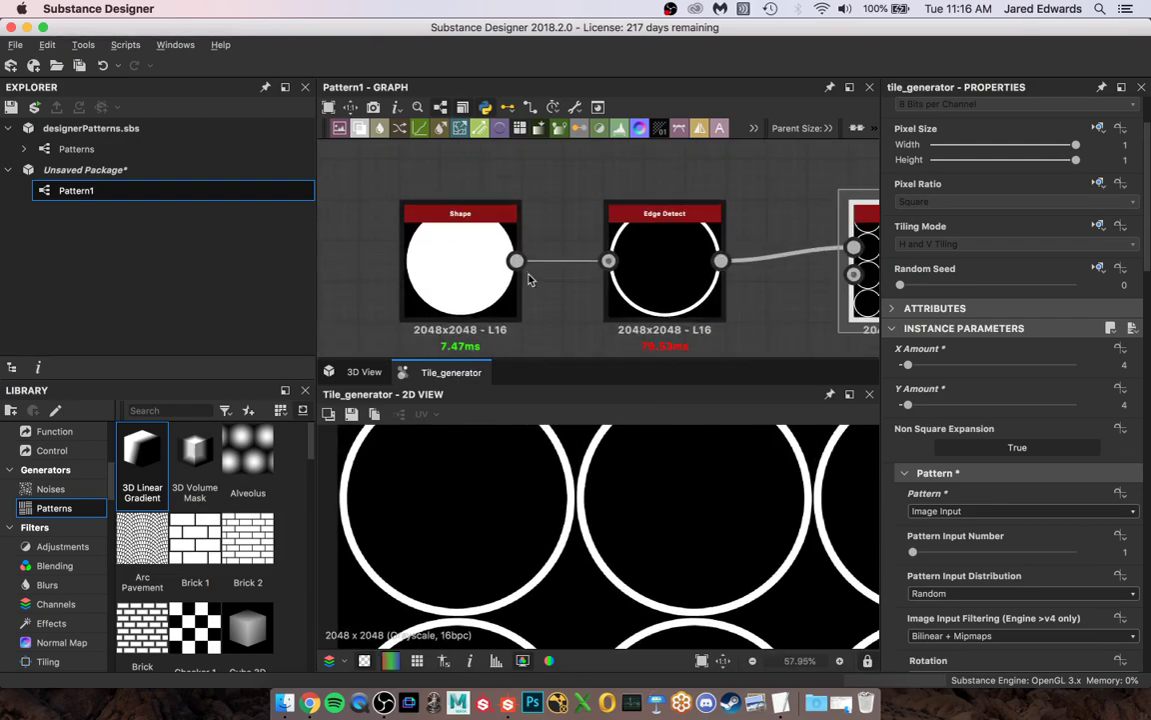
pyautogui.moveTo(764, 269); pyautogui.dragTo(739, 273, button='middle')
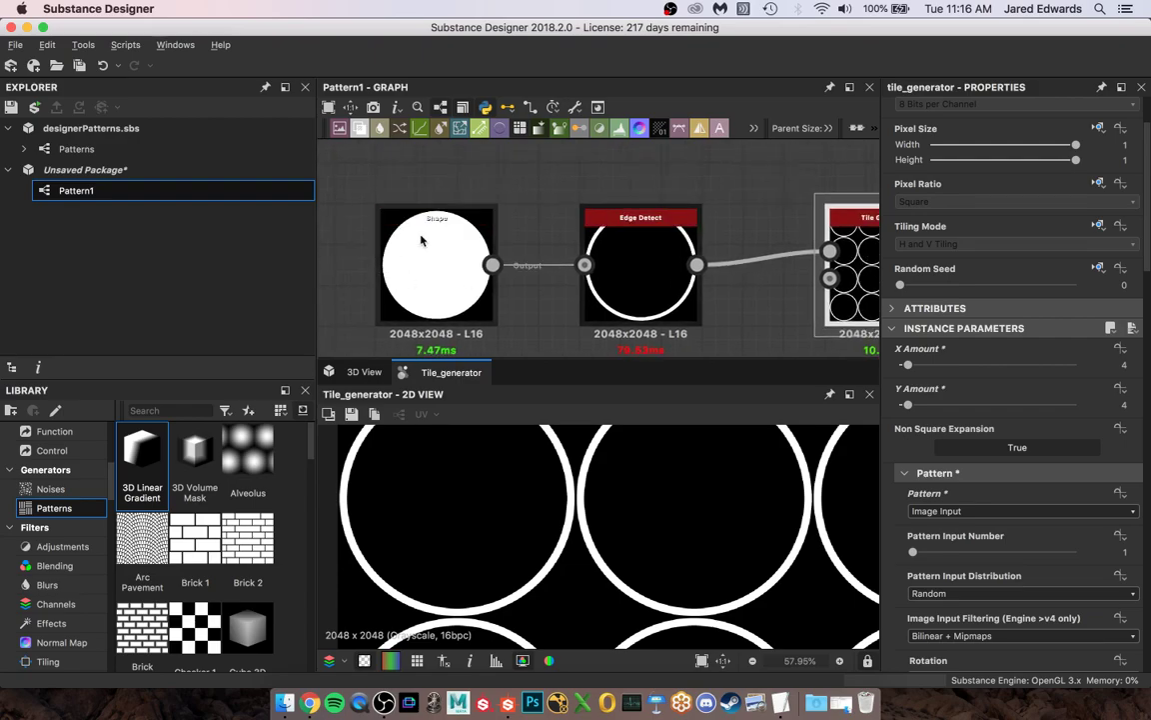
pyautogui.click(421, 239)
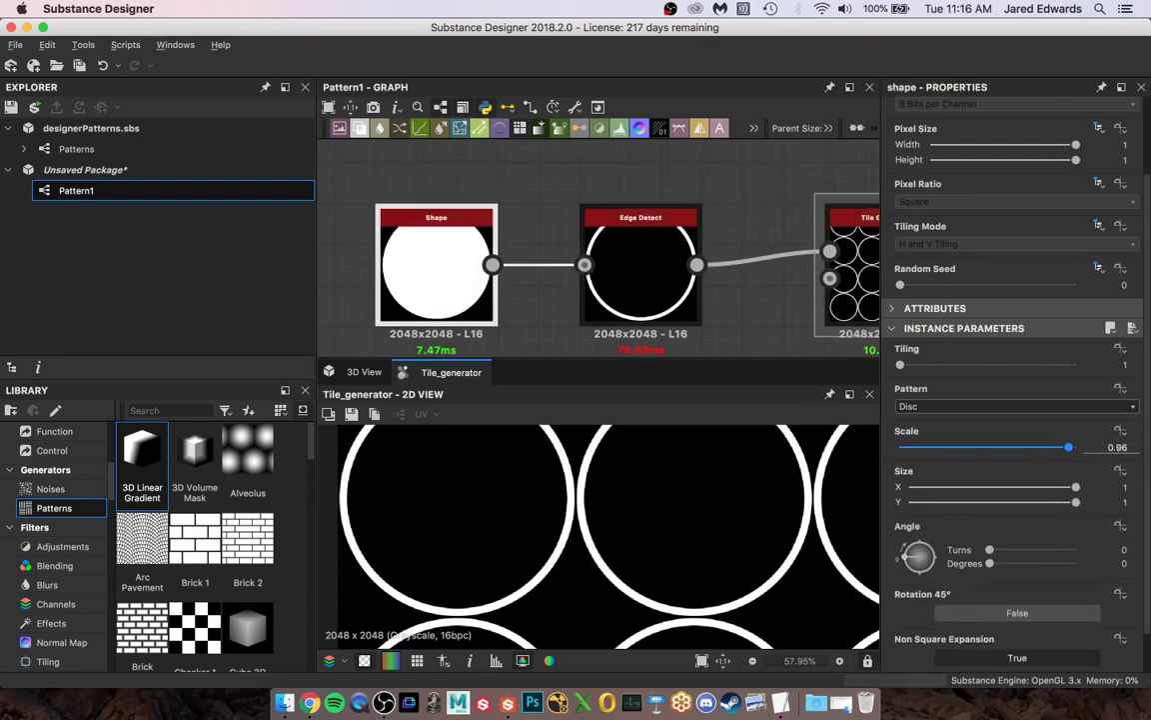
pyautogui.click(1120, 447)
pyautogui.press('Up')
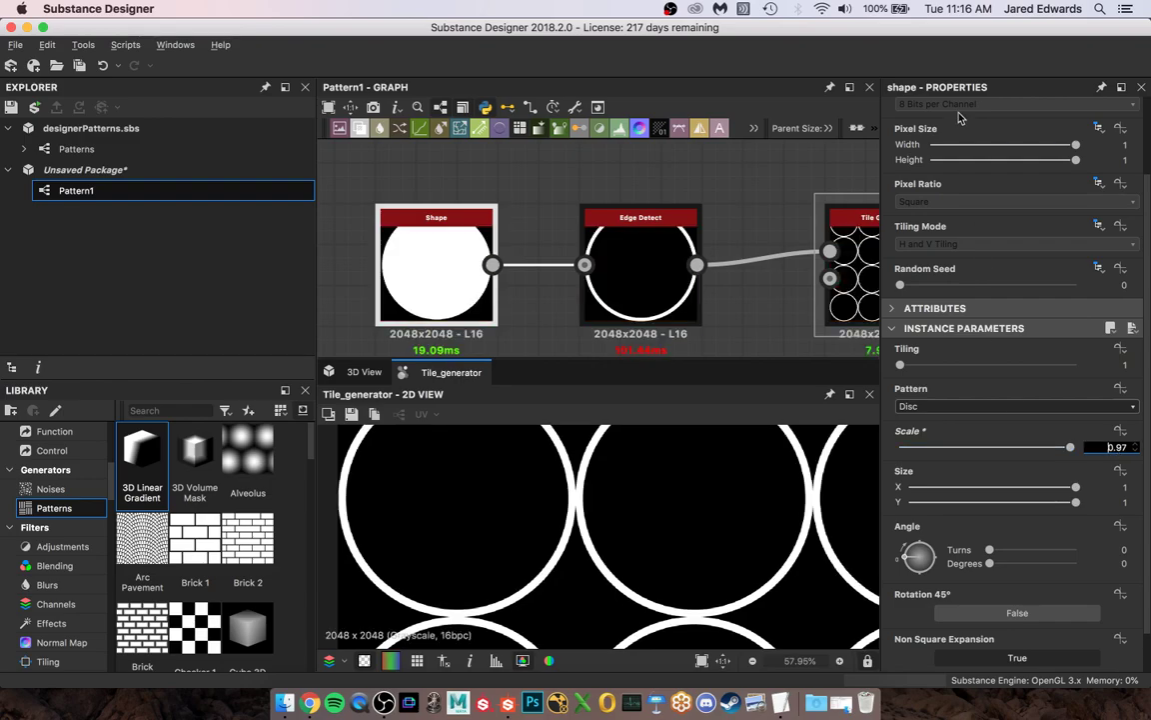
# Move the Tile Generator node farther from Edge Detect to make room for nodes between them
pyautogui.click(792, 178)
pyautogui.scroll(-4, 788, 180)
pyautogui.moveTo(786, 181); pyautogui.dragTo(584, 216, button='middle')
pyautogui.moveTo(630, 247); pyautogui.dragTo(857, 258)
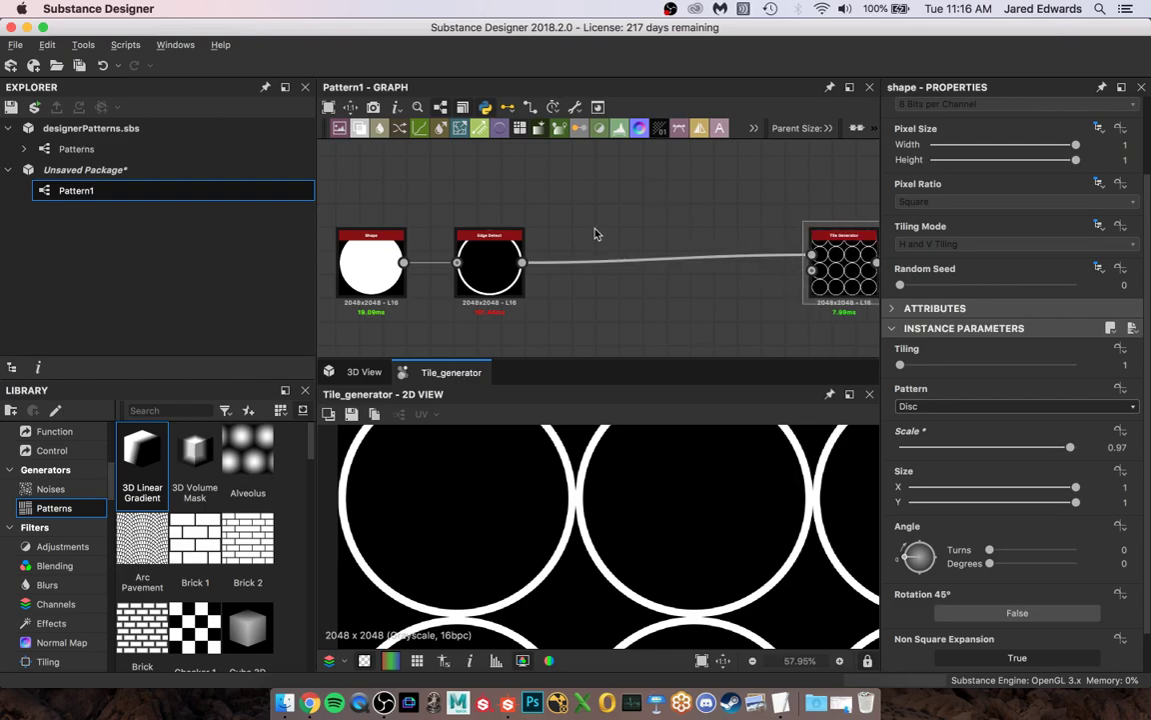
# Switch to Finder to compare the overlapping circles in pattern1.png with the tiled result, and return to the Pattern1 graph
pyautogui.scroll(-5, 665, 577)
pyautogui.scroll(-1, 666, 578)
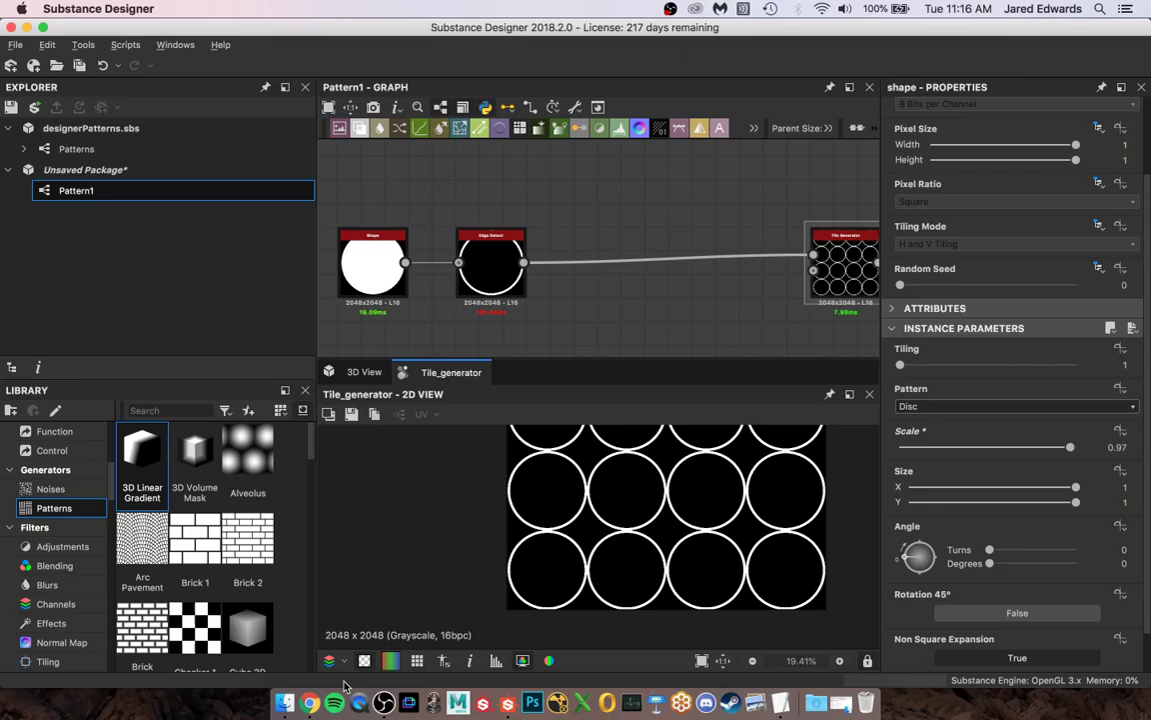
pyautogui.click(285, 702)
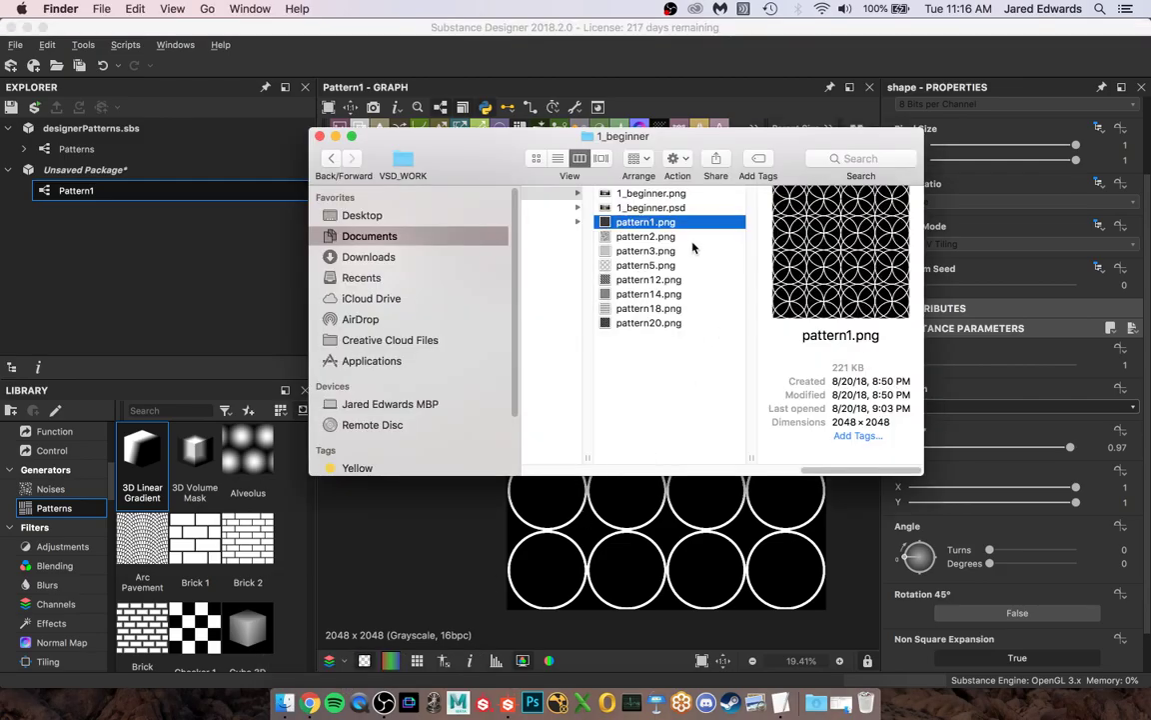
pyautogui.press('space')
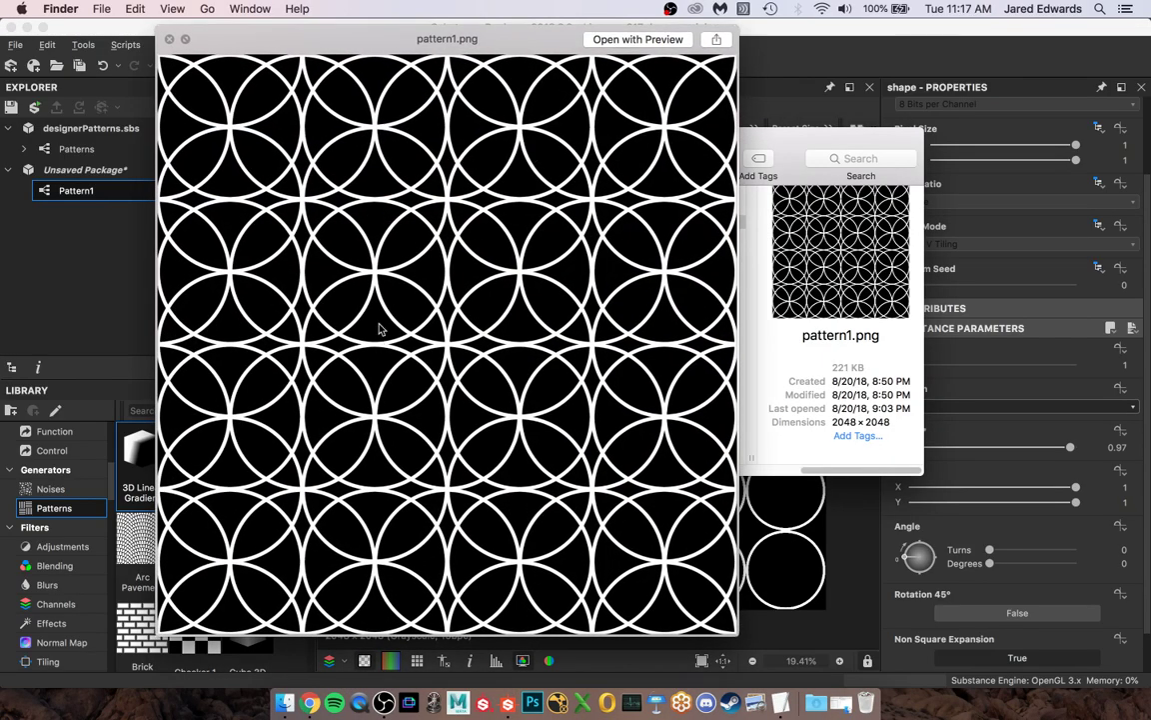
pyautogui.press('space')
pyautogui.click(571, 33)
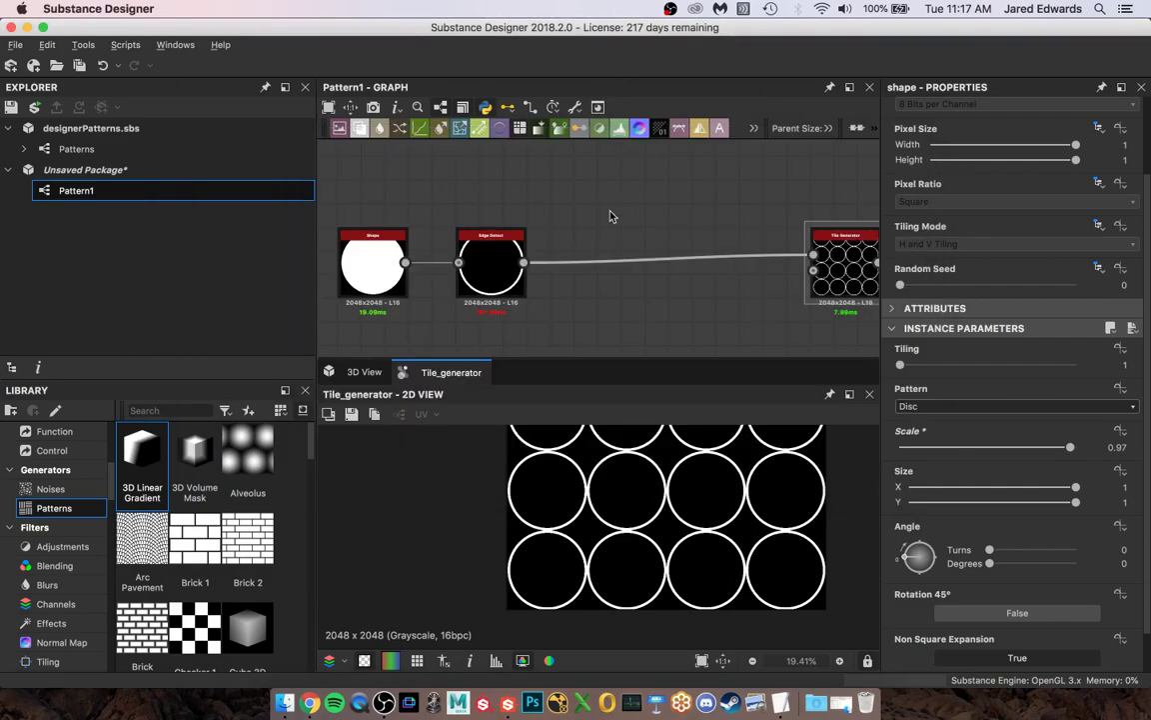
pyautogui.scroll(2, 625, 493)
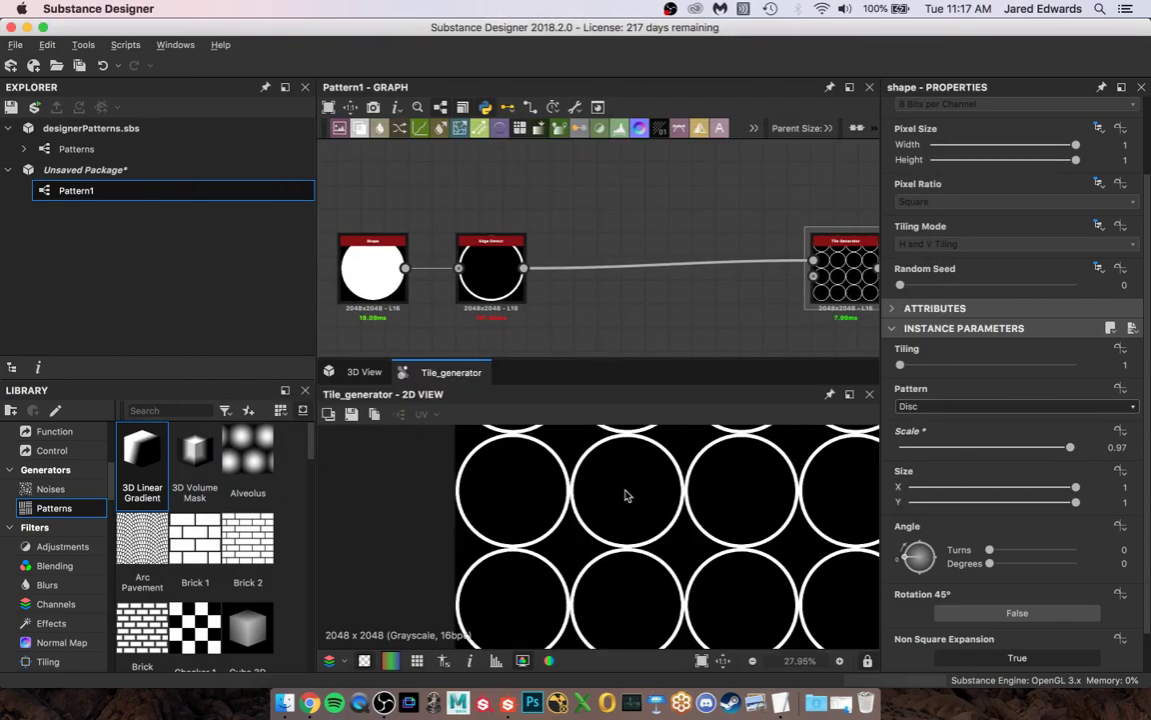
pyautogui.scroll(2, 545, 247)
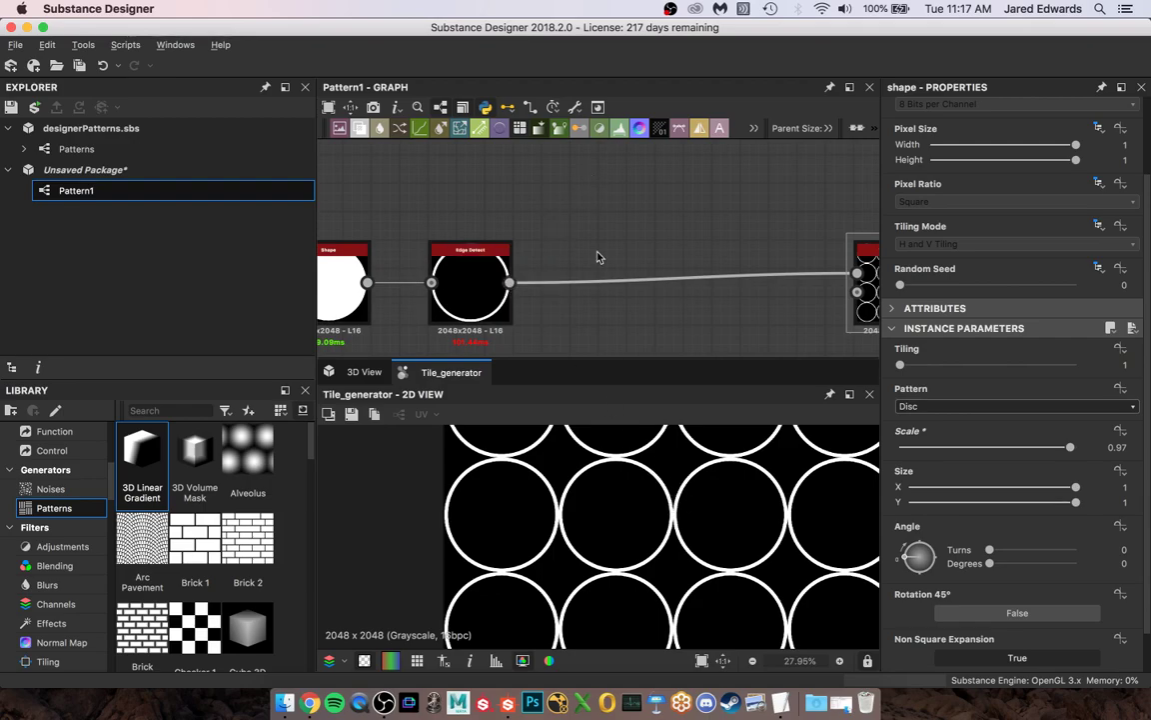
# Preview the Edge Detect node's output and examine the circle outline where it meets the tile edges
pyautogui.doubleClick(470, 290)
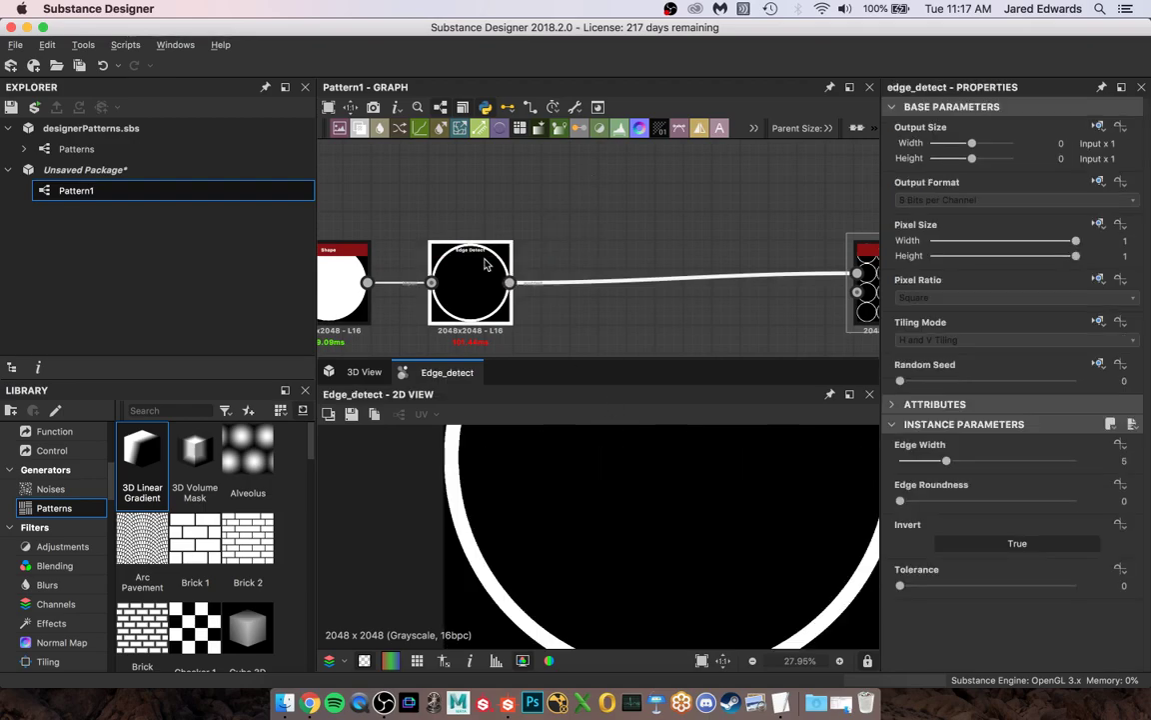
pyautogui.scroll(1, 656, 525)
pyautogui.moveTo(661, 519); pyautogui.dragTo(625, 580, button='middle')
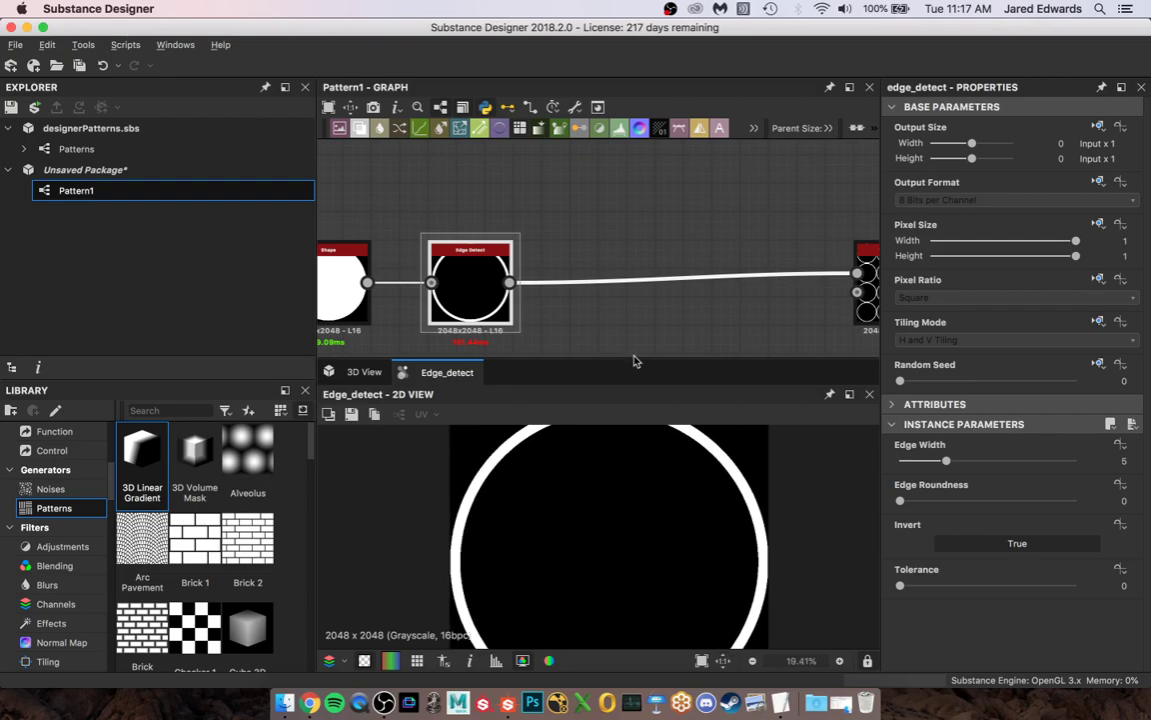
pyautogui.moveTo(610, 248); pyautogui.dragTo(605, 260, button='middle')
pyautogui.moveTo(504, 294); pyautogui.dragTo(505, 248)
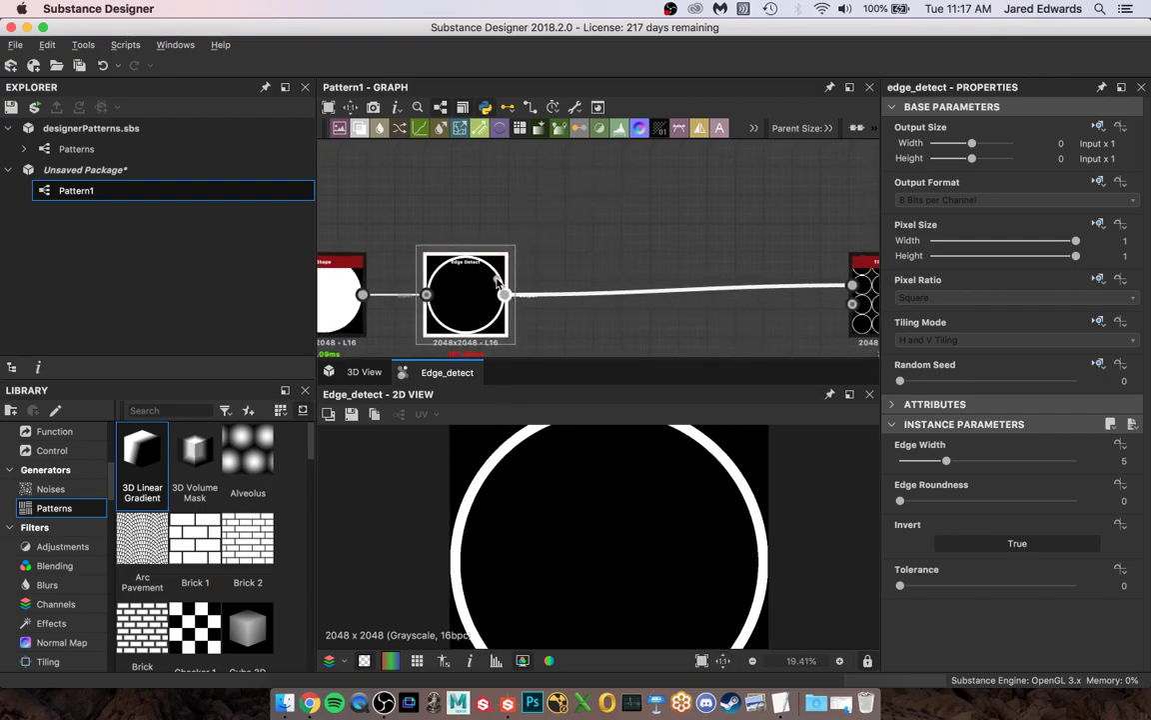
pyautogui.moveTo(503, 292)
pyautogui.mouseDown()
pyautogui.moveTo(590, 168)
pyautogui.moveTo(486, 293)
pyautogui.mouseUp()
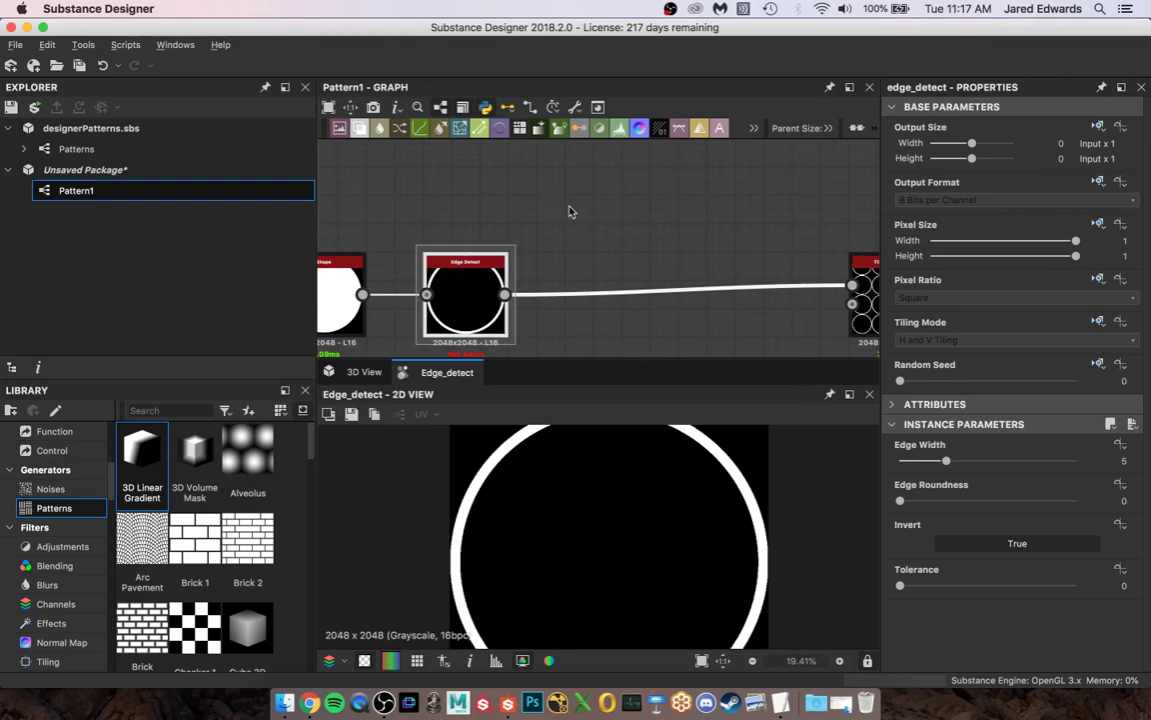
# Add a Transformation 2D node above Edge Detect and feed Edge Detect's output into it
pyautogui.moveTo(584, 207); pyautogui.dragTo(567, 253, button='middle')
pyautogui.click(590, 222)
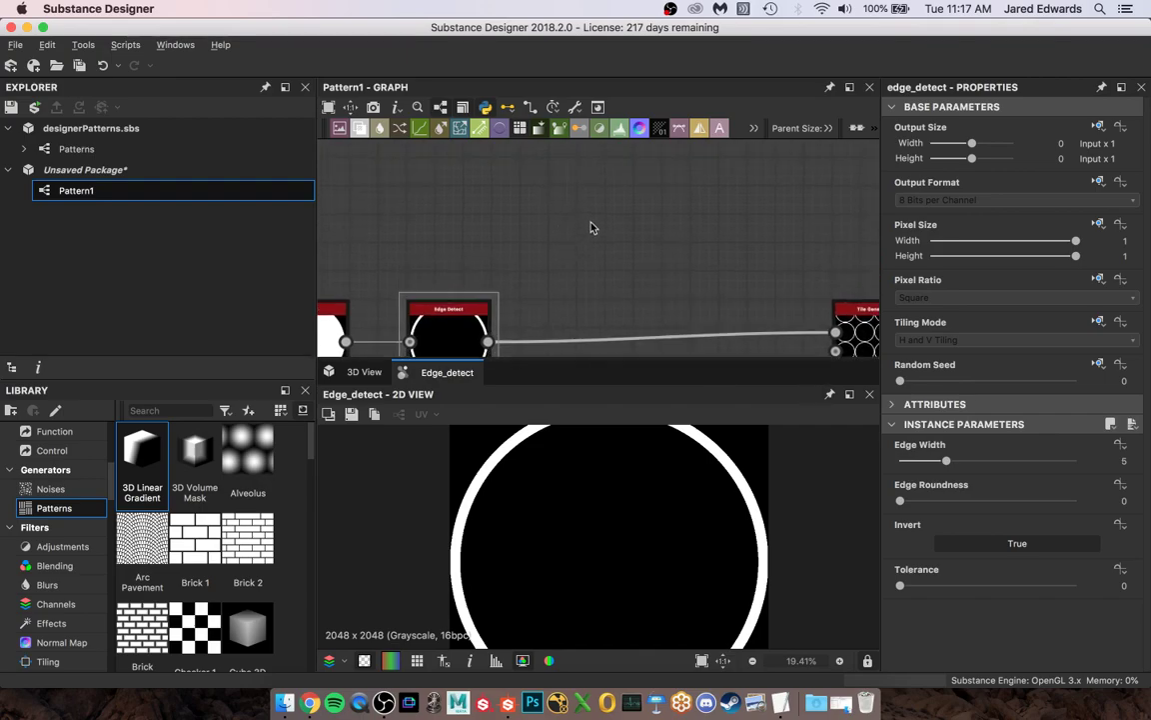
pyautogui.press('space')
pyautogui.write('trans')
pyautogui.press('Return')
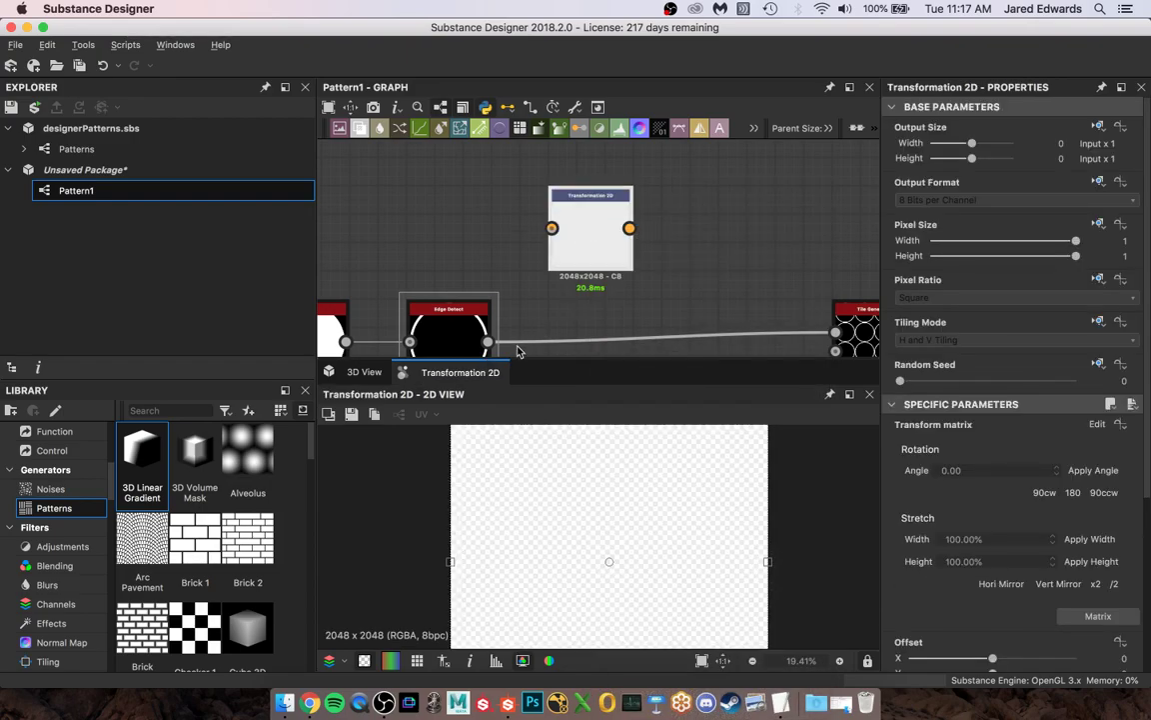
pyautogui.moveTo(487, 342); pyautogui.dragTo(551, 228)
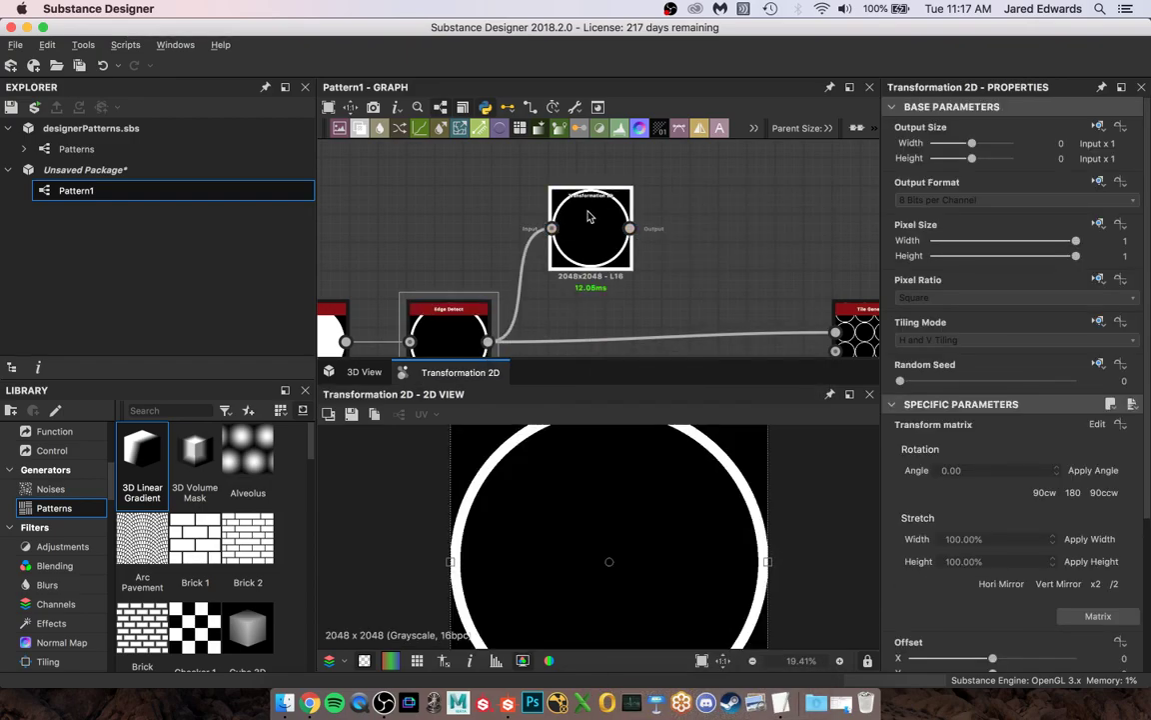
# Set the Transformation 2D node's Y Offset to 0.5 so the circle wraps into two halves vertically
pyautogui.click(678, 456)
pyautogui.press('space')
pyautogui.press('space')
pyautogui.press('space')
pyautogui.press('space')
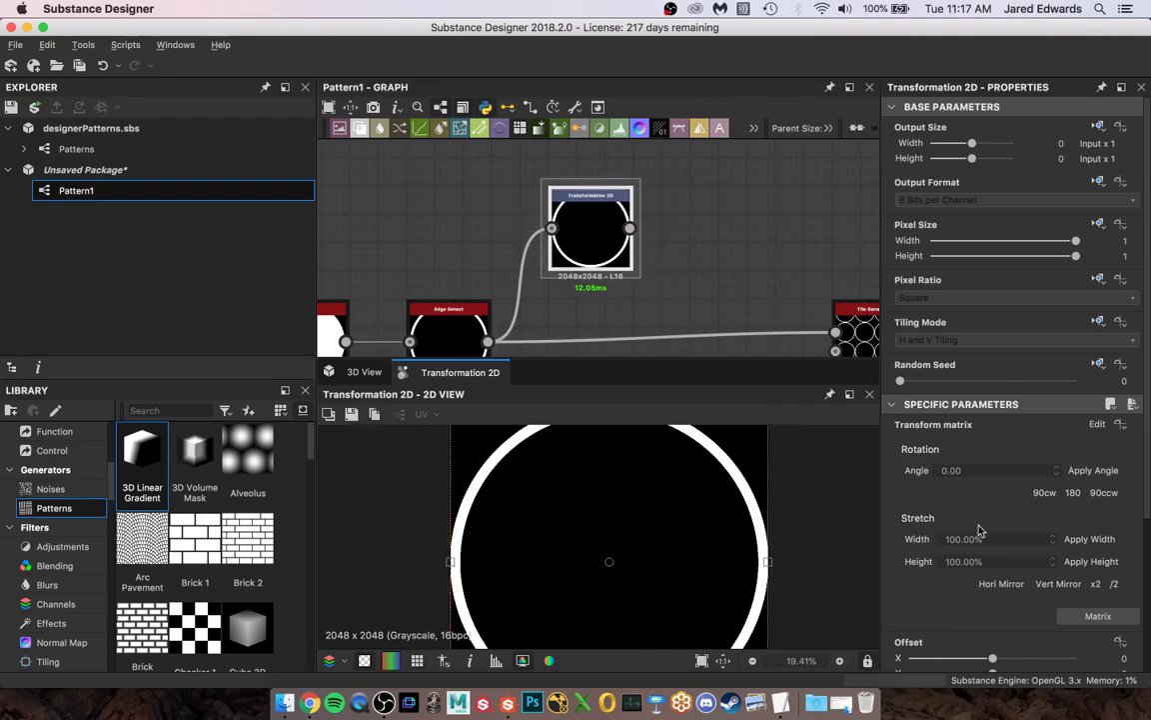
pyautogui.scroll(-2, 992, 553)
pyautogui.scroll(-2, 967, 456)
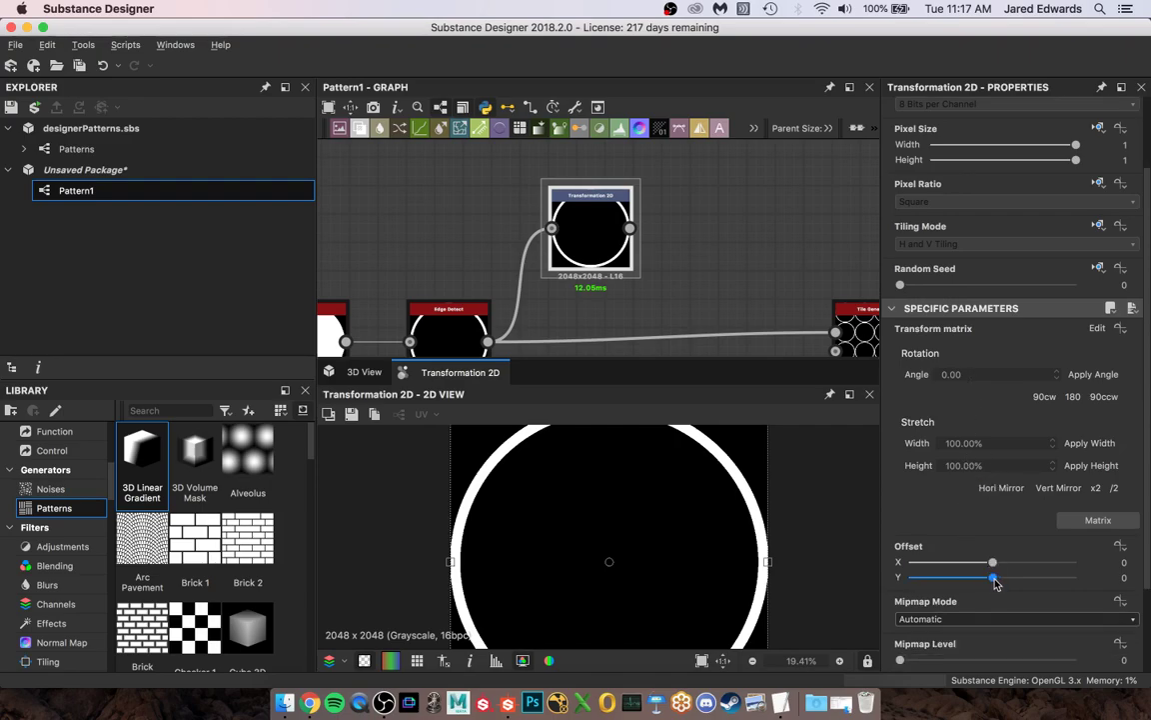
pyautogui.moveTo(995, 579); pyautogui.dragTo(1075, 581)
pyautogui.scroll(-3, 711, 550)
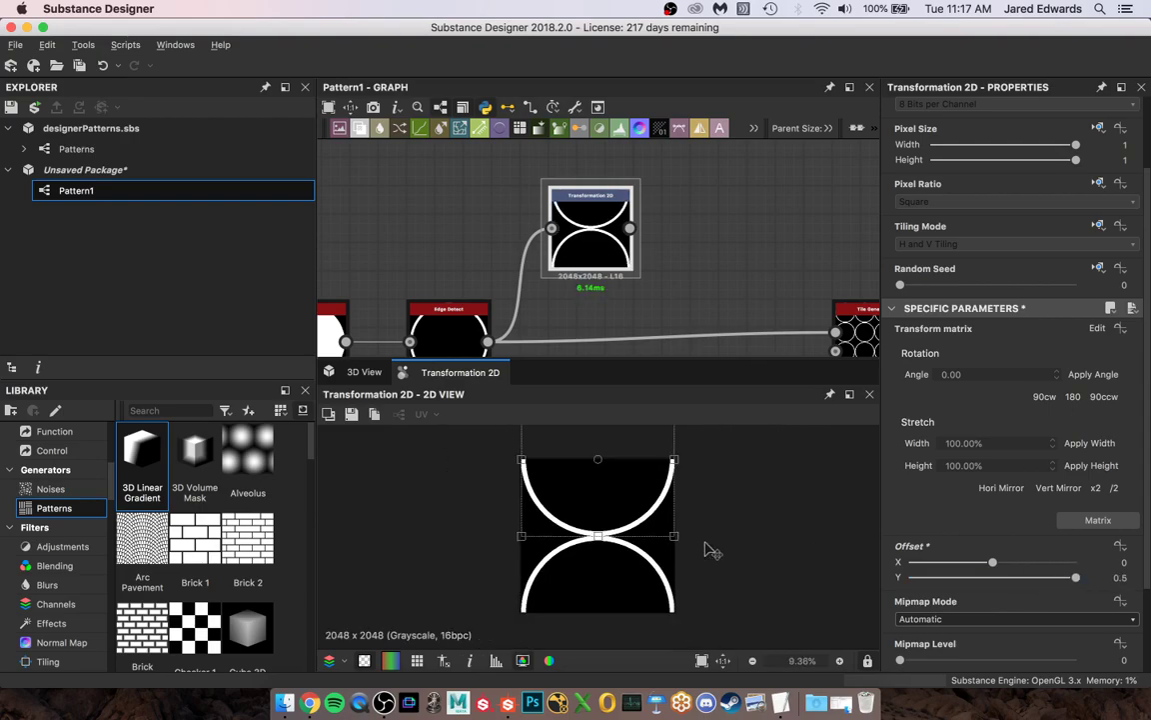
pyautogui.moveTo(1075, 578); pyautogui.dragTo(1106, 585)
# Duplicate the Transformation 2D node with its input link and place the copy above the original
pyautogui.moveTo(693, 221); pyautogui.dragTo(700, 152, button='middle')
pyautogui.moveTo(631, 254); pyautogui.dragTo(634, 232, button='middle')
pyautogui.moveTo(607, 156); pyautogui.dragTo(604, 242, button='middle')
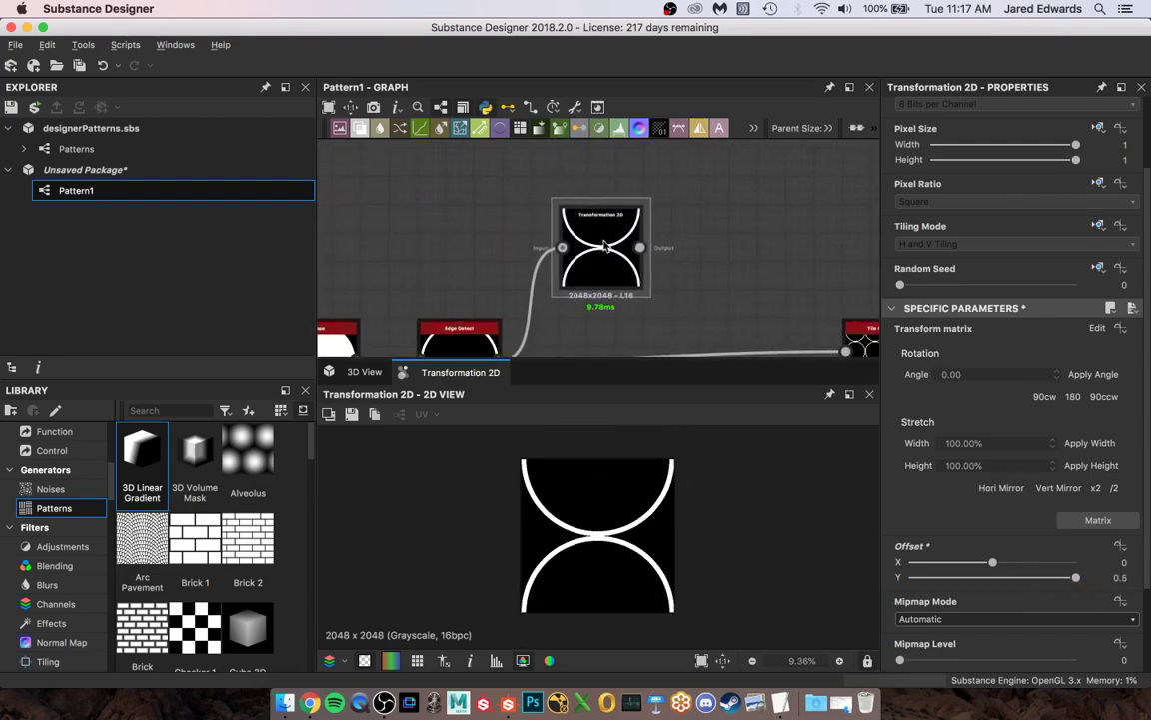
pyautogui.click(604, 246)
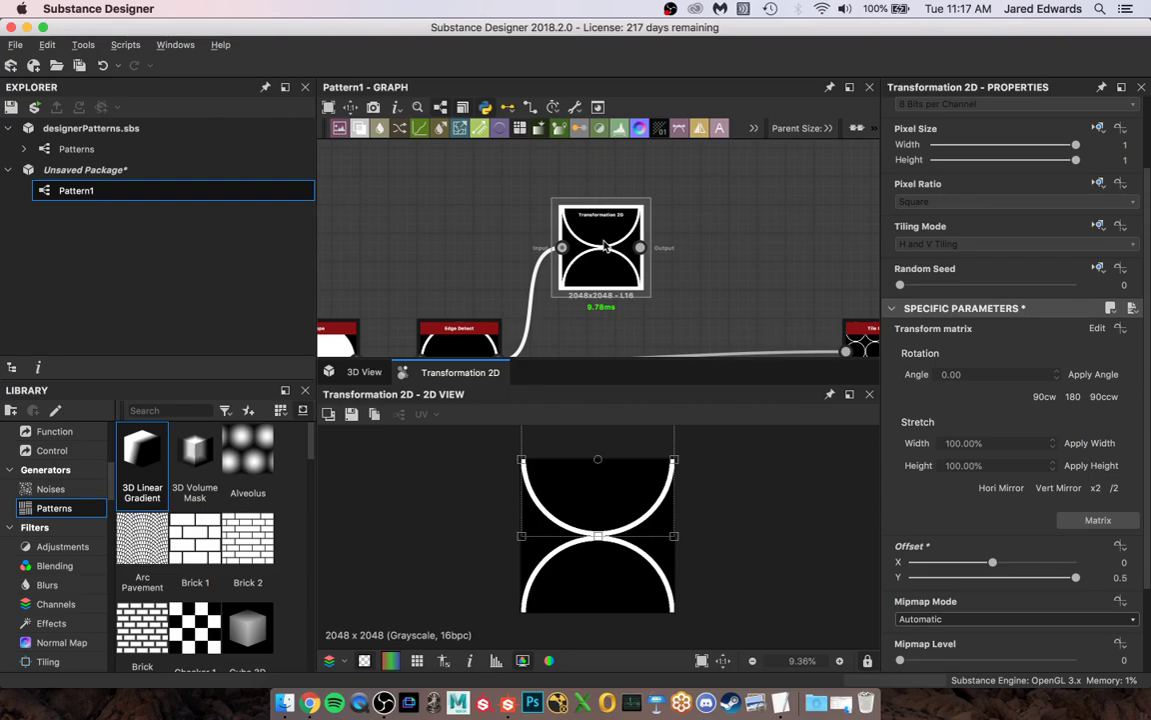
pyautogui.press('super+d')
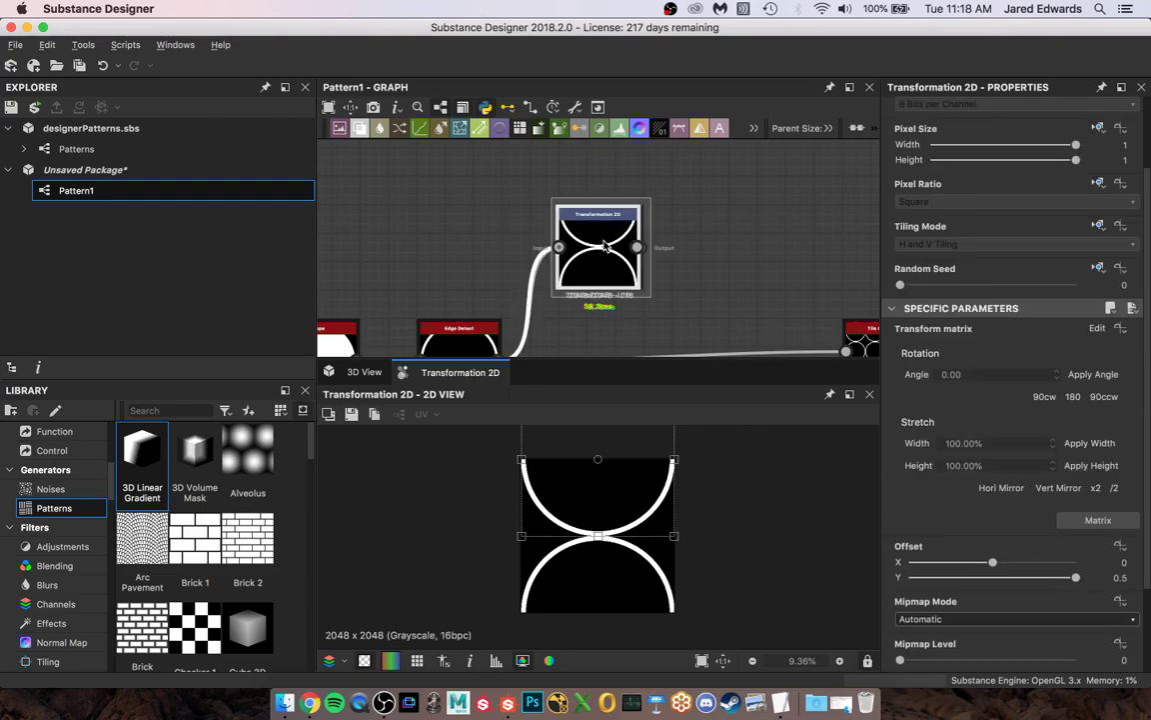
pyautogui.moveTo(604, 246); pyautogui.dragTo(605, 173, button='middle')
pyautogui.moveTo(605, 173); pyautogui.dragTo(598, 148)
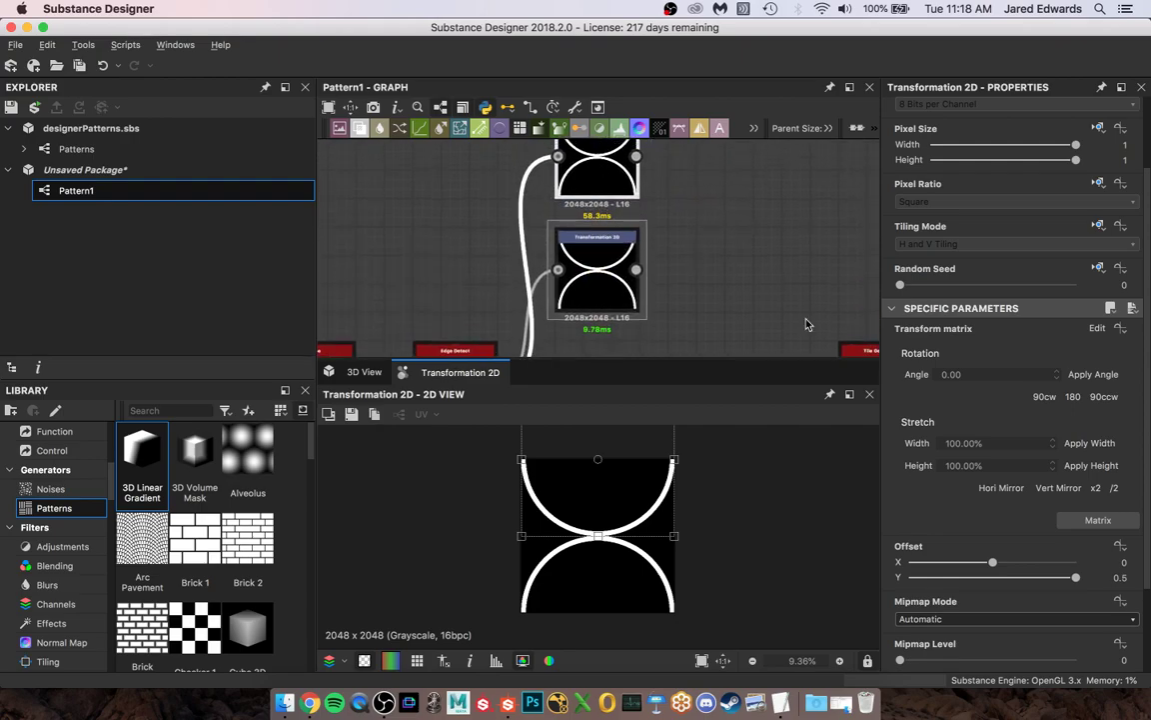
# Set the duplicated Transformation 2D node's Y Offset to 0 and its X Offset to 0.5
pyautogui.doubleClick(1099, 577)
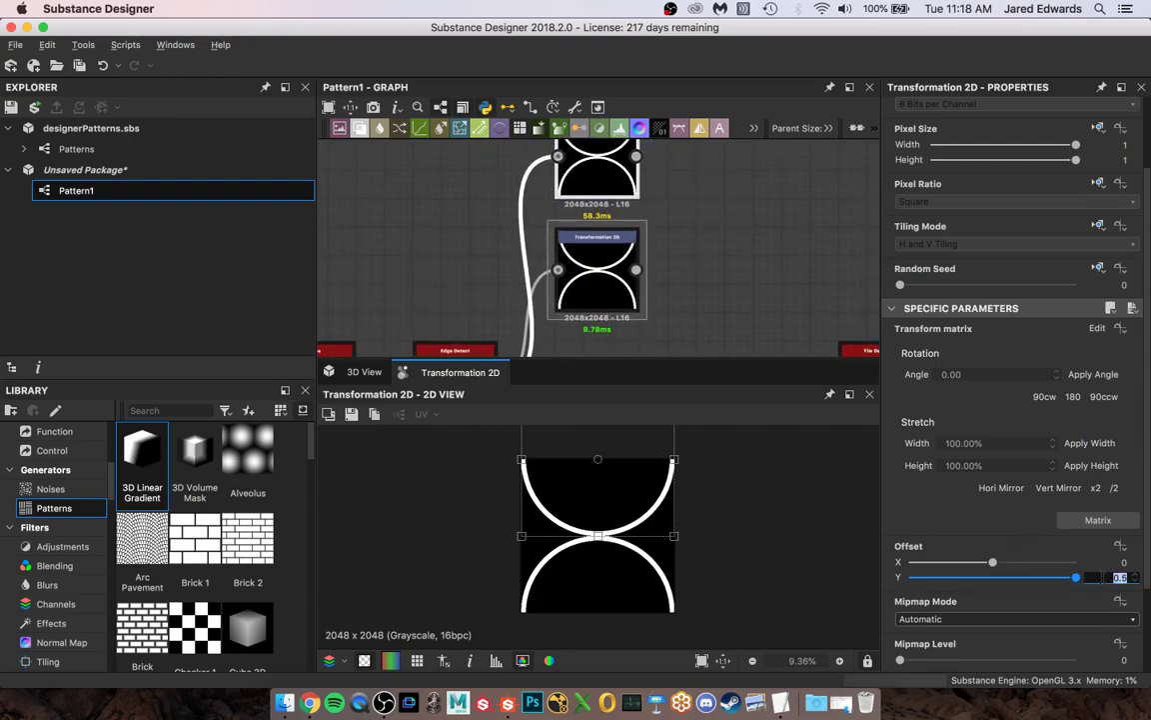
pyautogui.write('0')
pyautogui.press('Return')
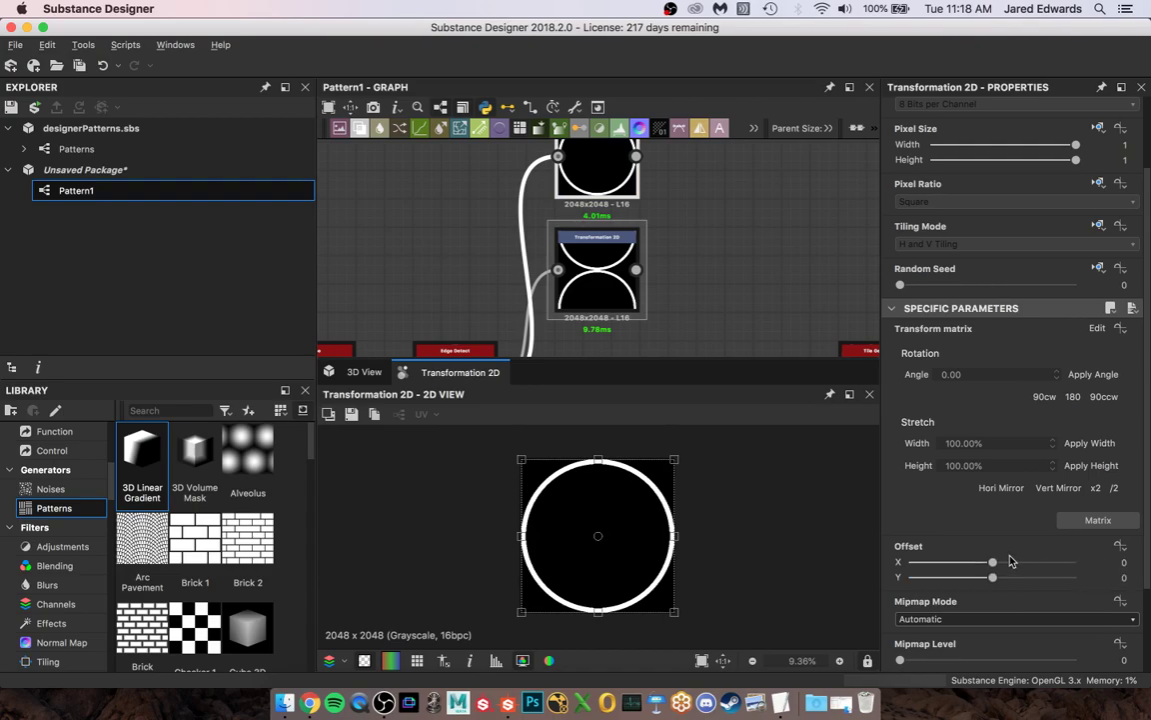
pyautogui.moveTo(992, 563); pyautogui.dragTo(1075, 562)
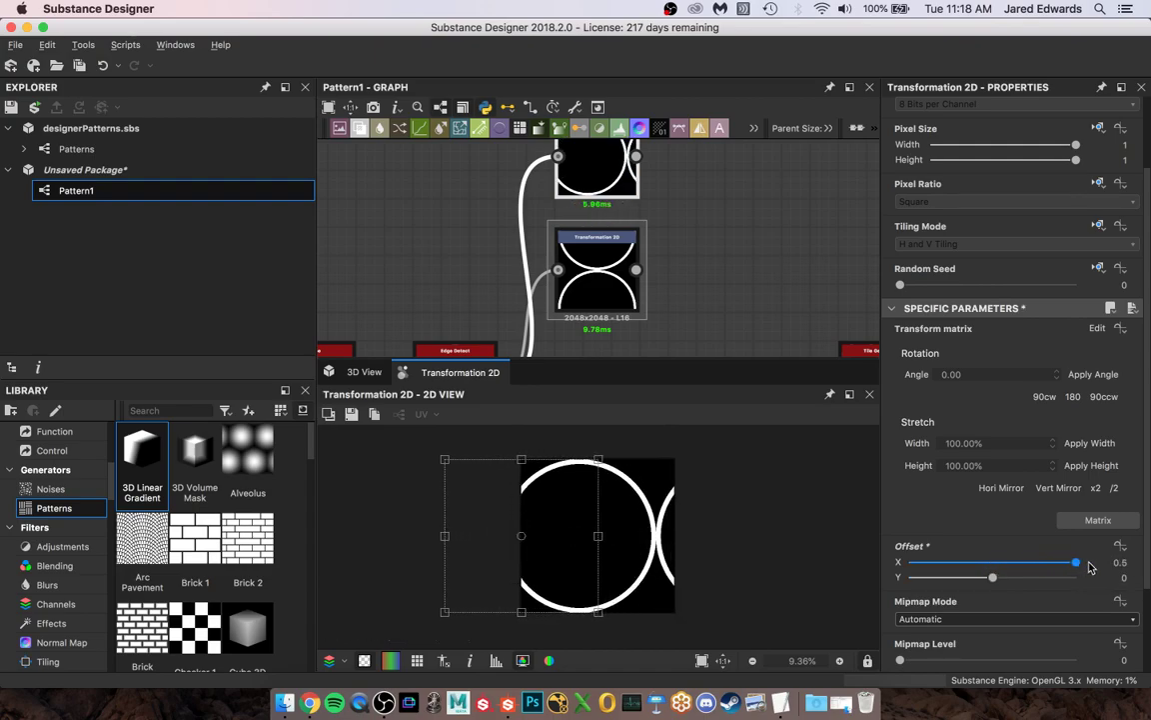
# Preview the Edge Detect and Transformation 2D outputs to compare the original circle with the shifted versions
pyautogui.scroll(-3, 489, 228)
pyautogui.doubleClick(488, 227)
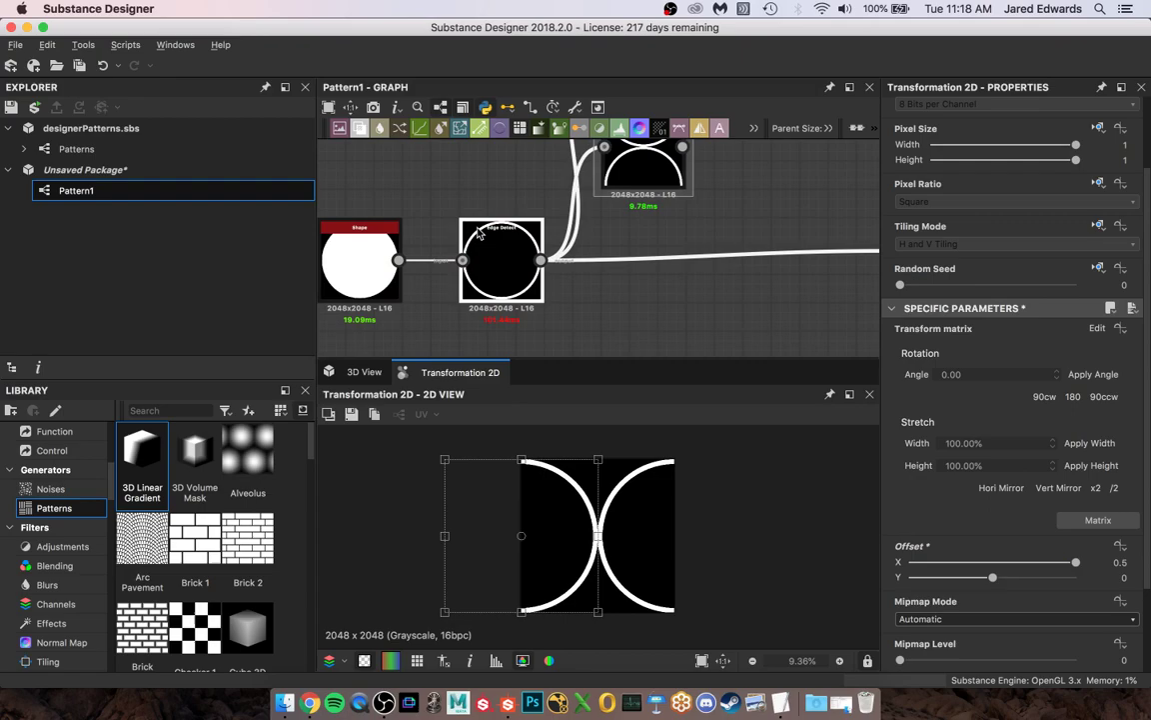
pyautogui.scroll(3, 540, 200)
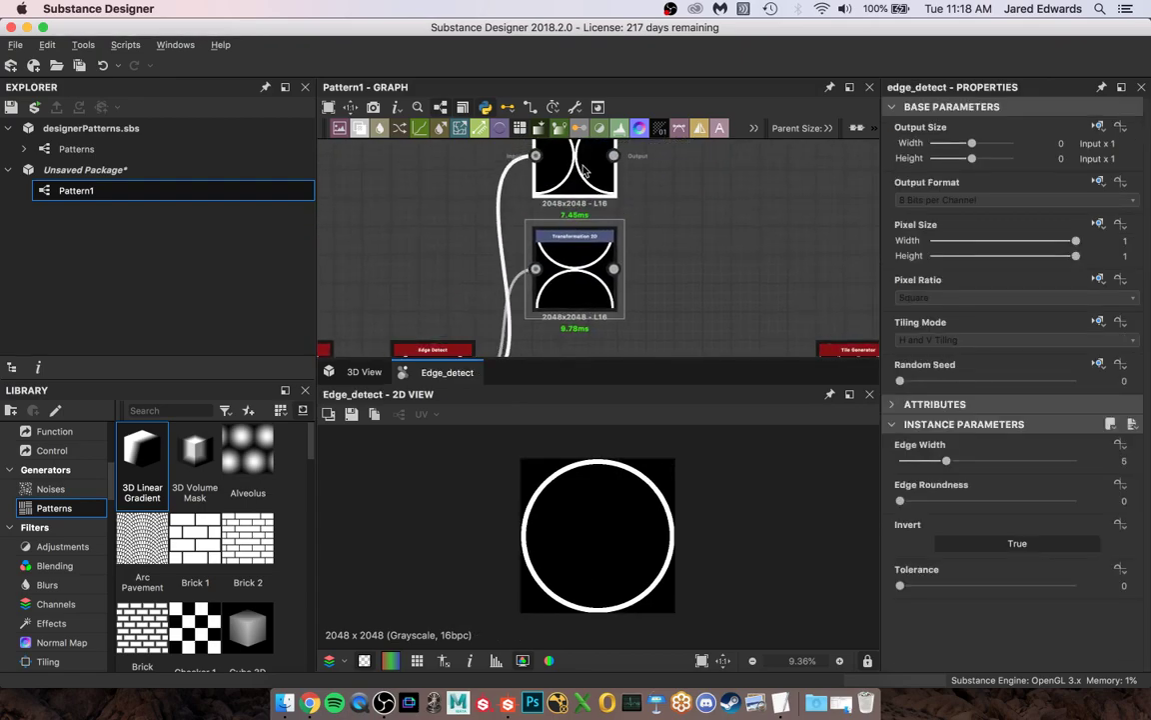
pyautogui.doubleClick(575, 262)
pyautogui.doubleClick(575, 262)
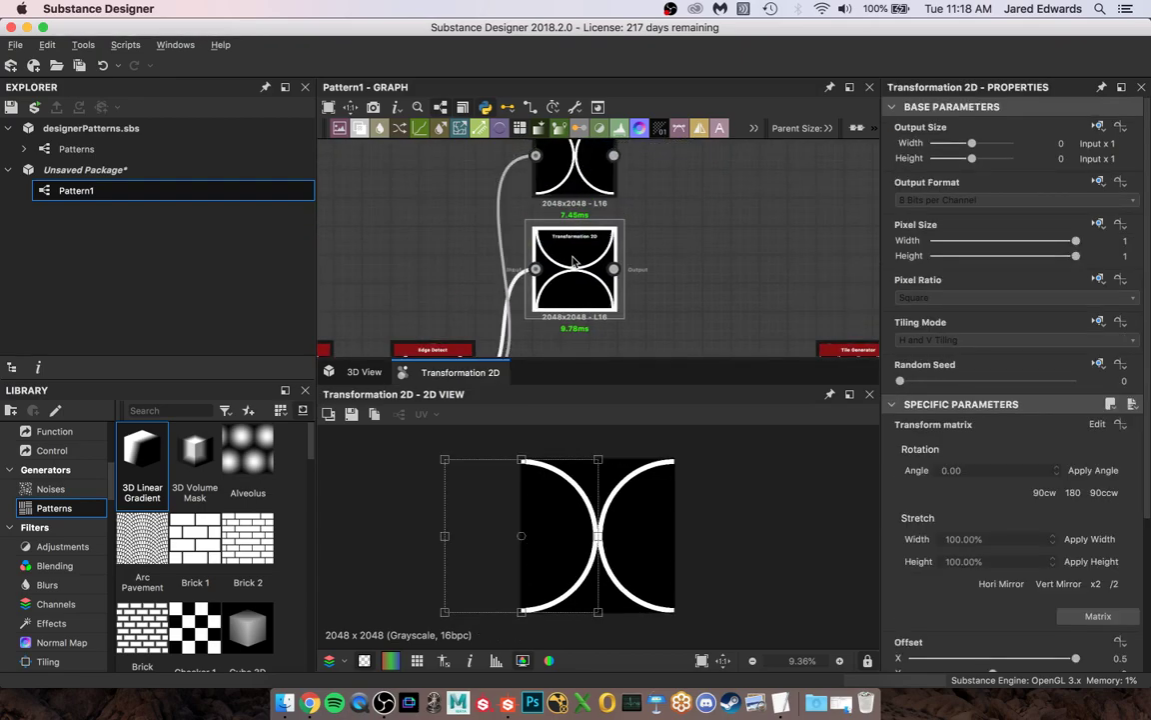
pyautogui.click(739, 251)
pyautogui.moveTo(740, 250); pyautogui.dragTo(700, 241, button='middle')
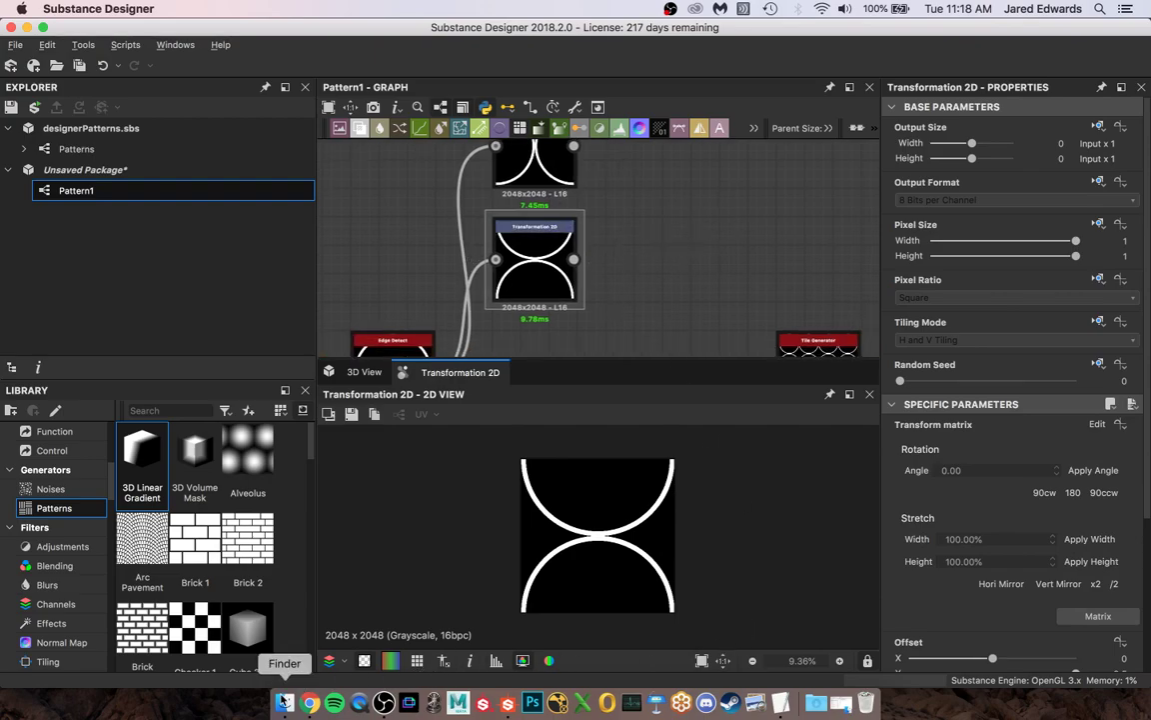
# Switch to Finder to examine how the shifted circles overlap in pattern1.png, and return to the Pattern1 graph
pyautogui.click(285, 702)
pyautogui.press('space')
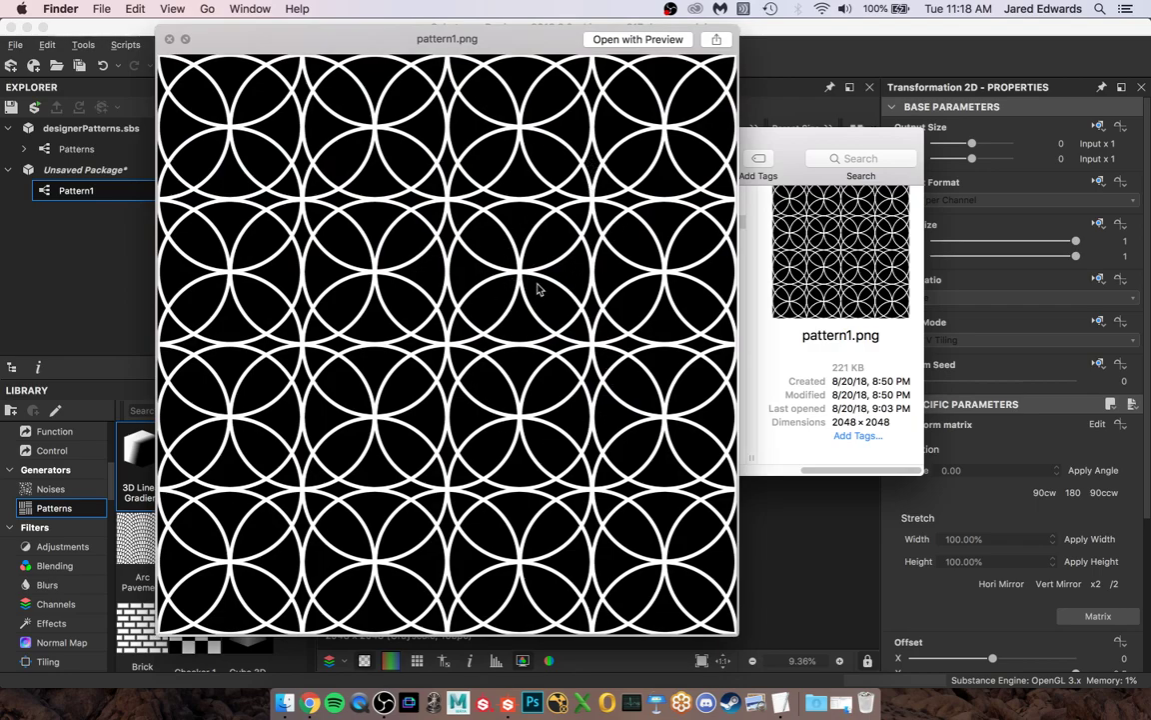
pyautogui.press('space')
pyautogui.click(675, 43)
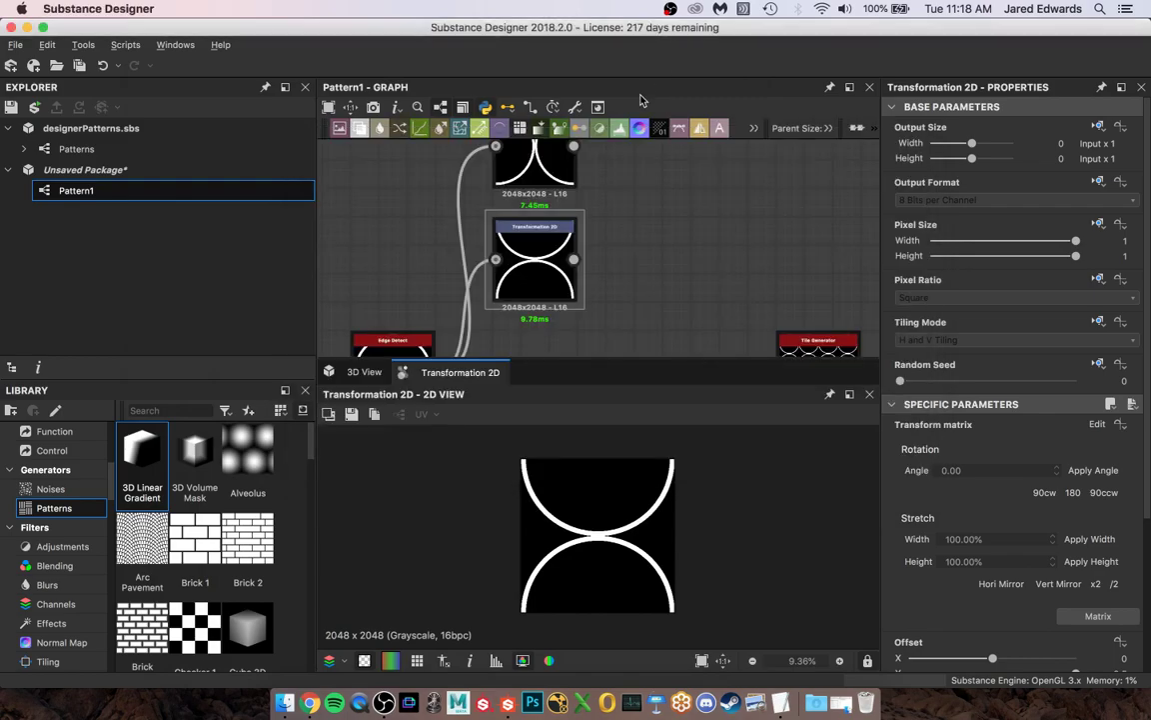
# Add a Blend node and connect the X-shifted Transformation 2D to its first input and the Y-shifted one to its second
pyautogui.scroll(3, 645, 232)
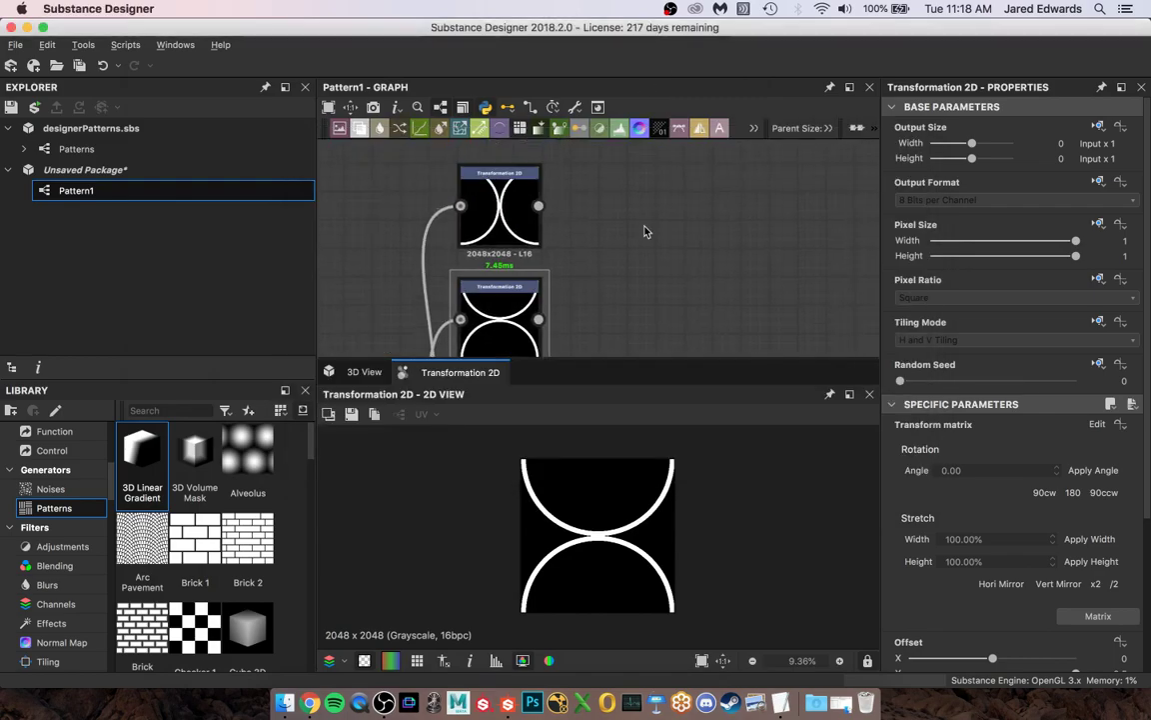
pyautogui.press('space')
pyautogui.write('blend')
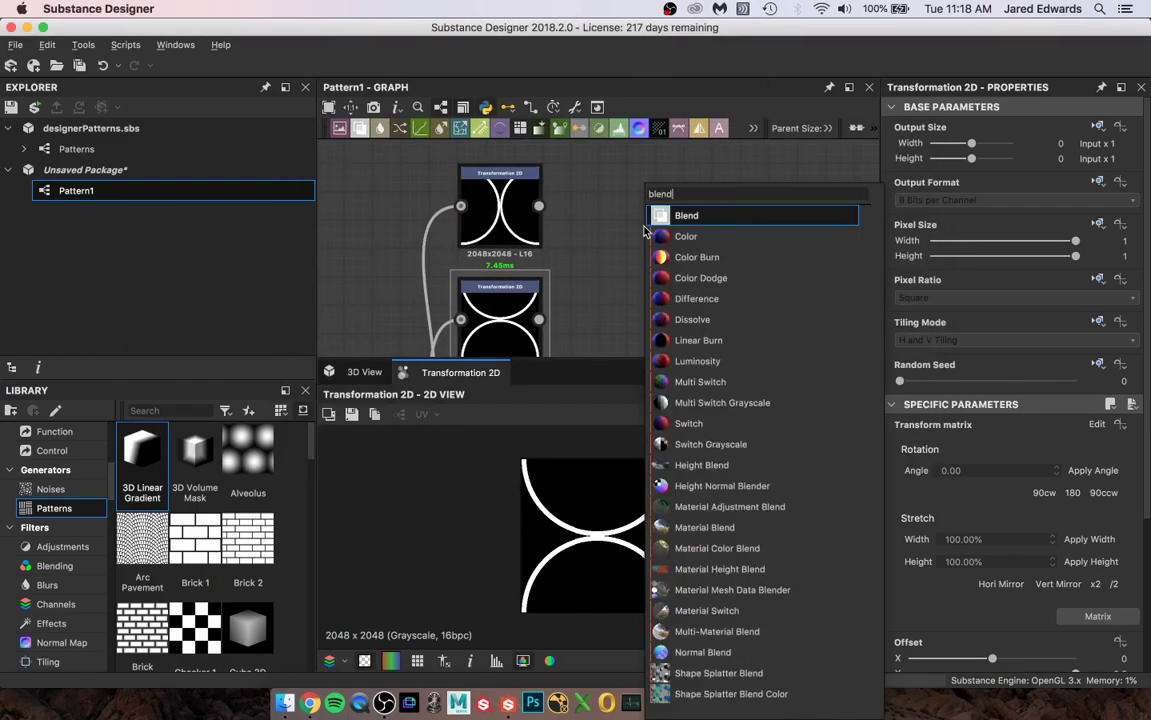
pyautogui.press('Return')
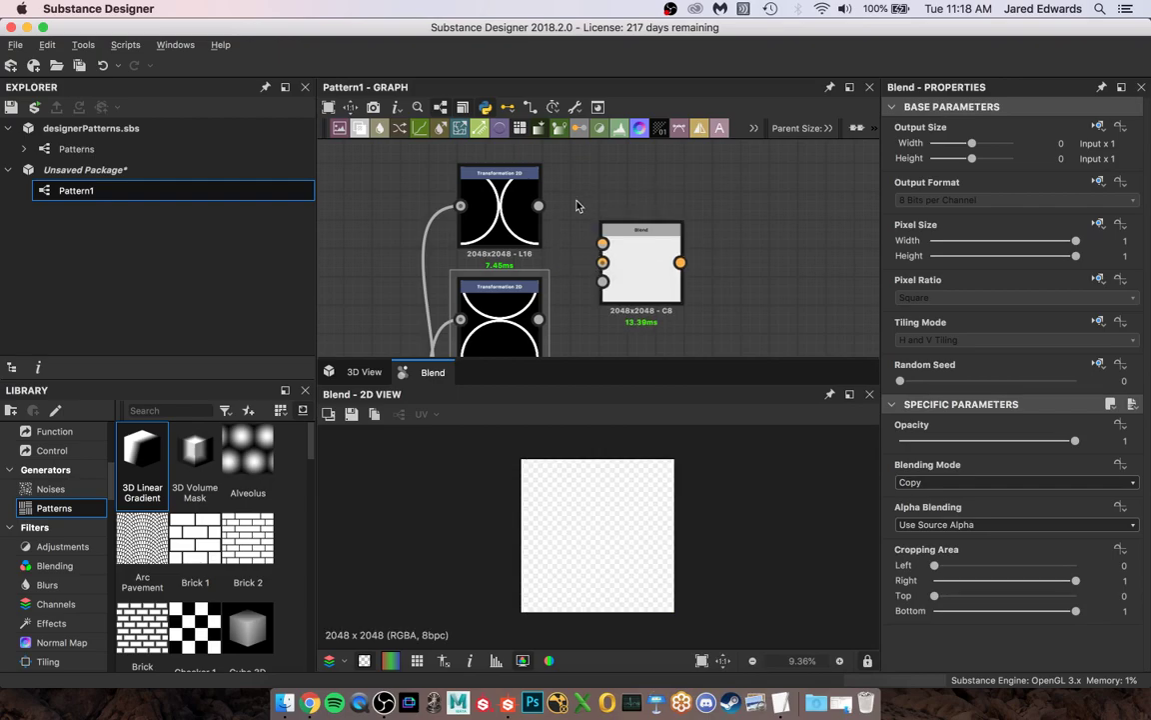
pyautogui.moveTo(576, 206); pyautogui.dragTo(604, 177, button='middle')
pyautogui.moveTo(567, 174); pyautogui.dragTo(631, 212)
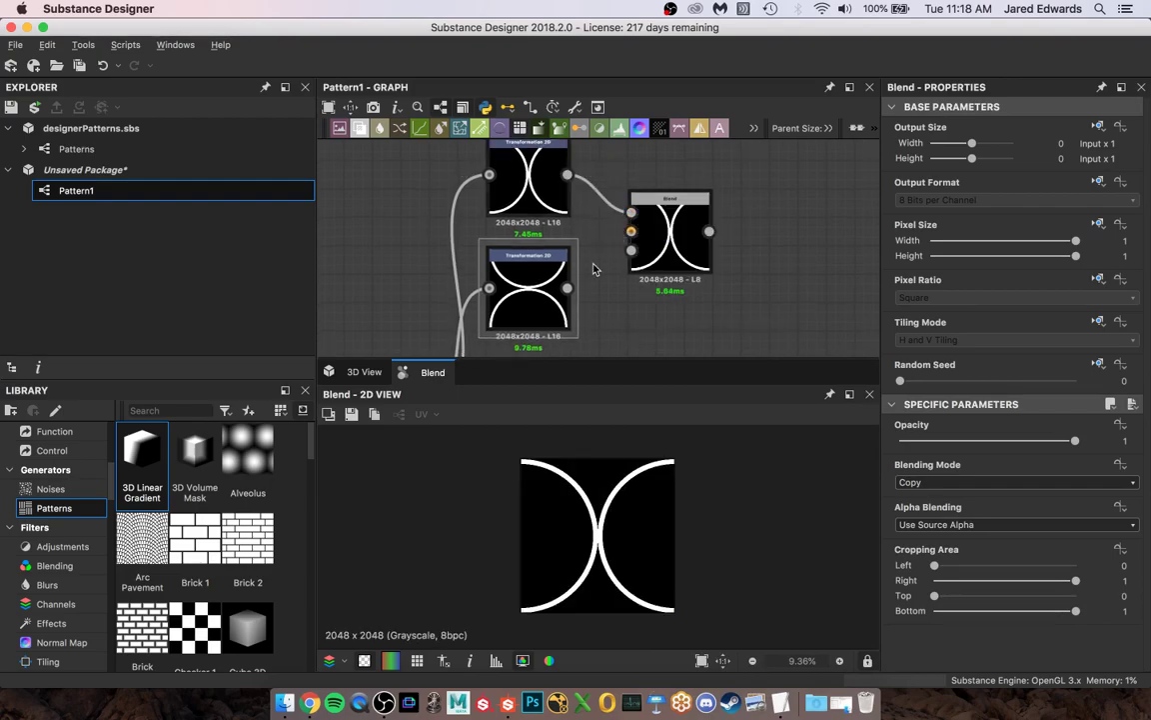
pyautogui.moveTo(567, 288); pyautogui.dragTo(630, 231)
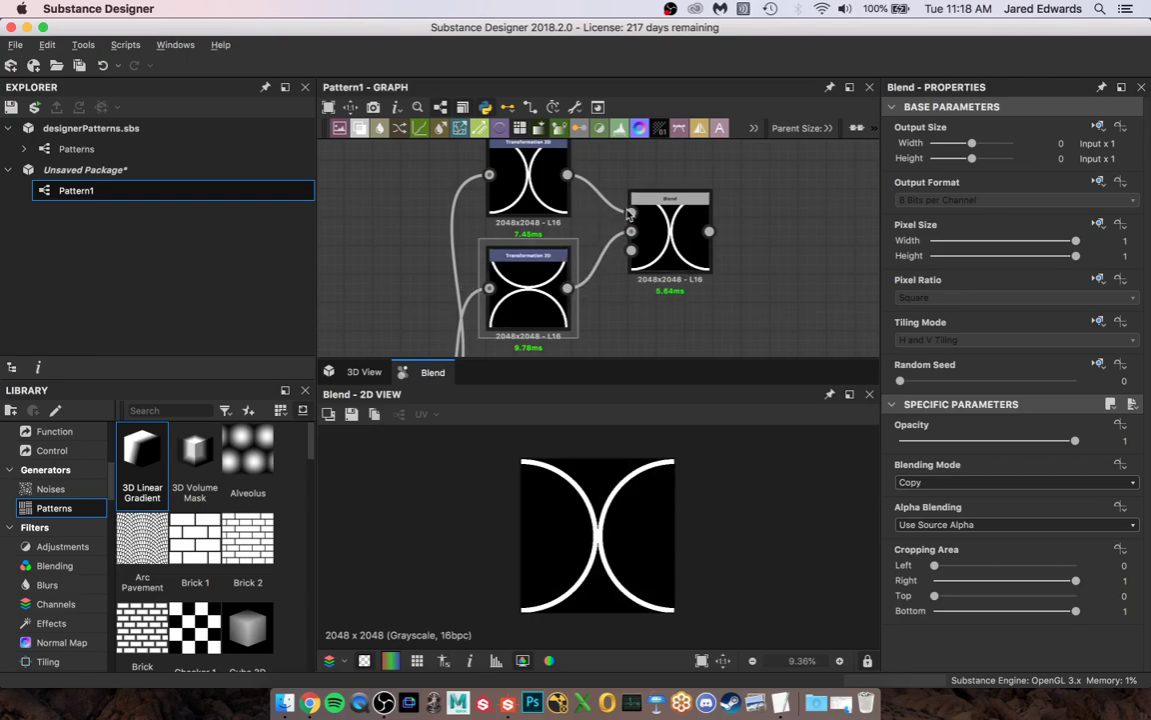
# Set the Blend node's Blending Mode to Max (Lighten) to combine both shifted circles
pyautogui.click(669, 224)
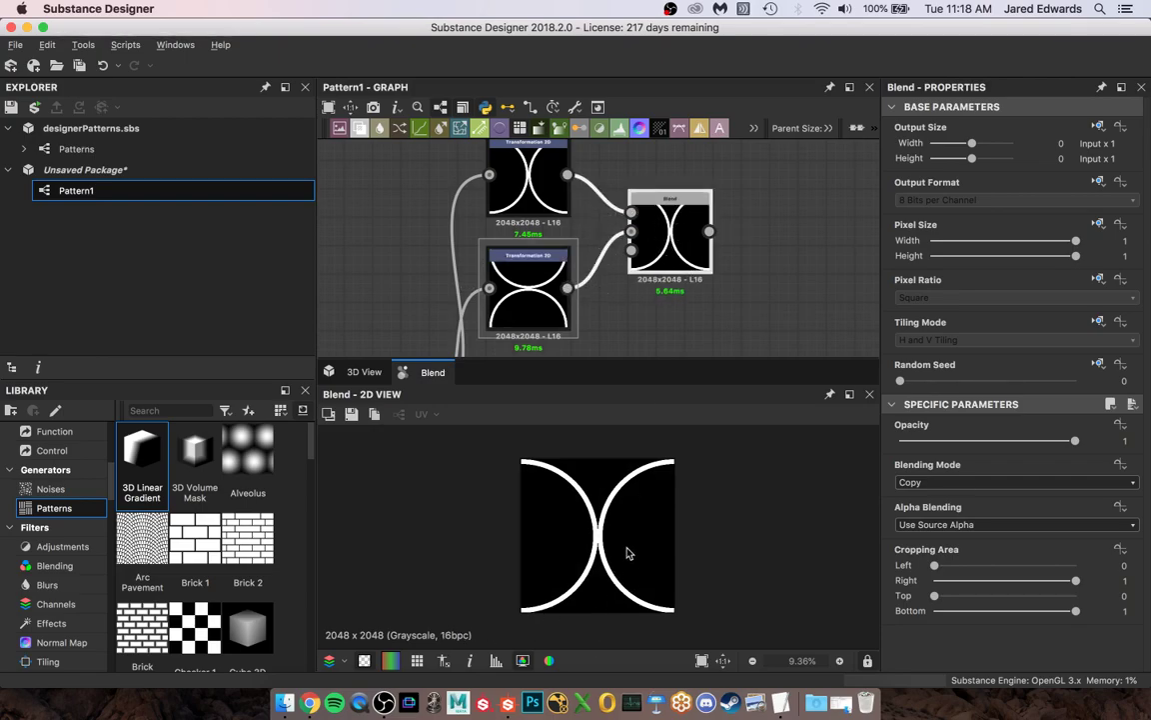
pyautogui.scroll(1, 545, 225)
pyautogui.moveTo(545, 225); pyautogui.dragTo(543, 255, button='middle')
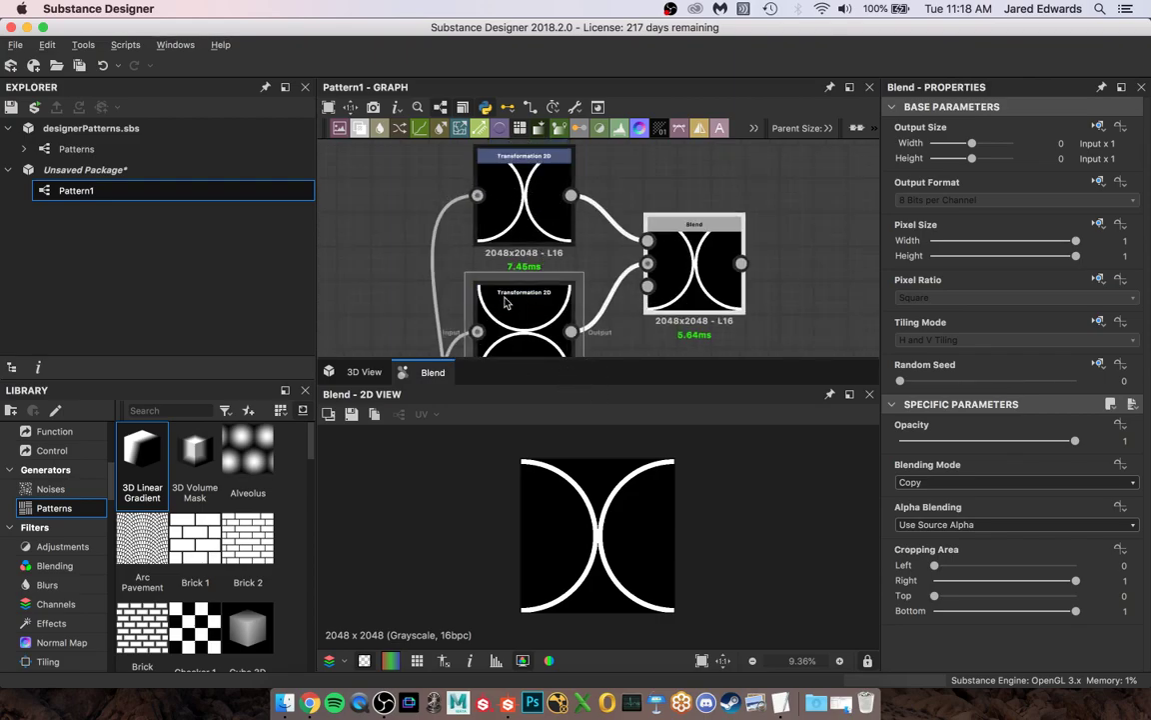
pyautogui.click(954, 483)
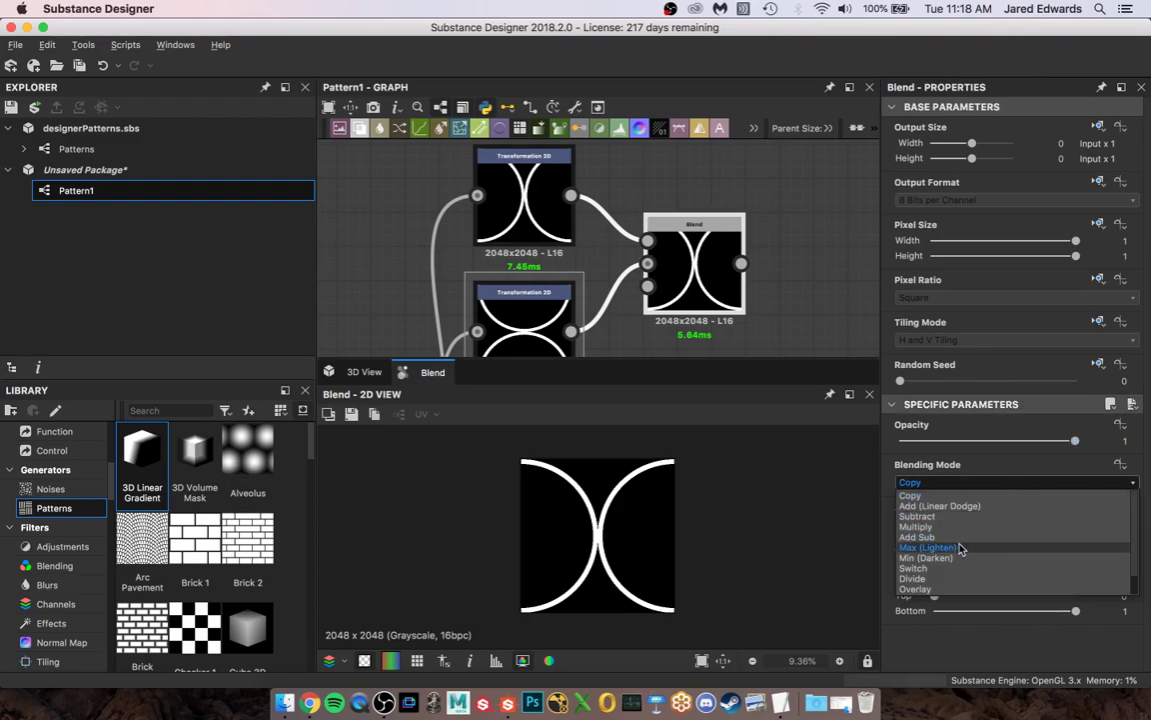
pyautogui.click(945, 549)
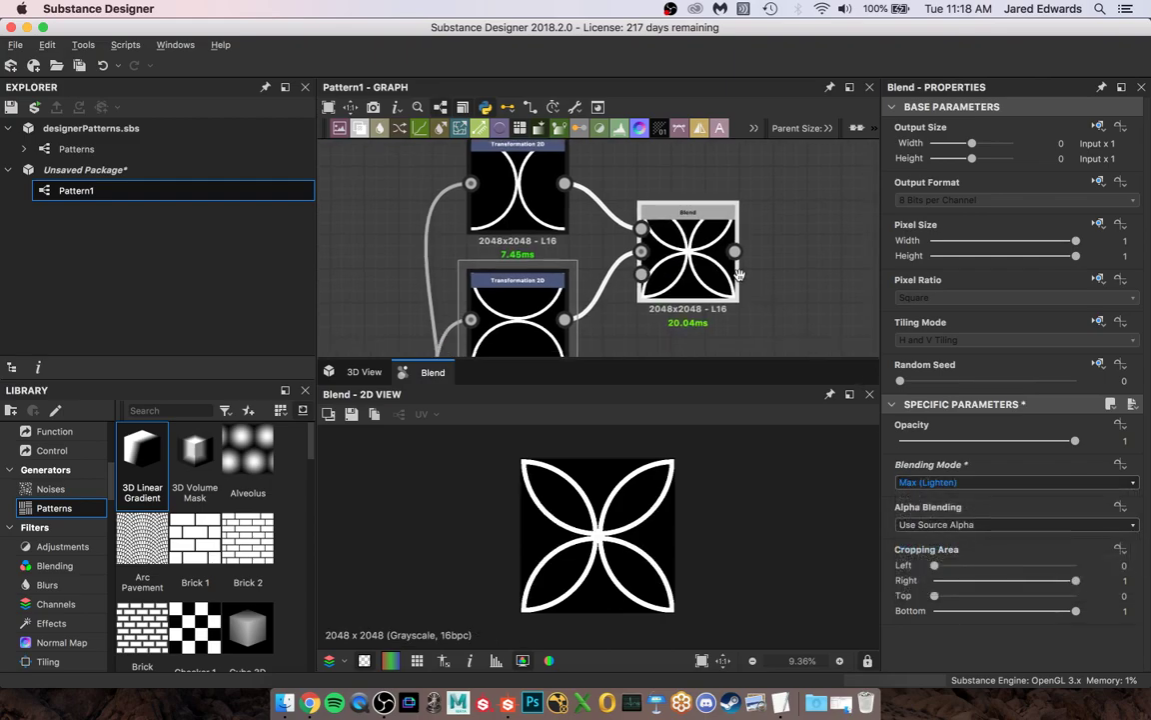
pyautogui.scroll(2, 617, 549)
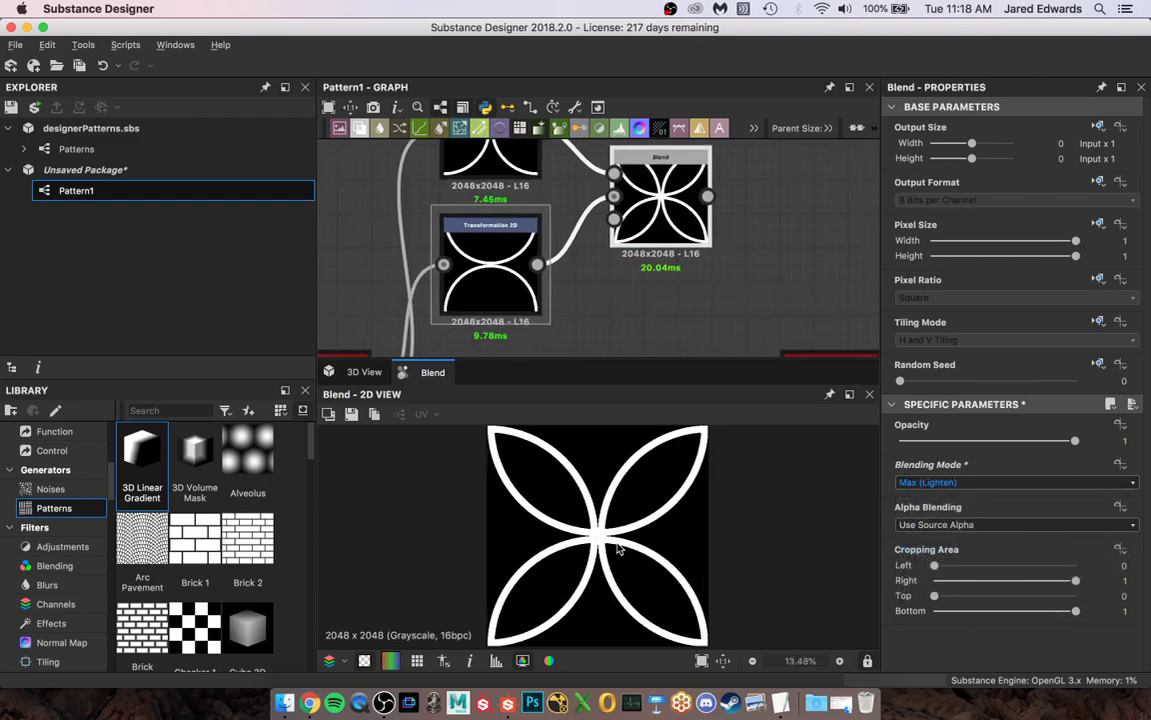
# Compare the blended petal shape with pattern1.png in Finder, and return to the Tile Generator in the Pattern1 graph
pyautogui.click(285, 703)
pyautogui.press('space')
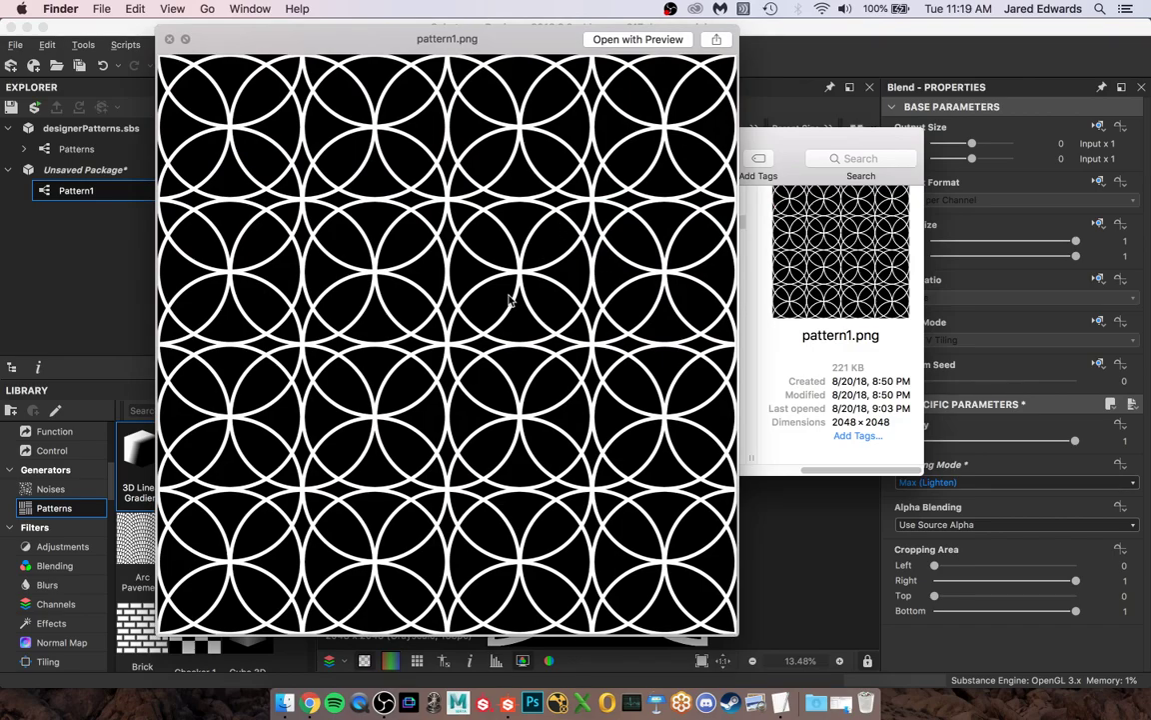
pyautogui.press('space')
pyautogui.click(718, 58)
pyautogui.scroll(-3, 725, 245)
pyautogui.moveTo(814, 327); pyautogui.dragTo(767, 285, button='middle')
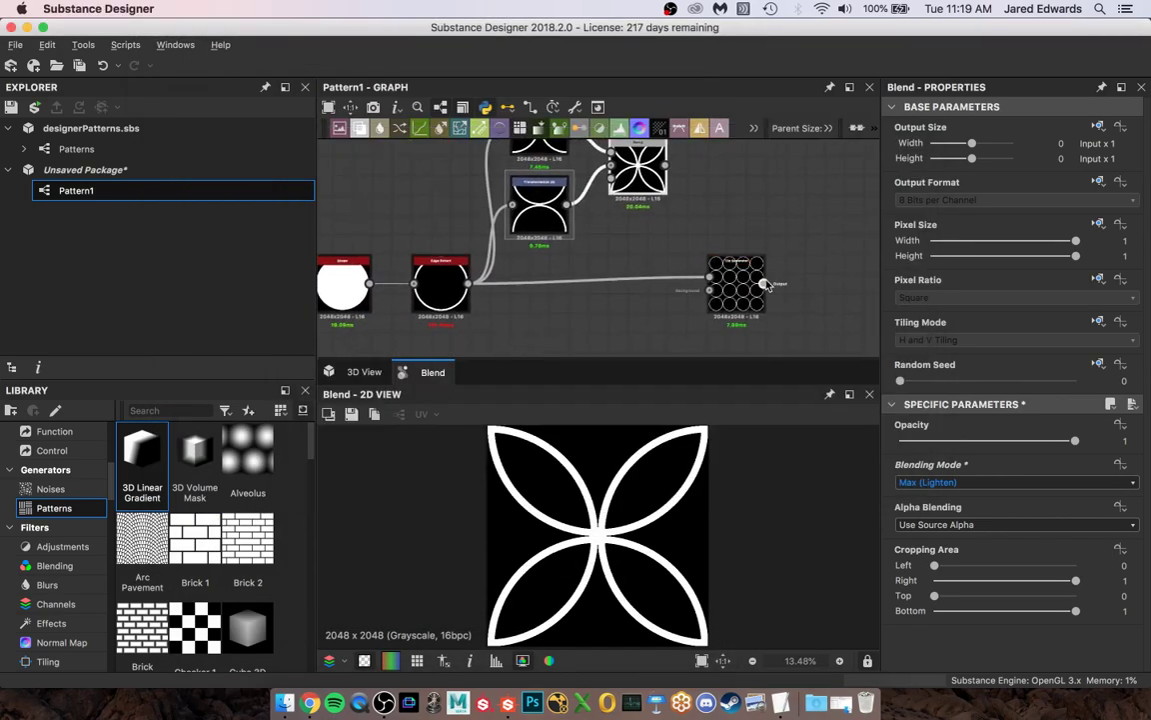
# Add a second Blend node before the Tile Generator, with the petal blend as foreground and the Edge Detect circle as background
pyautogui.moveTo(745, 285); pyautogui.dragTo(865, 285)
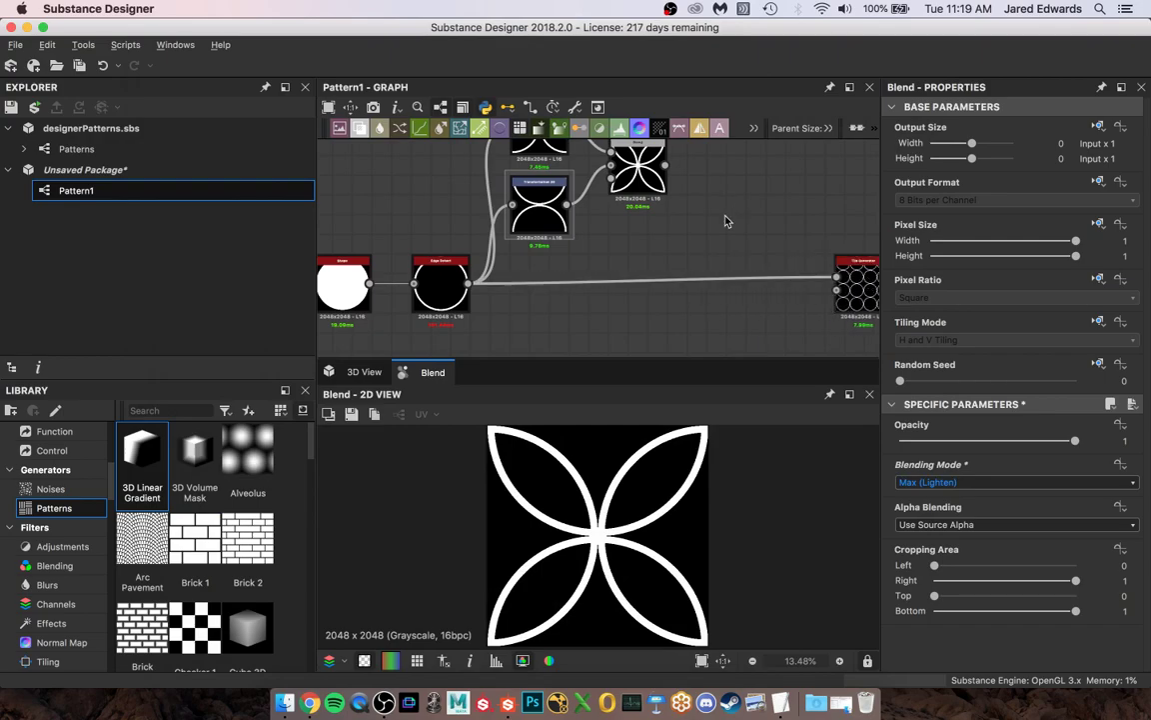
pyautogui.press('space')
pyautogui.write('blend')
pyautogui.press('Return')
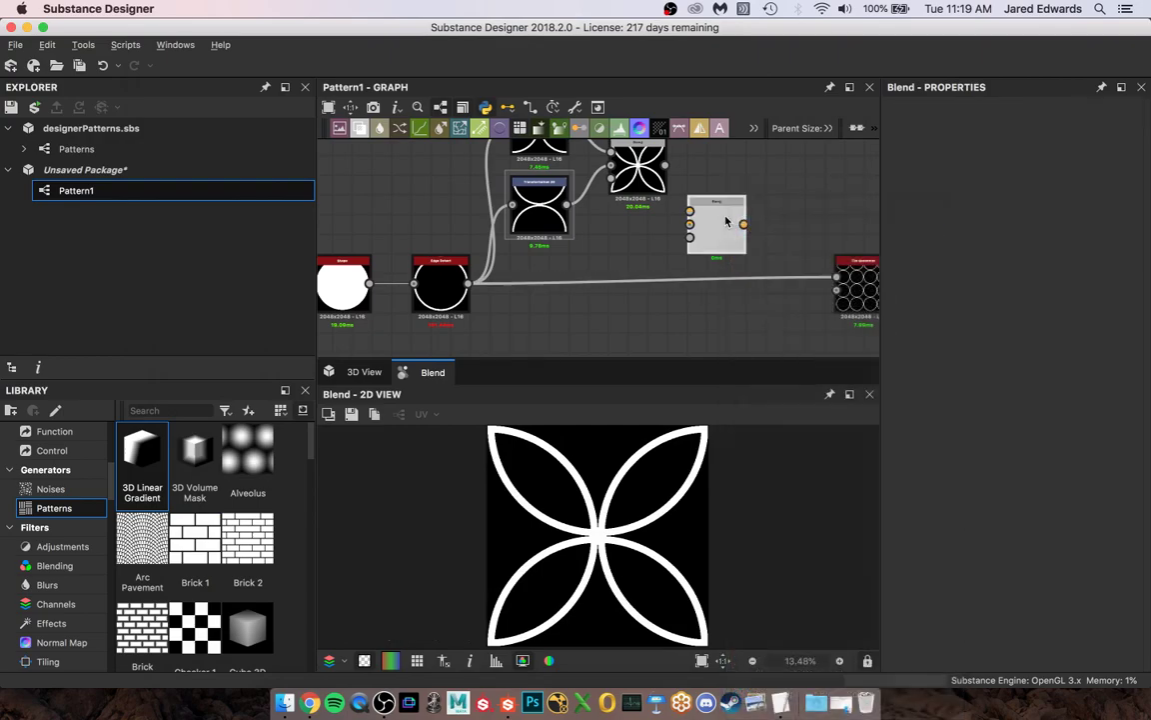
pyautogui.moveTo(727, 222); pyautogui.dragTo(730, 280)
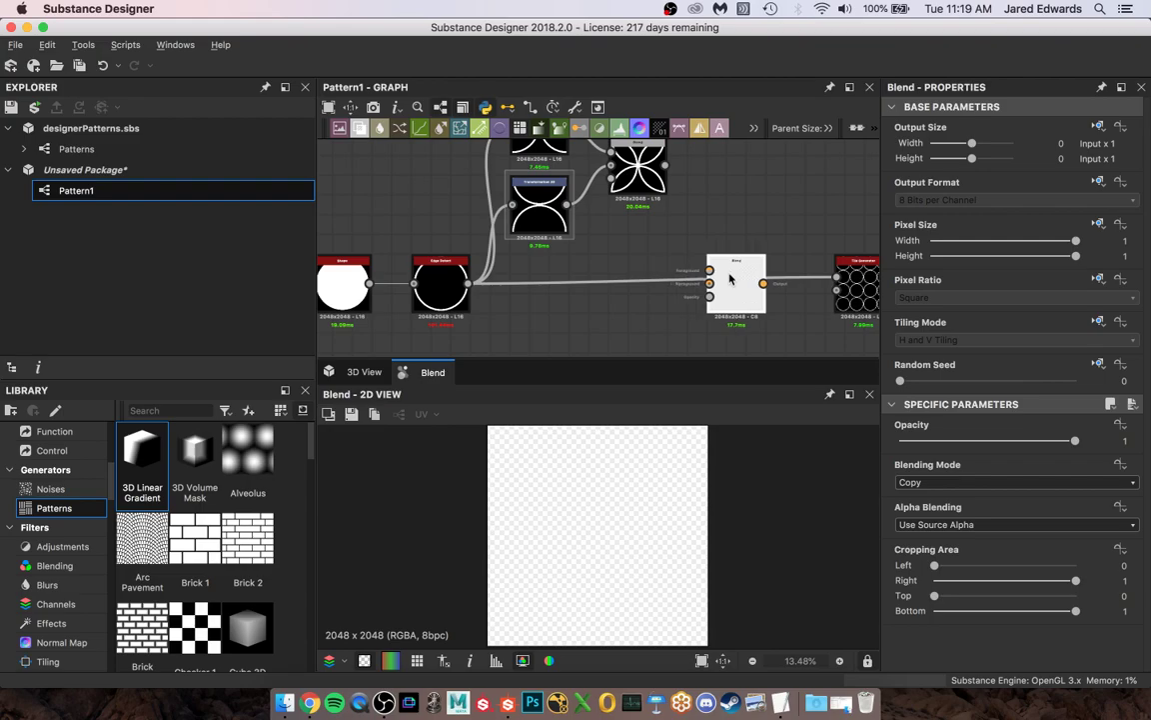
pyautogui.moveTo(665, 165); pyautogui.dragTo(711, 320)
pyautogui.moveTo(470, 285); pyautogui.dragTo(678, 271)
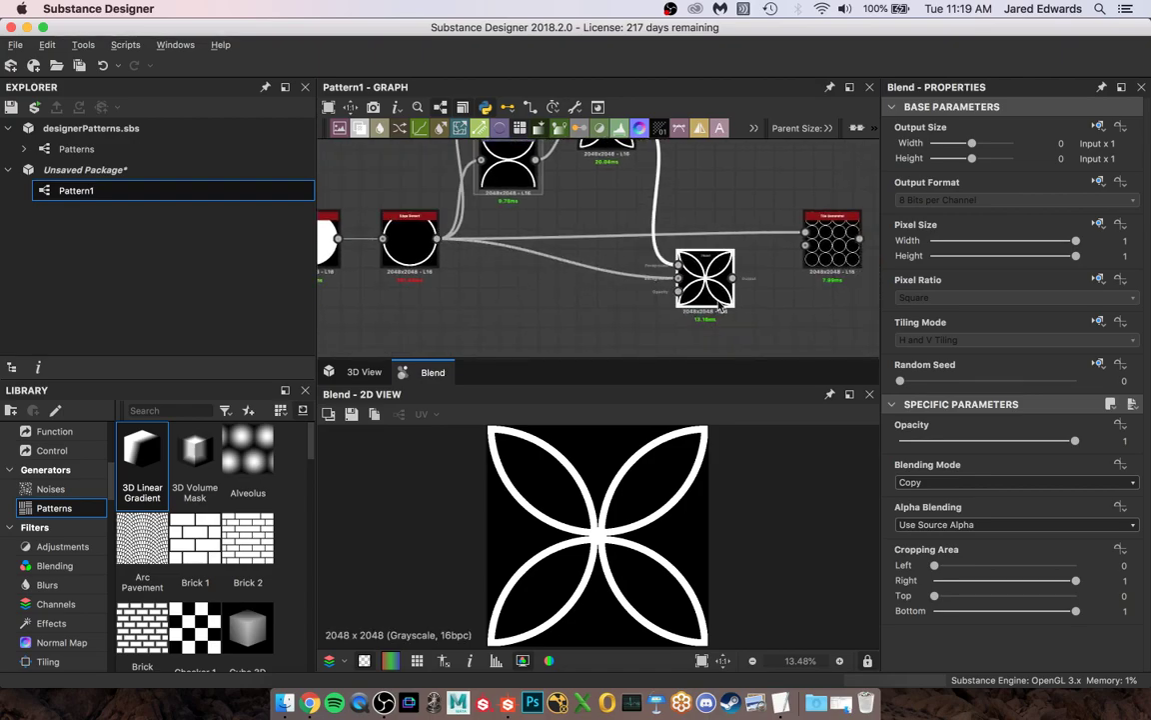
# Set the new Blend node's Blending Mode to Max (Lighten) and connect its output to the Tile Generator's pattern input
pyautogui.click(959, 482)
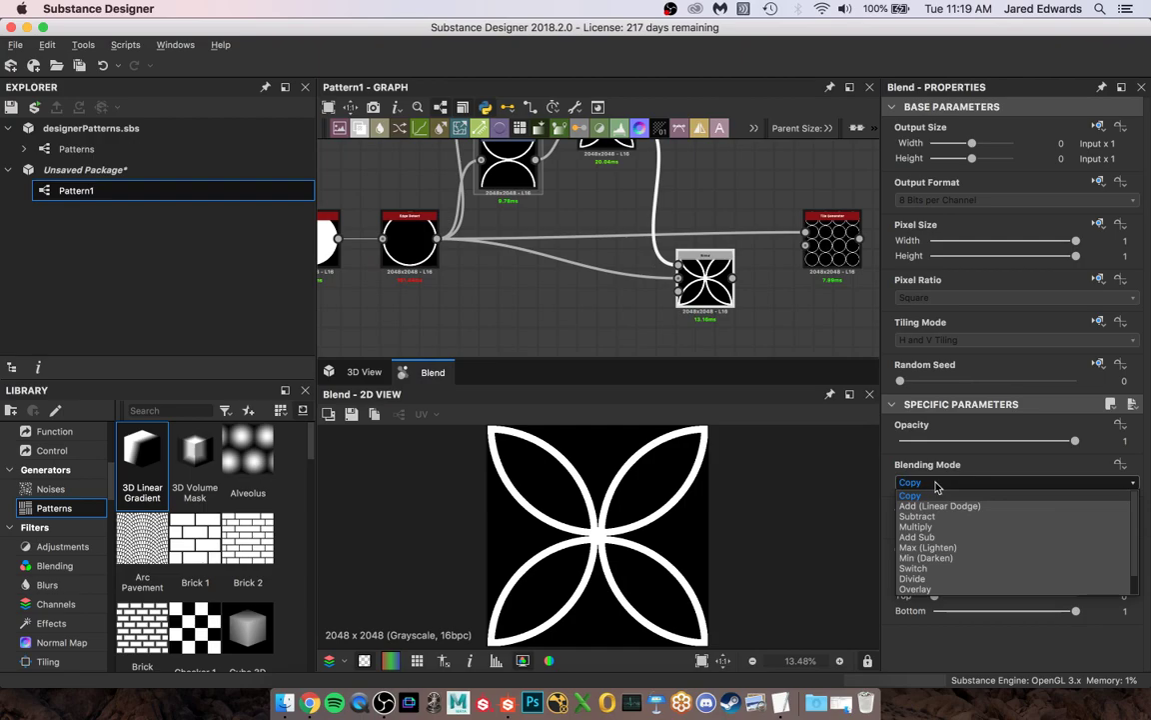
pyautogui.click(937, 549)
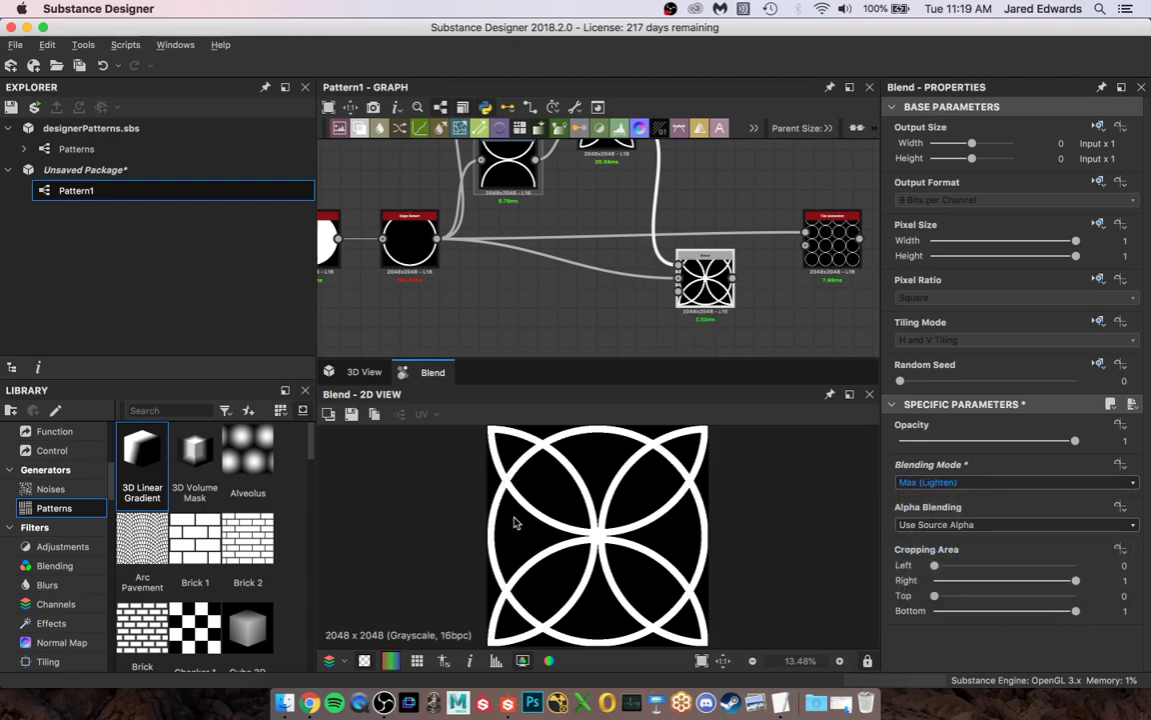
pyautogui.moveTo(778, 293); pyautogui.dragTo(758, 310, button='middle')
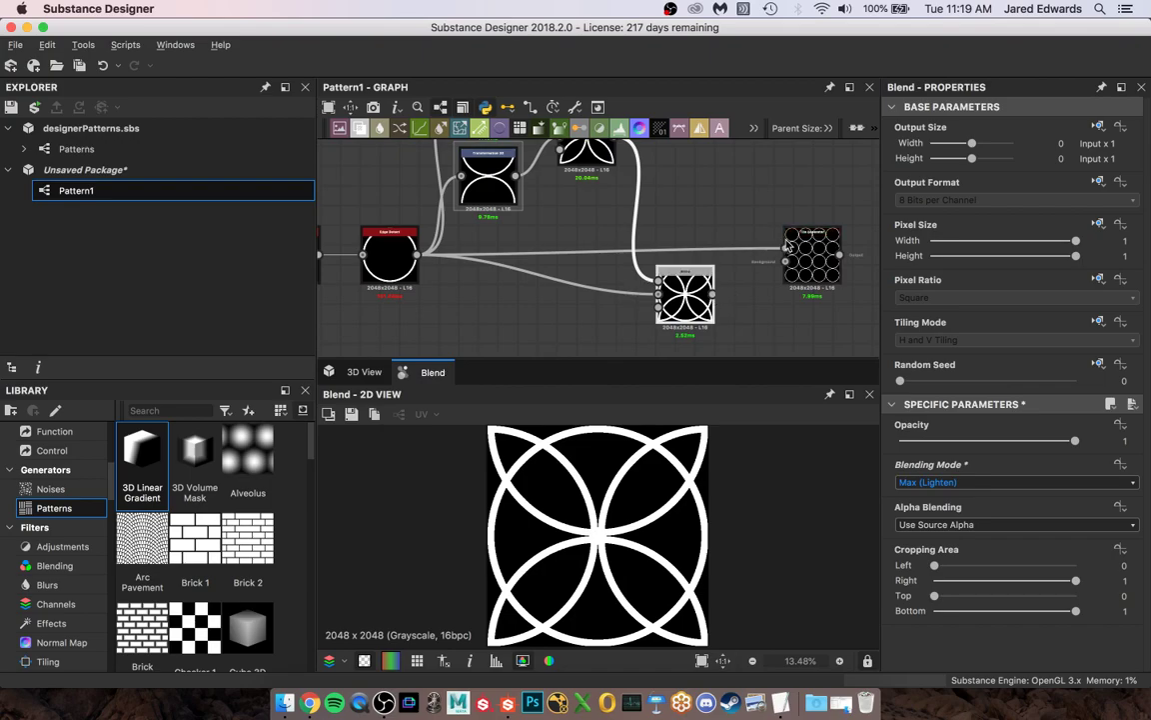
pyautogui.moveTo(707, 291); pyautogui.dragTo(727, 247)
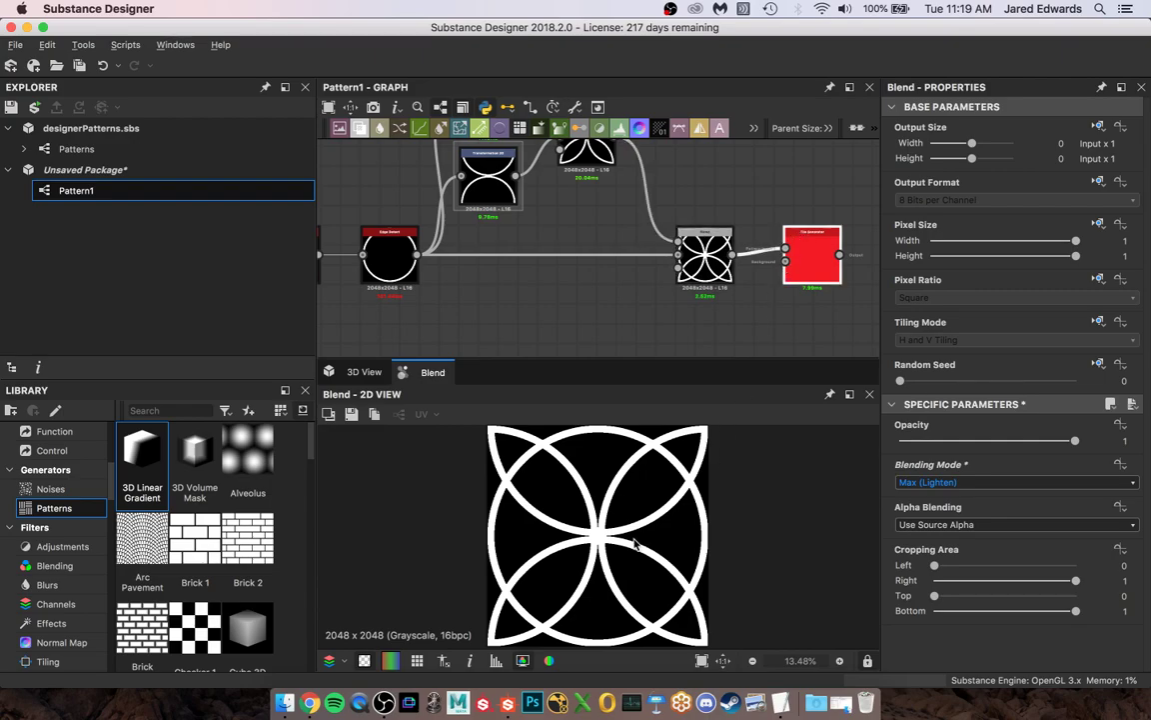
# Compare the tiled circle pattern with pattern1.png in Finder, and return to the Pattern1 graph in Substance Designer
pyautogui.scroll(5, 632, 540)
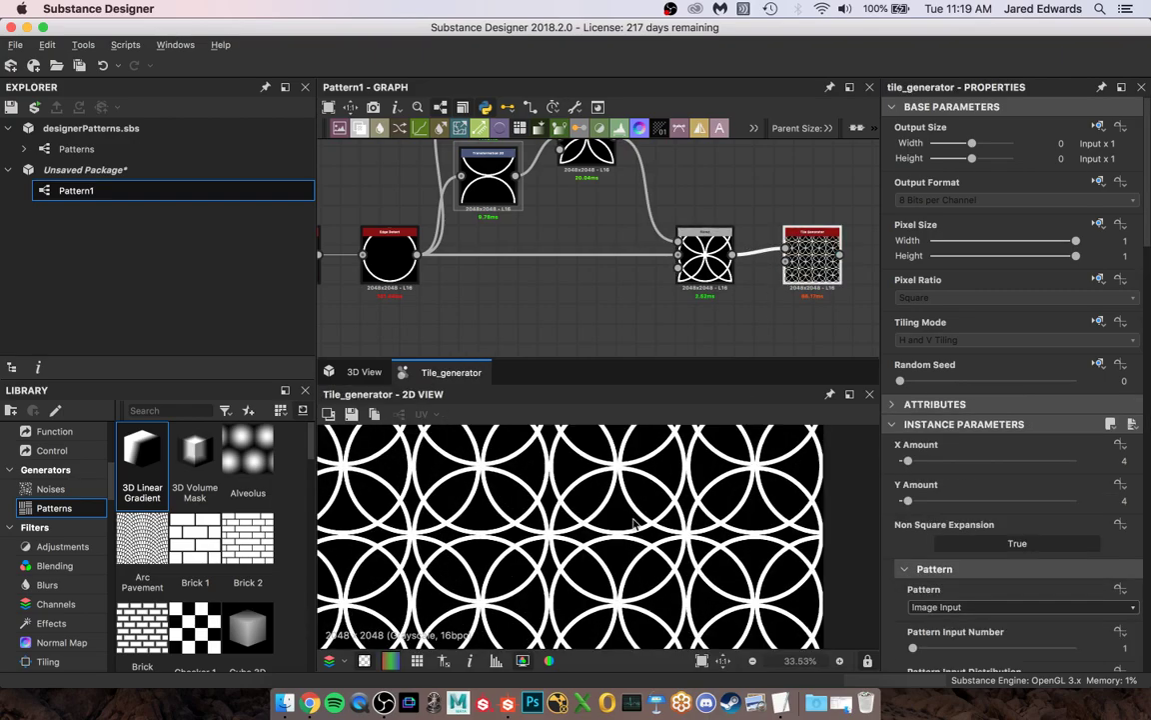
pyautogui.scroll(2, 633, 522)
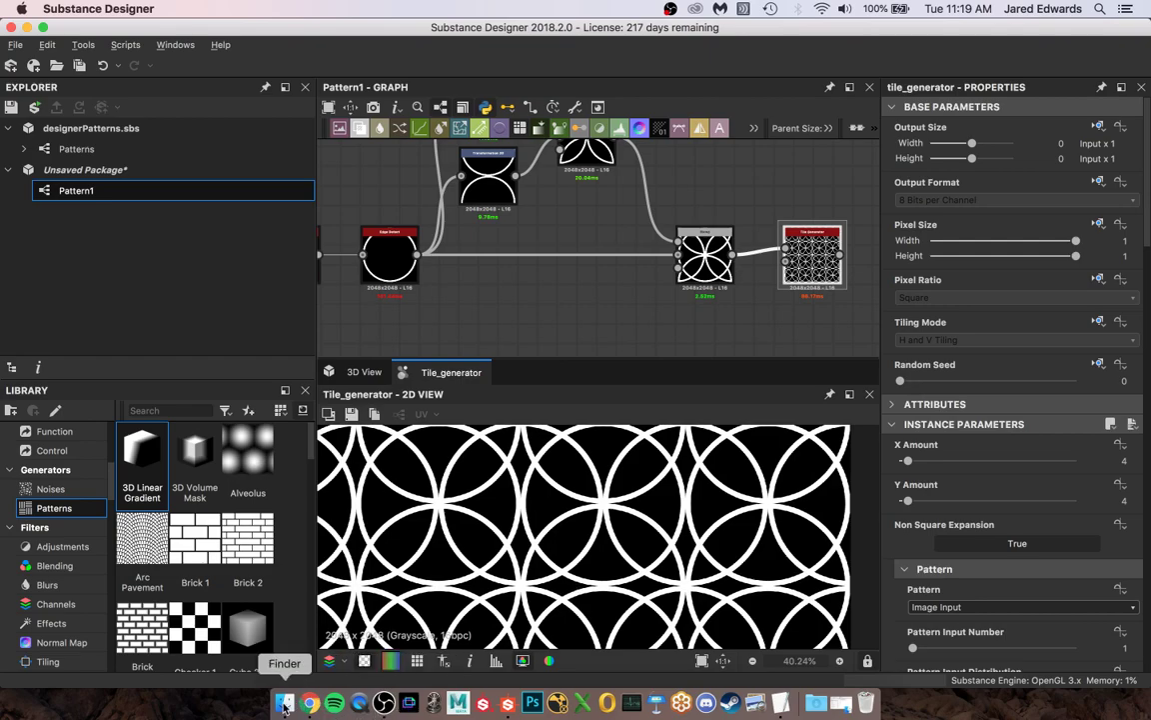
pyautogui.click(284, 705)
pyautogui.press('space')
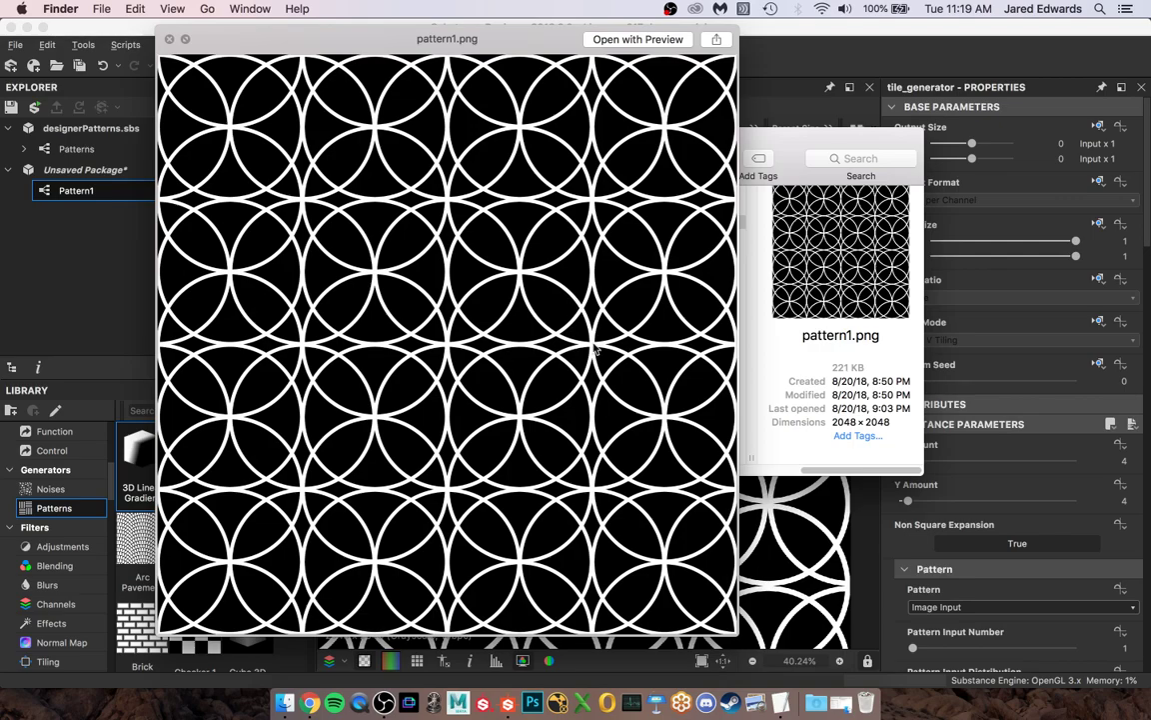
pyautogui.press('space')
pyautogui.click(751, 33)
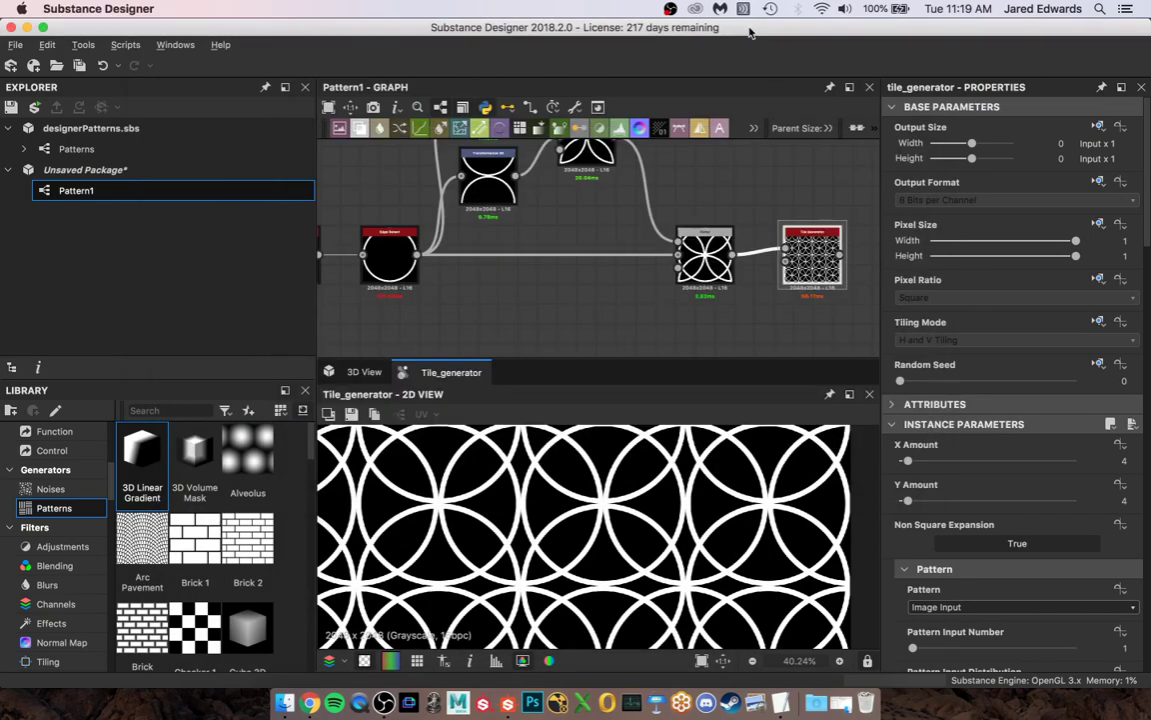
# Try an Edge Width of 3 on the Edge Detect node and settle on 4 to thin the circle outline
pyautogui.moveTo(500, 254); pyautogui.dragTo(718, 265, button='middle')
pyautogui.scroll(2, 643, 265)
pyautogui.moveTo(589, 267); pyautogui.dragTo(613, 256, button='middle')
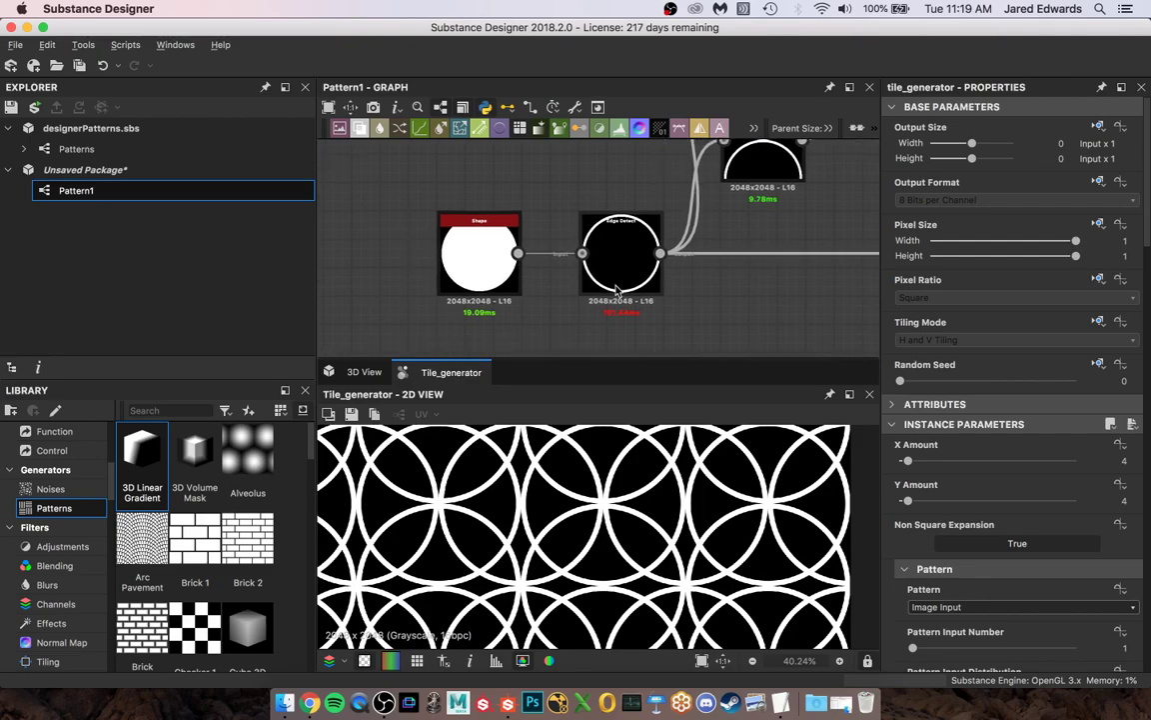
pyautogui.scroll(1, 615, 282)
pyautogui.click(626, 262)
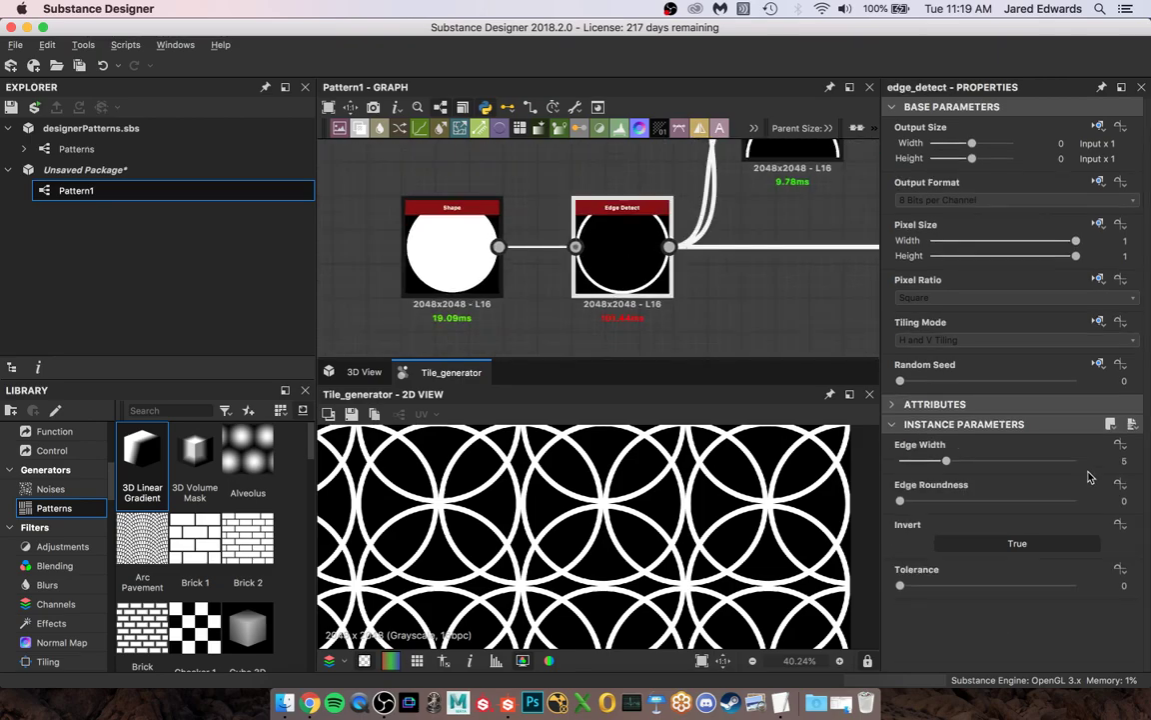
pyautogui.write('3')
pyautogui.press('Return')
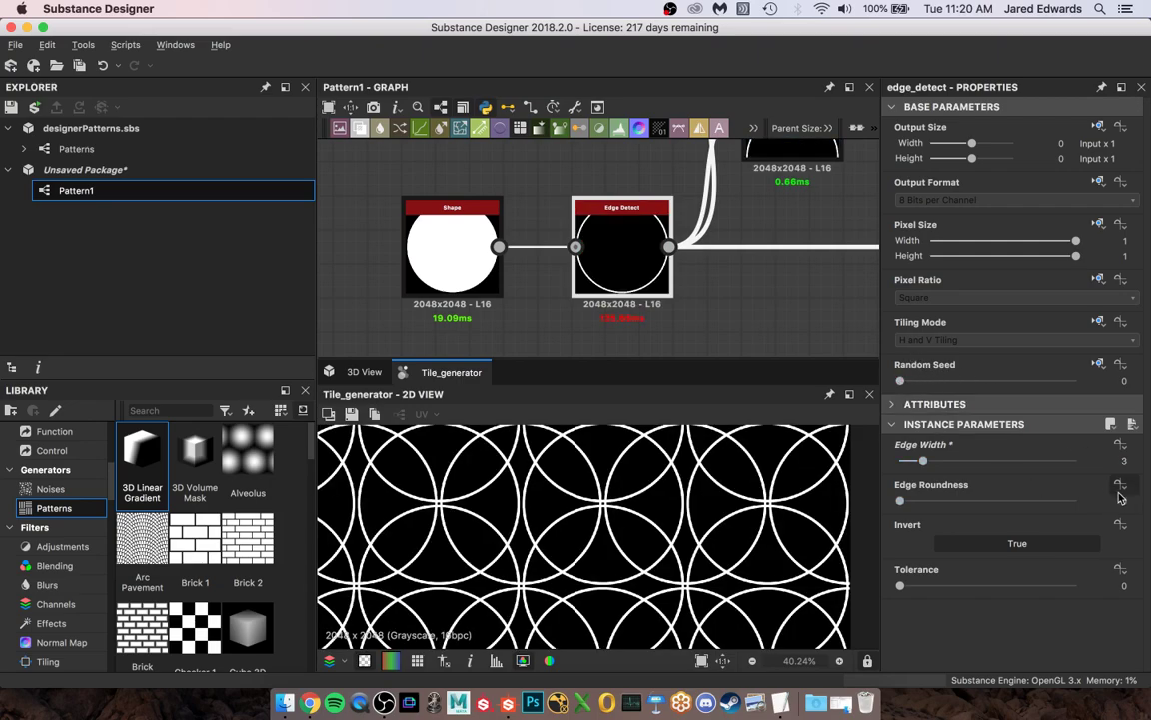
pyautogui.doubleClick(1112, 460)
pyautogui.write('4')
pyautogui.press('Return')
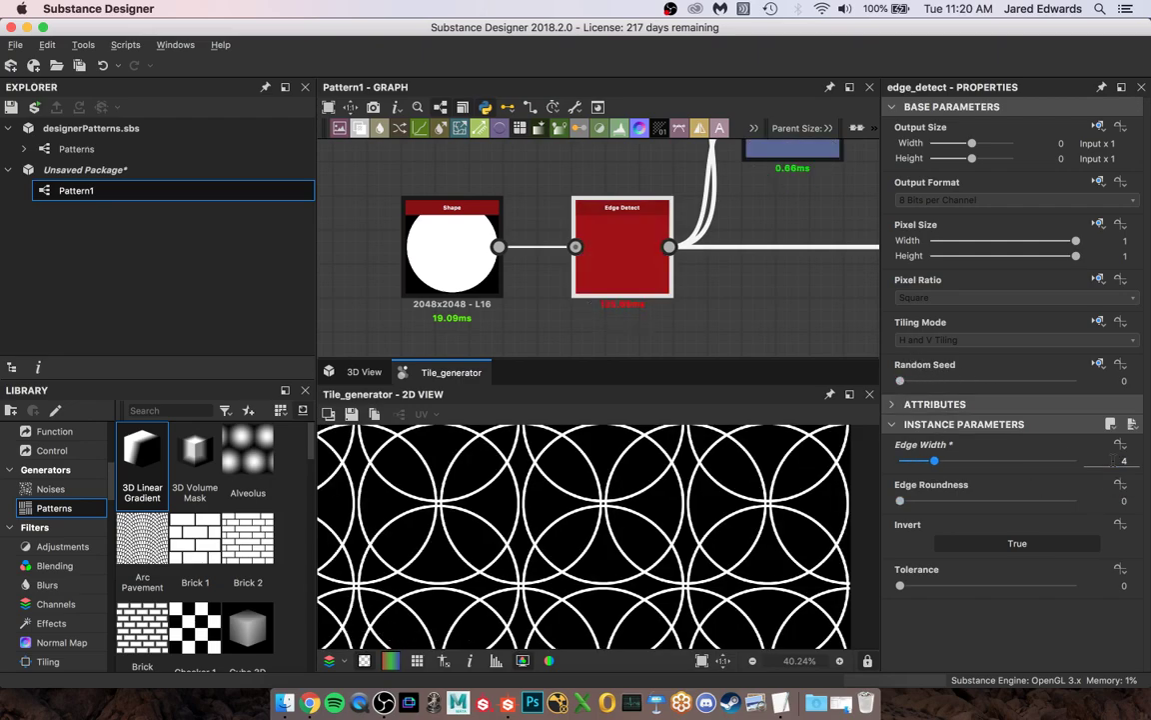
# Check the line thickness against pattern1.png in Finder, and return to Substance Designer to inspect the tiled pattern closely
pyautogui.click(282, 705)
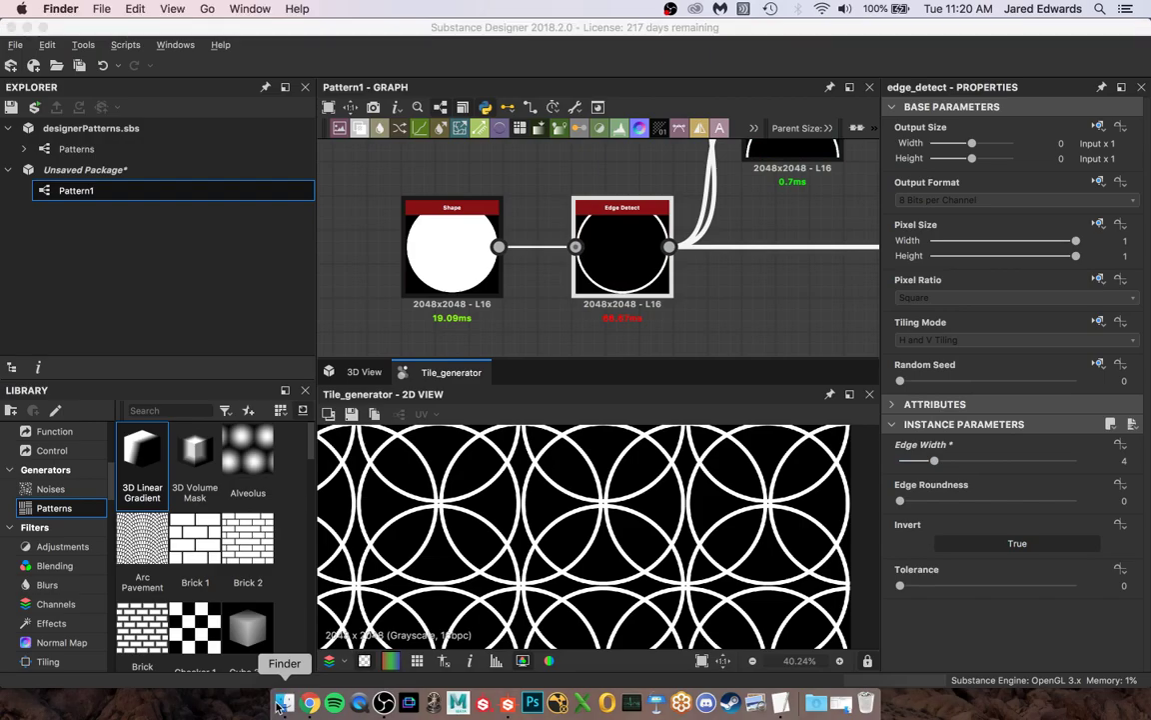
pyautogui.press('space')
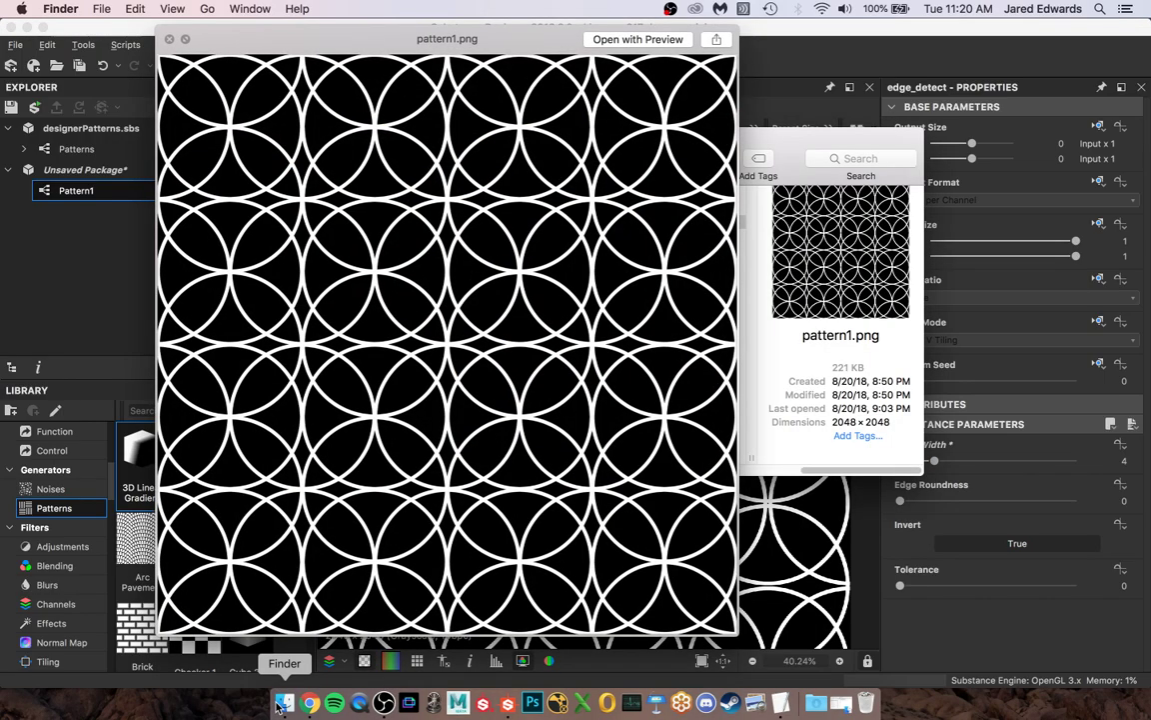
pyautogui.press('space')
pyautogui.click(696, 44)
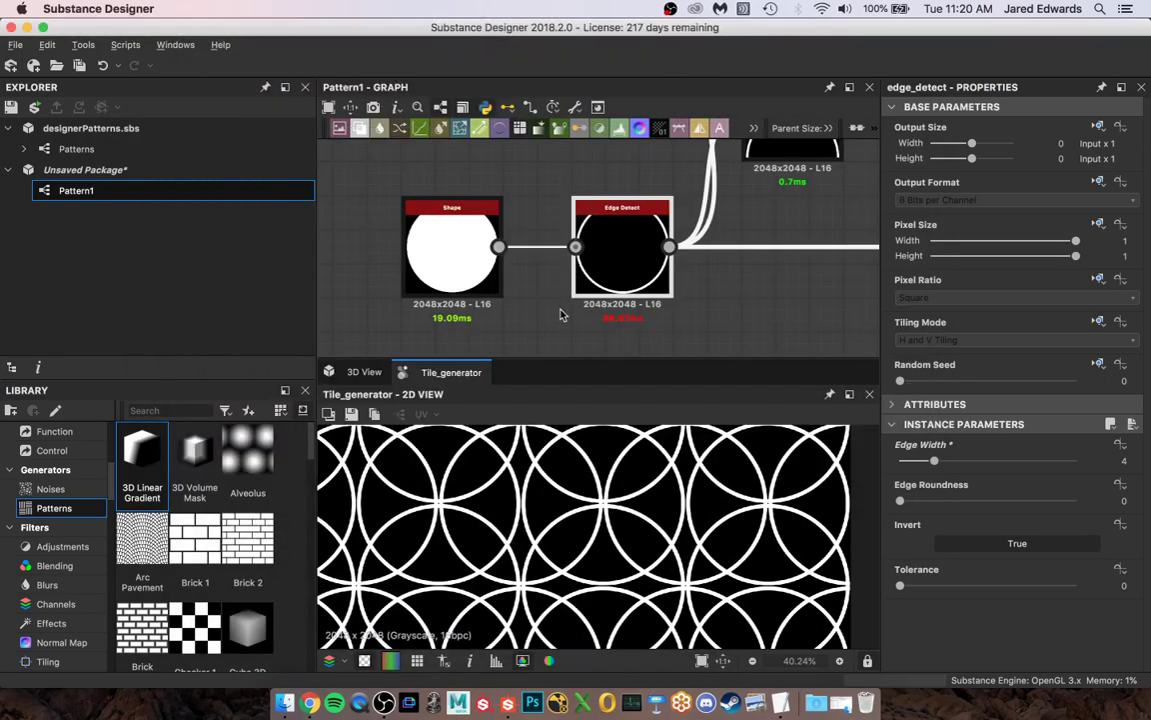
pyautogui.scroll(3, 707, 557)
# Raise the Shape node's disc Scale to 0.99, checking how the outlines meet in the tiled pattern
pyautogui.scroll(-3, 583, 300)
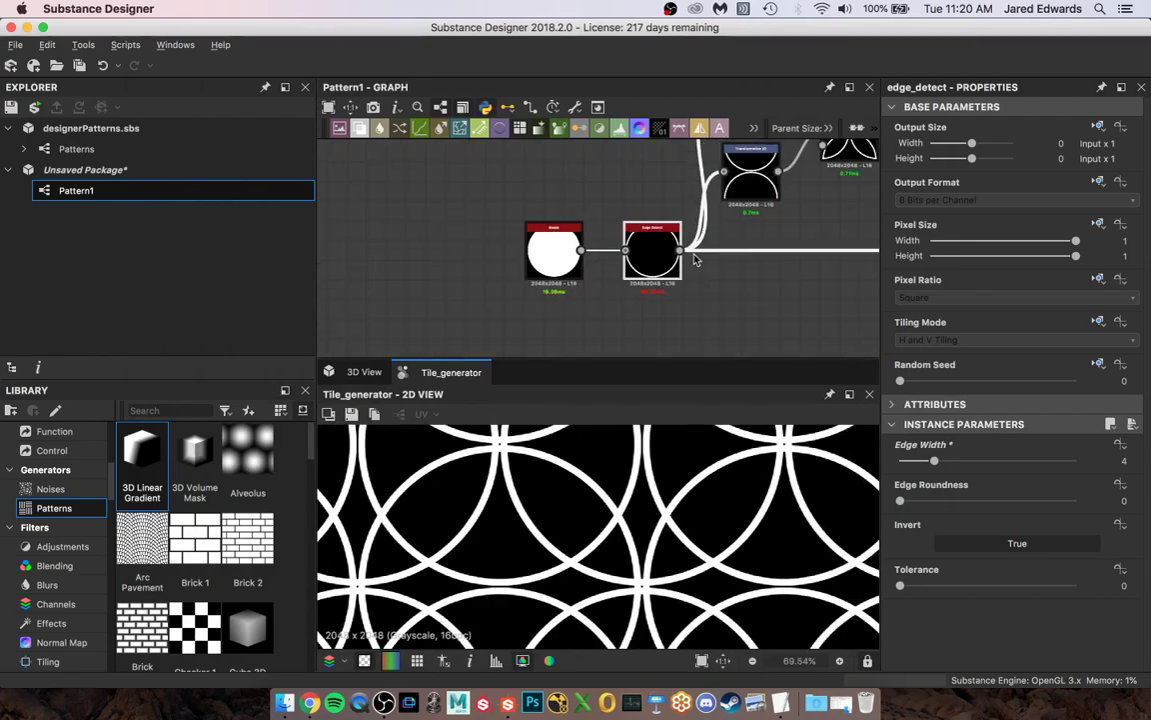
pyautogui.scroll(3, 580, 305)
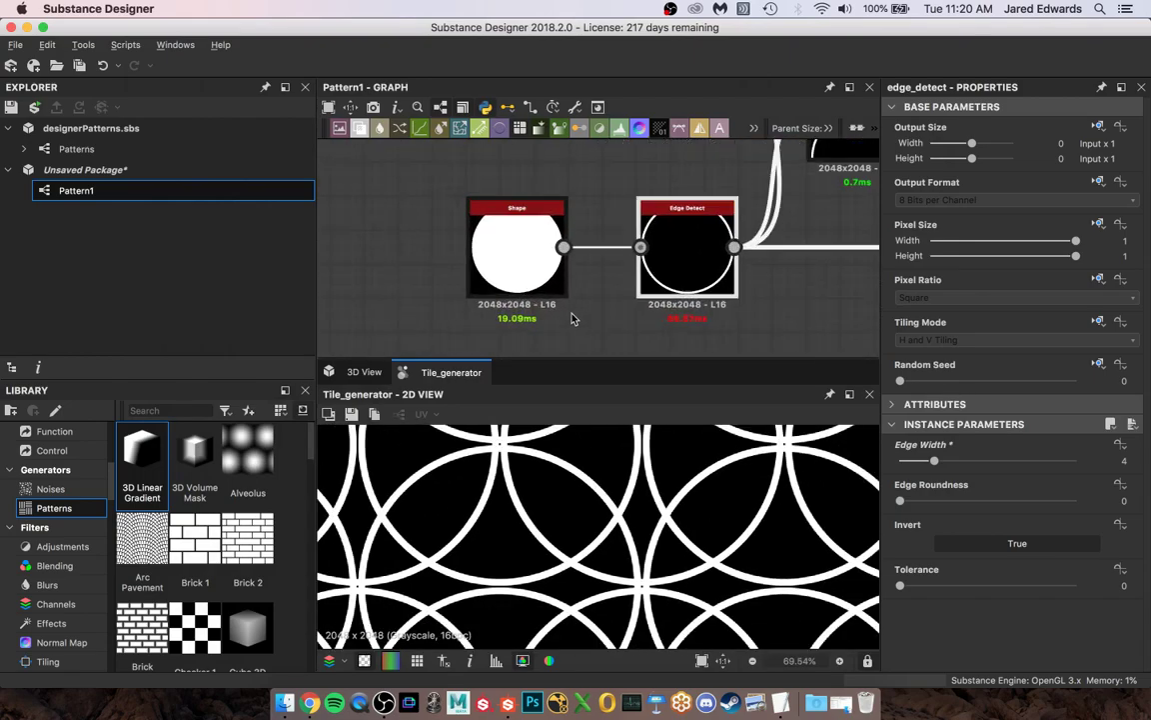
pyautogui.click(470, 252)
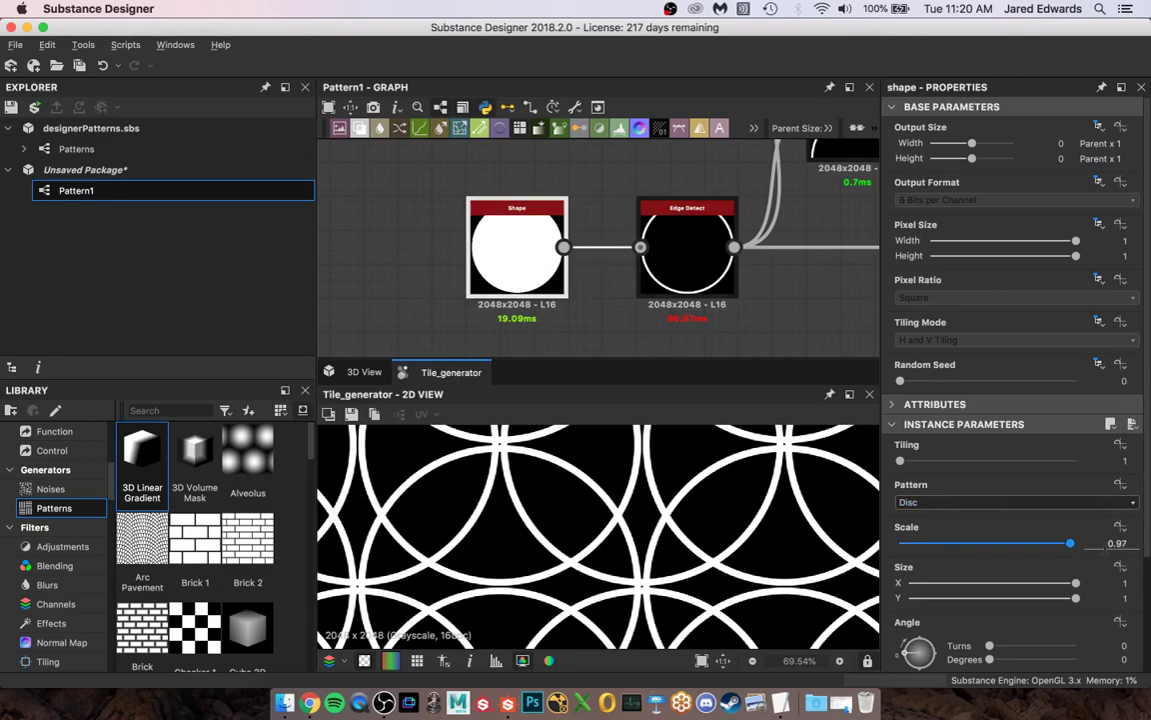
pyautogui.scroll(1, 1120, 543)
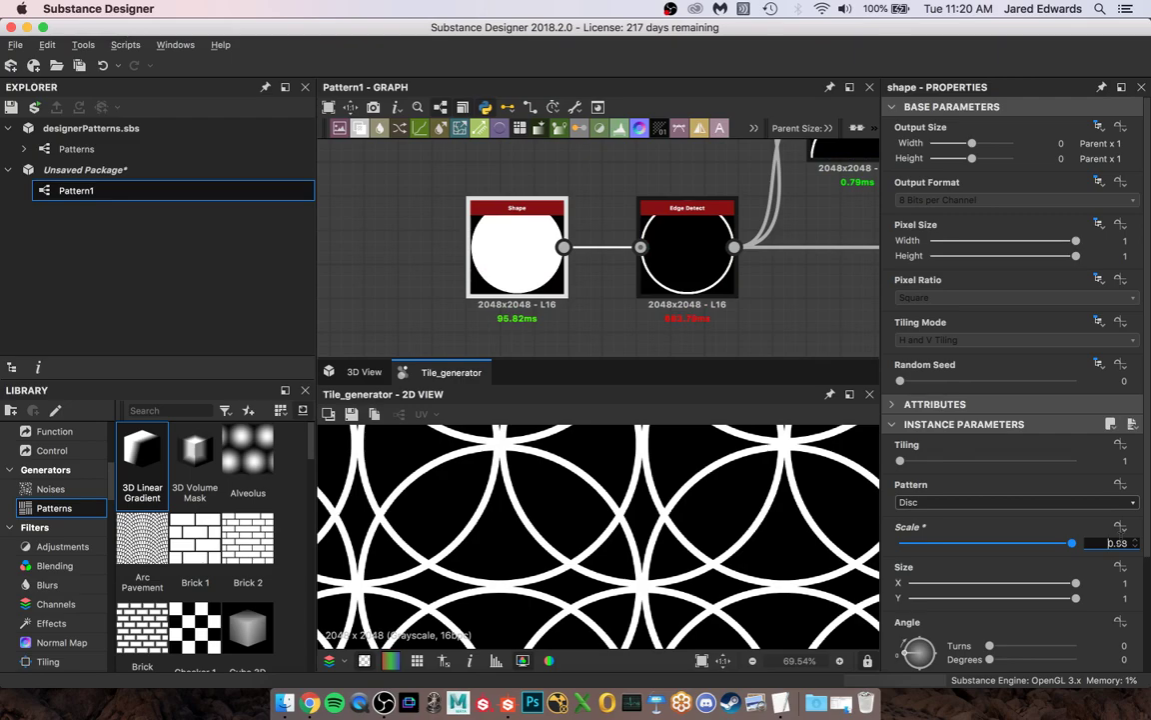
pyautogui.scroll(1, 1120, 539)
pyautogui.scroll(-1, 1120, 540)
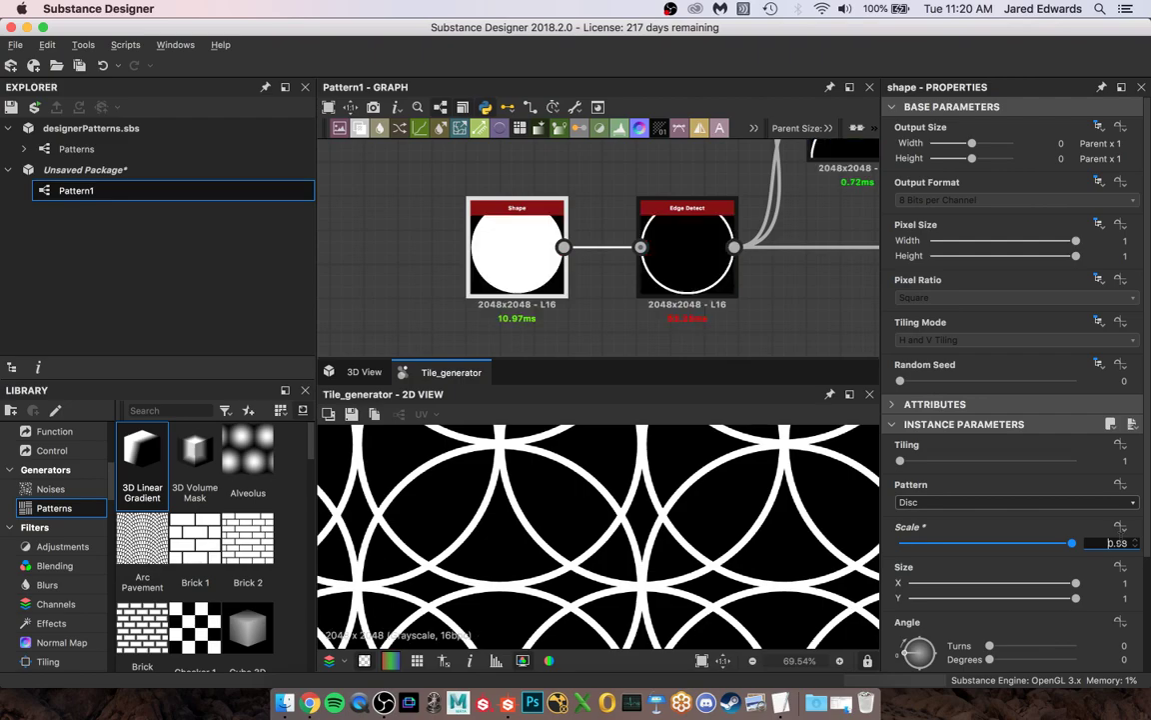
pyautogui.scroll(1, 1120, 541)
pyautogui.scroll(-1, 1120, 541)
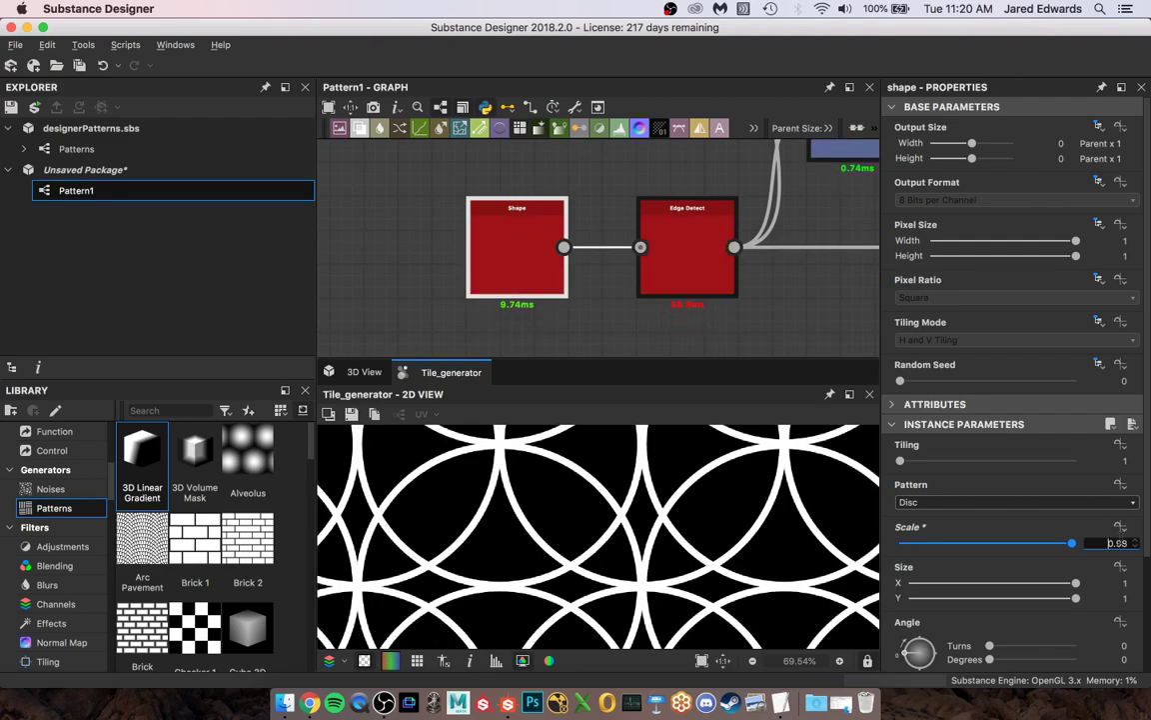
pyautogui.scroll(1, 1118, 543)
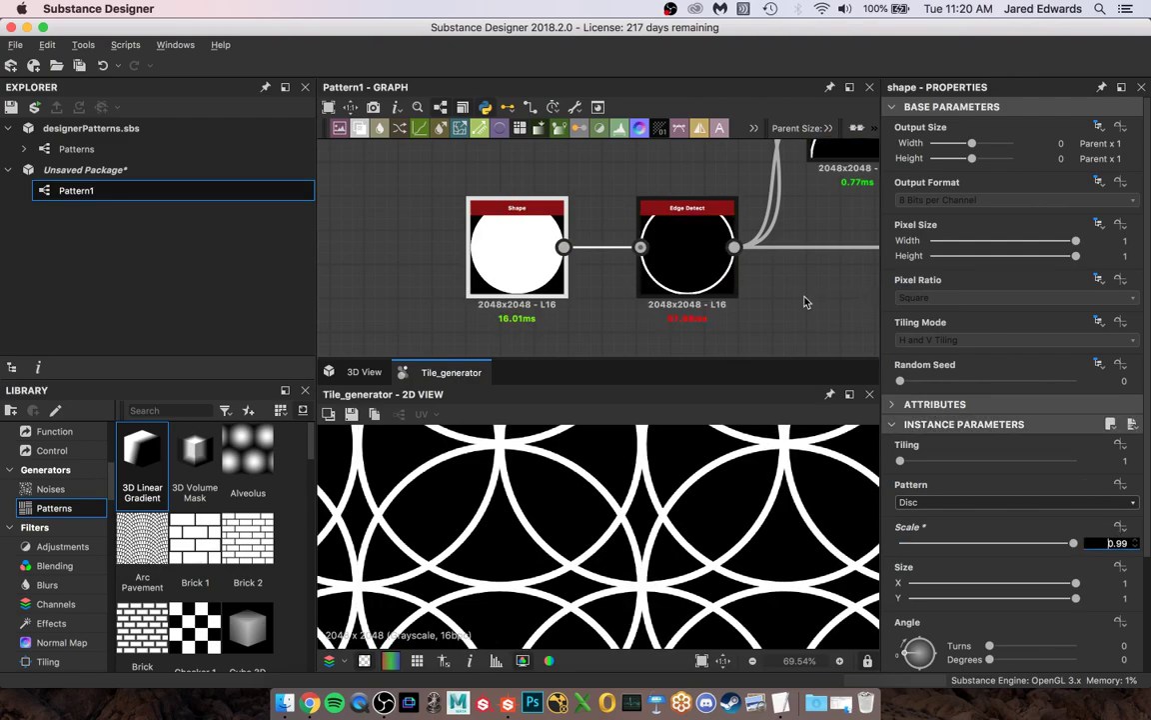
# Compare the whole tiled pattern with pattern1.png in Finder once more, and return to Substance Designer
pyautogui.scroll(-8, 728, 570)
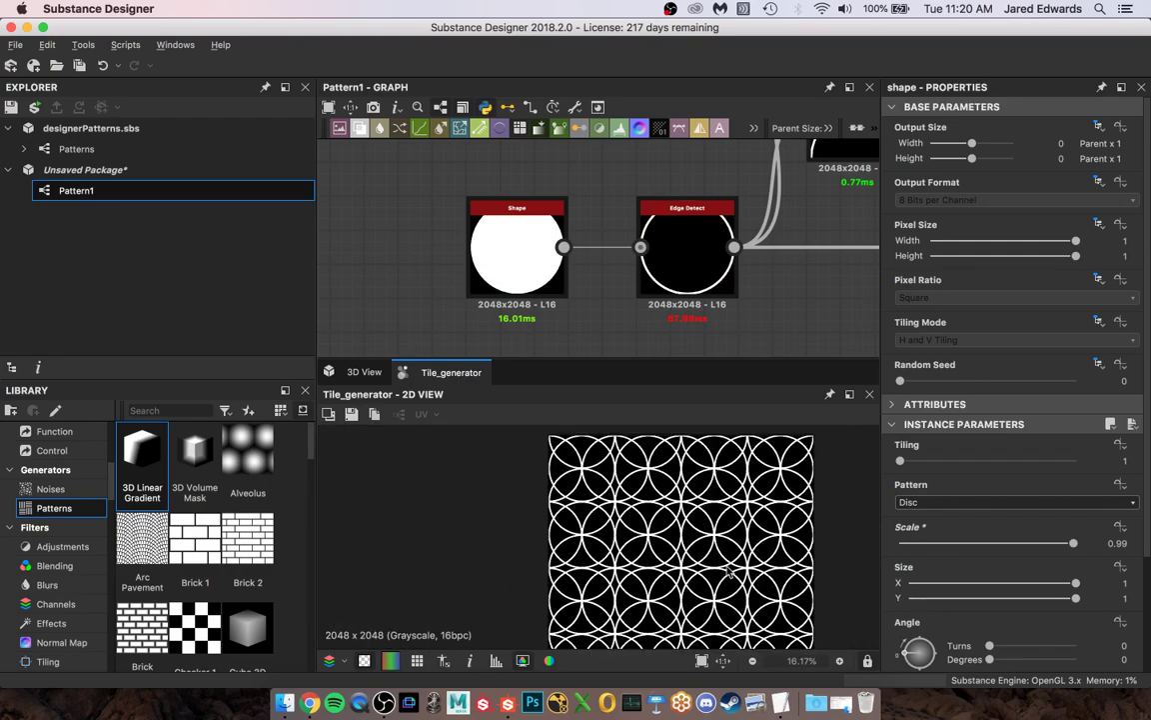
pyautogui.scroll(2, 660, 472)
pyautogui.scroll(1, 656, 561)
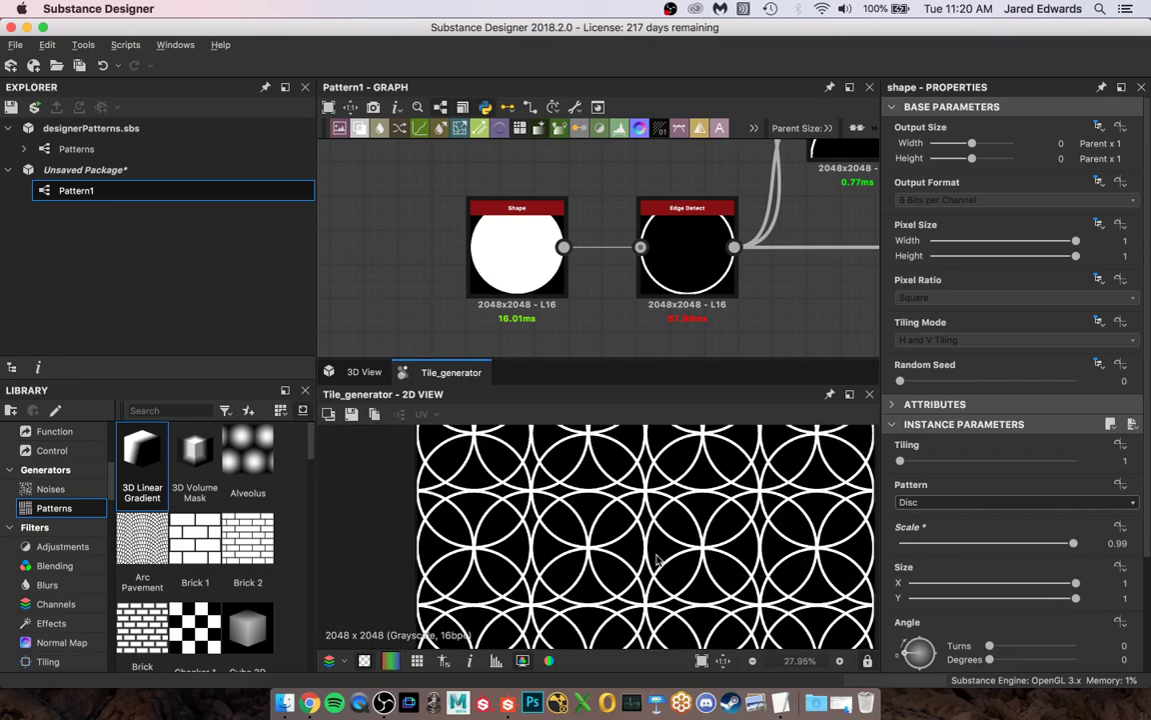
pyautogui.click(284, 703)
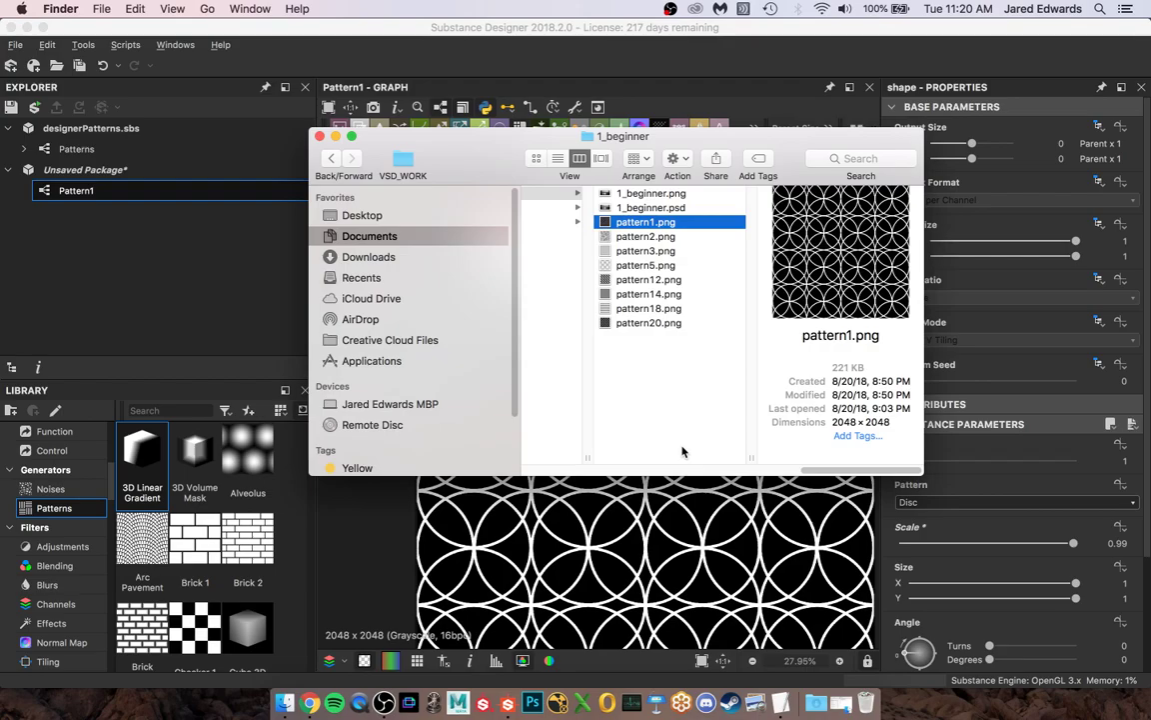
pyautogui.press('space')
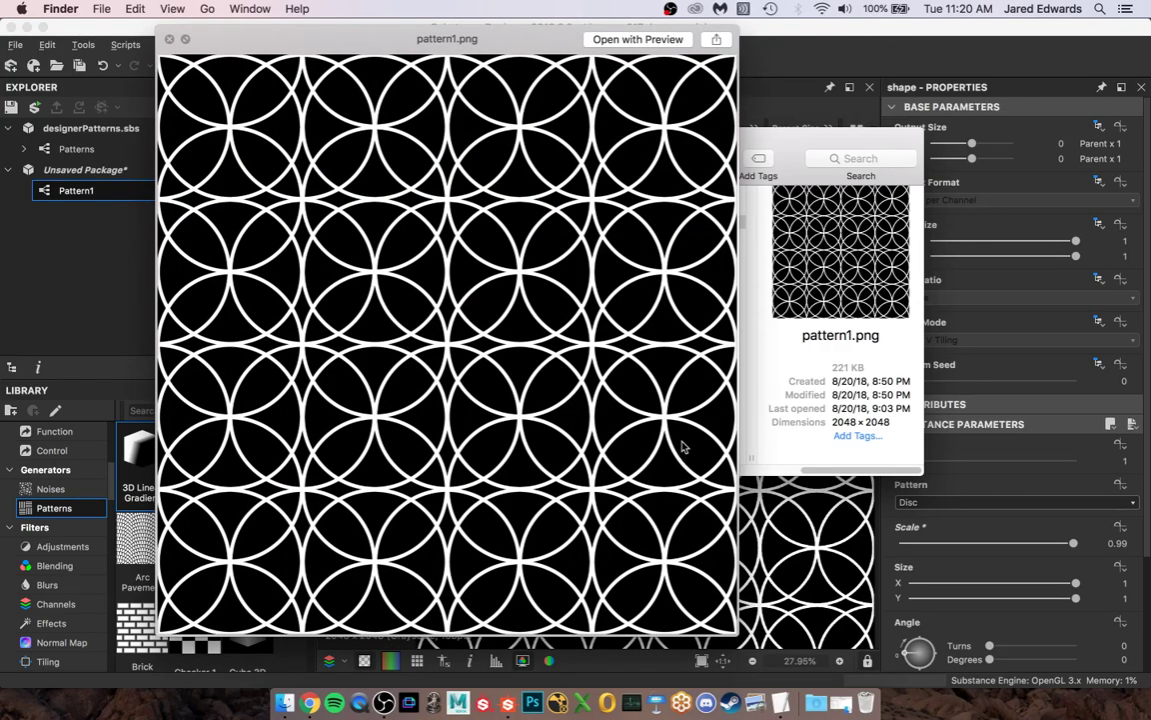
pyautogui.press('space')
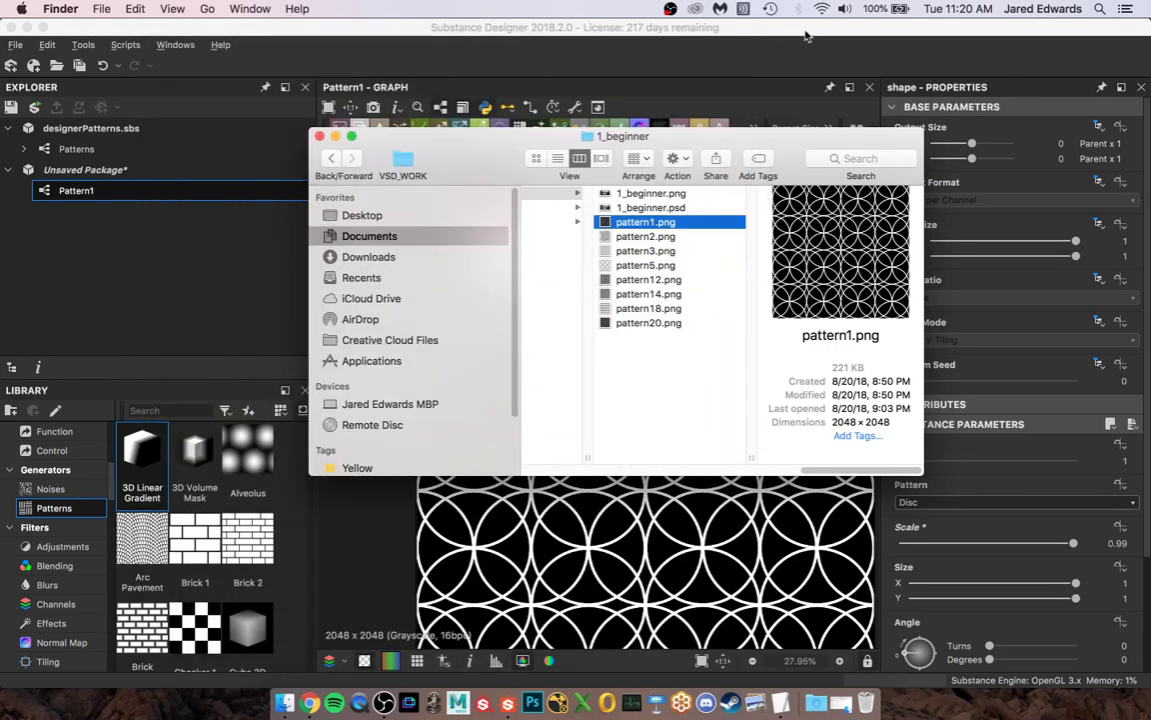
pyautogui.click(804, 31)
# Review the complete node chain in the Pattern1 graph and the tiled output of the Tile Generator
pyautogui.scroll(-5, 726, 317)
pyautogui.press('f')
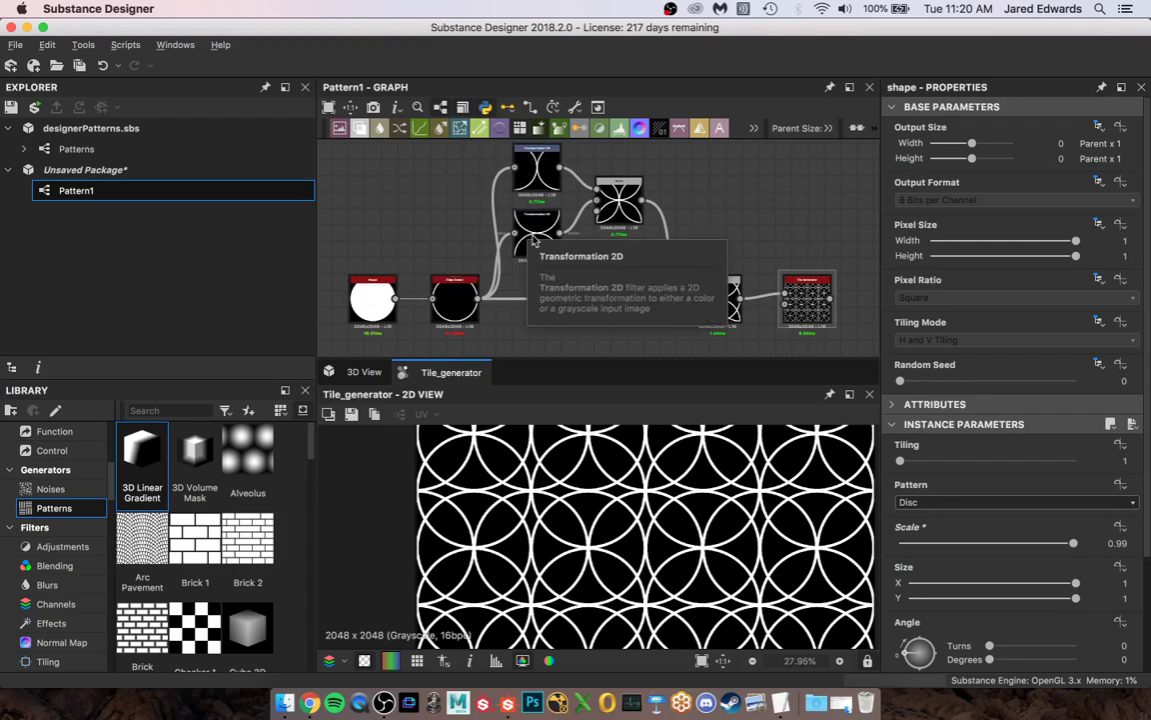
pyautogui.scroll(3, 686, 249)
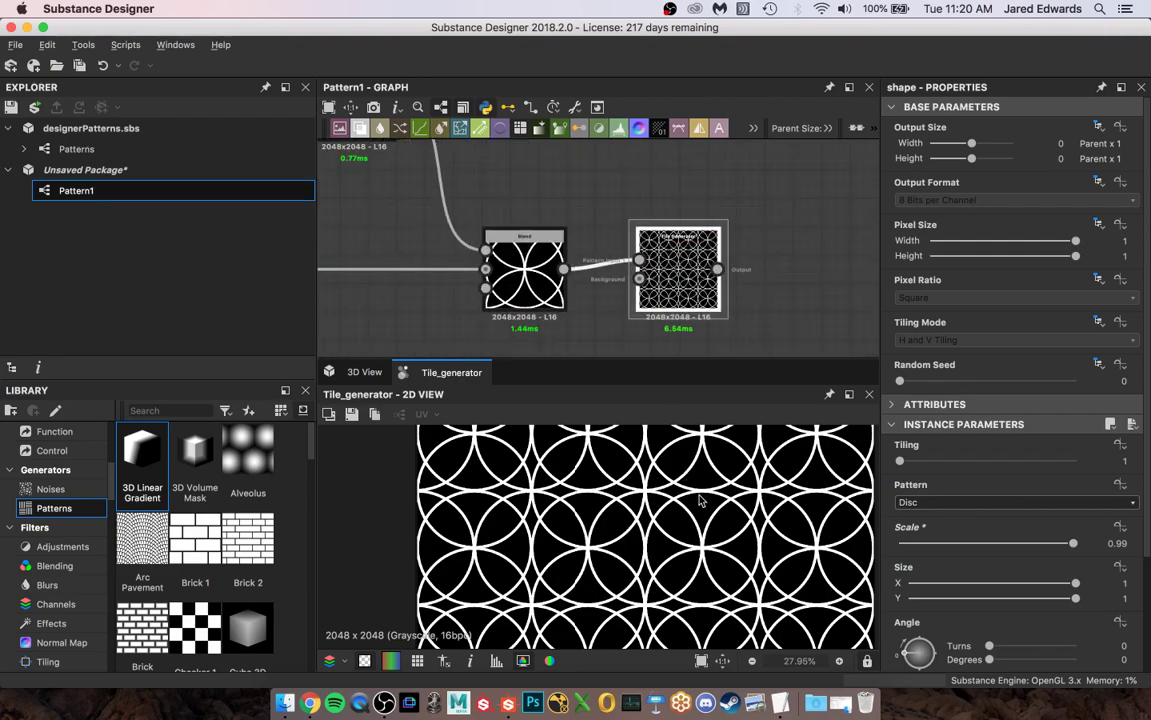
pyautogui.scroll(-4, 704, 502)
pyautogui.scroll(2, 704, 500)
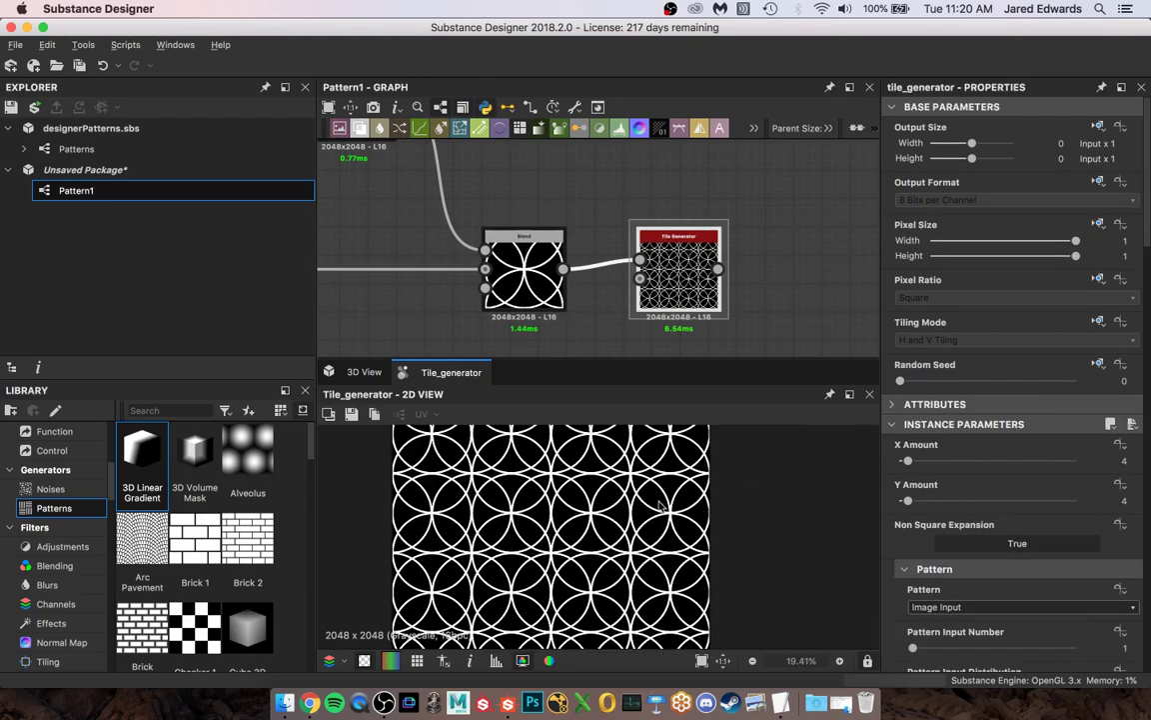
pyautogui.moveTo(625, 496); pyautogui.dragTo(653, 499, button='middle')
pyautogui.scroll(-2, 655, 500)
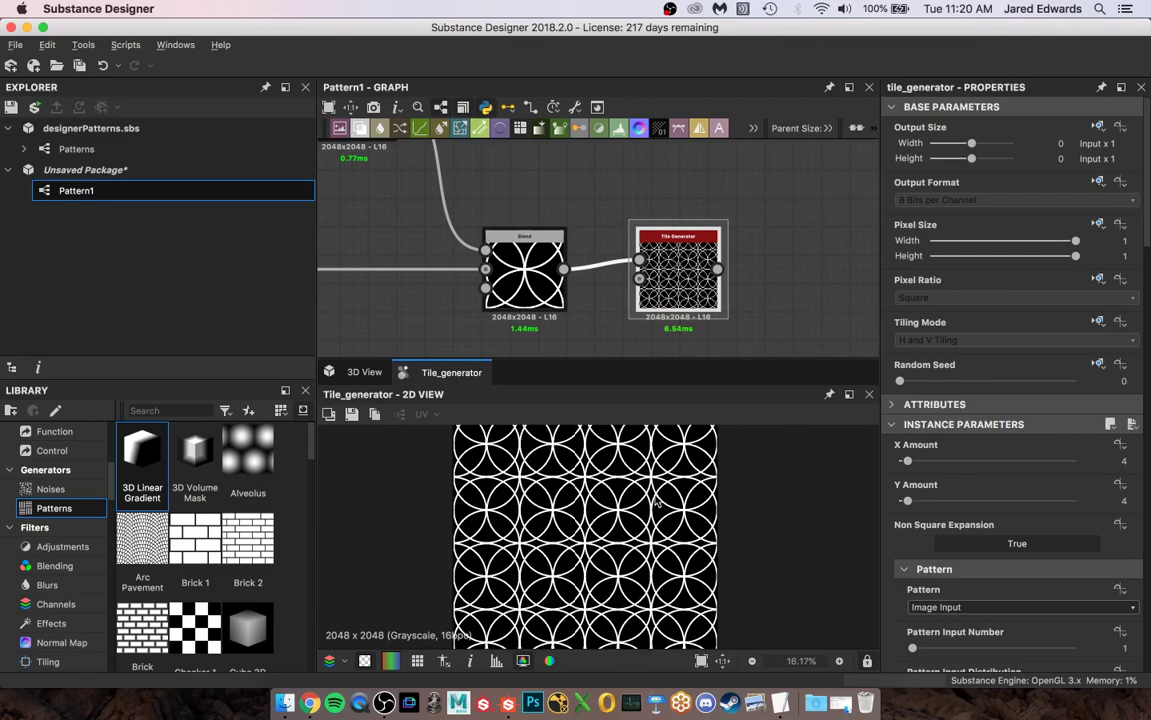